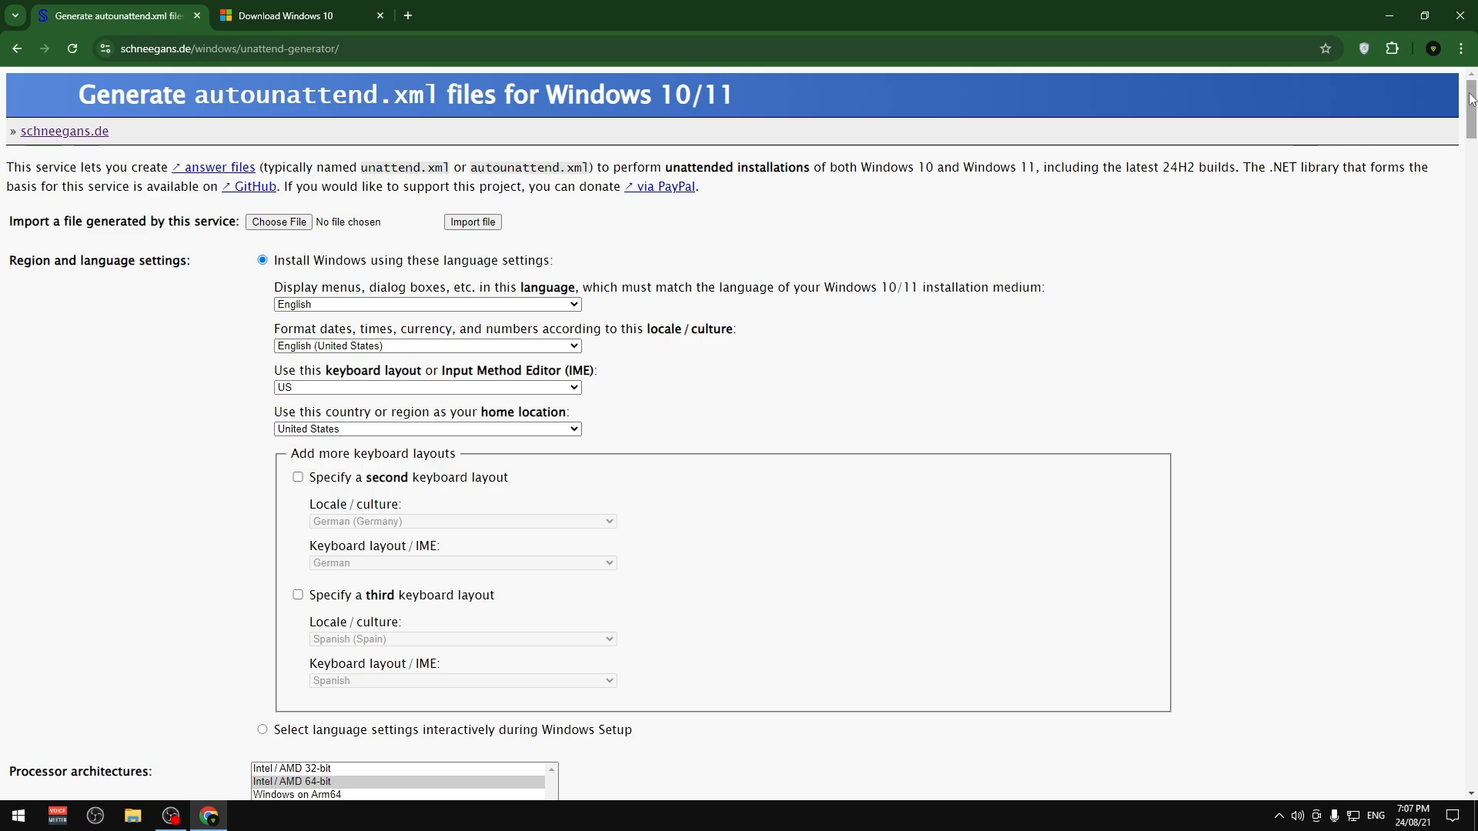
Step: Choose English as the display language for the Windows installation
mouse_move(1471, 93)
mouse_down()
mouse_move(1471, 153)
mouse_move(1471, 92)
mouse_up()
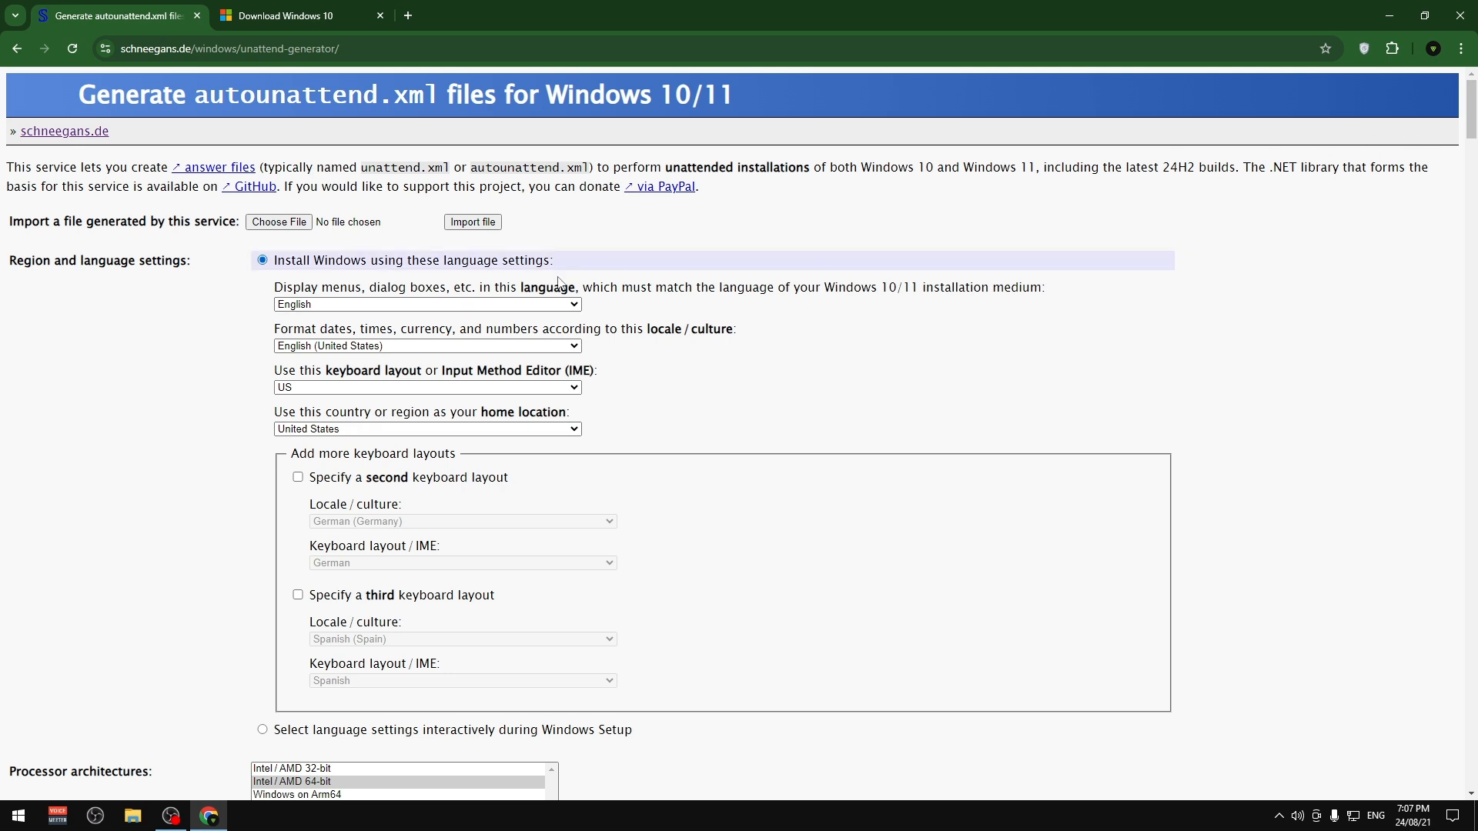
click(576, 305)
click(569, 422)
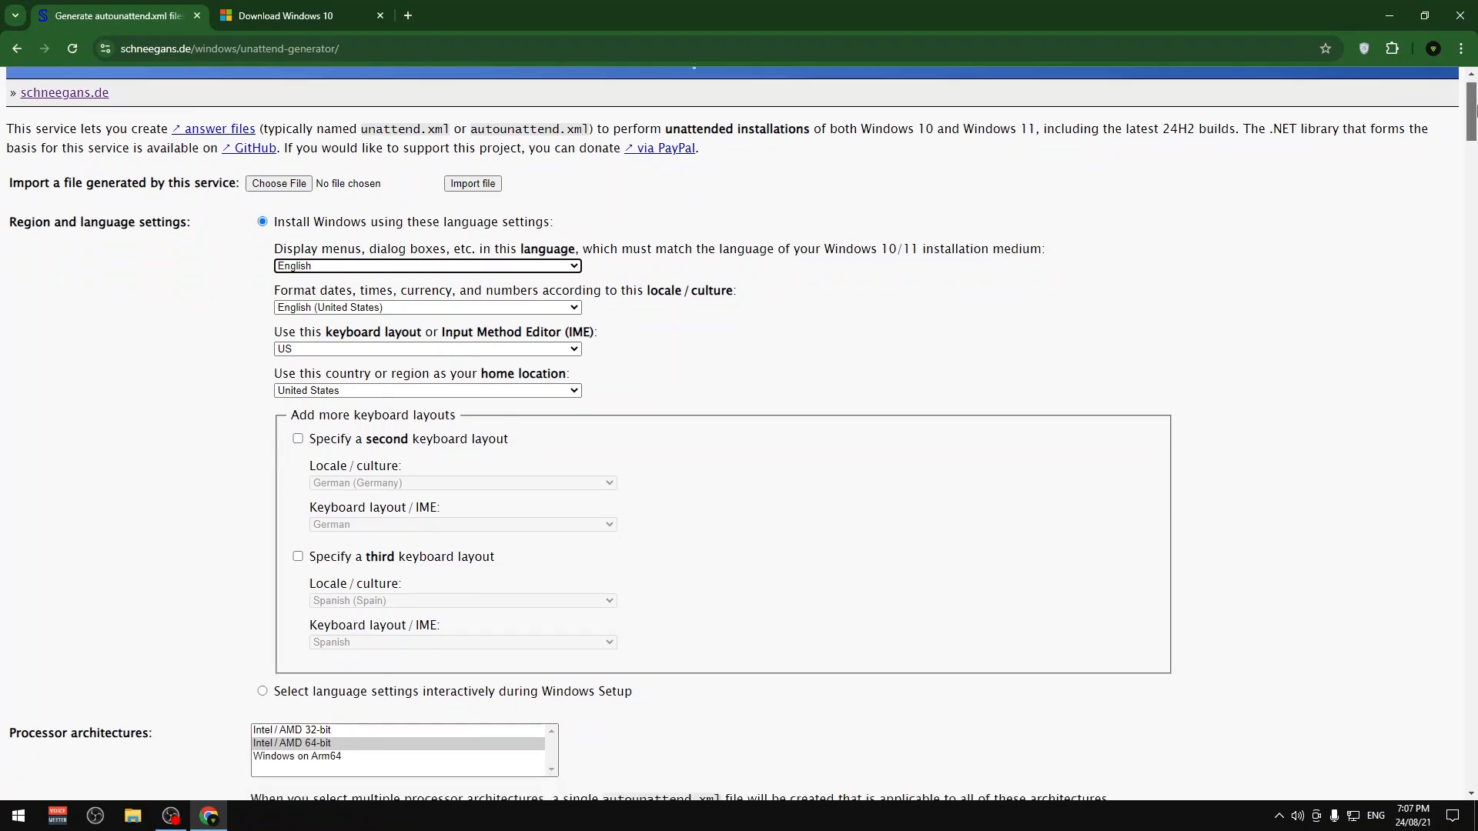
Step: Select Intel/AMD 64-bit as the only processor architecture for the answer file
scroll(1472, 114, down, 1)
scroll(1471, 114, down, 2)
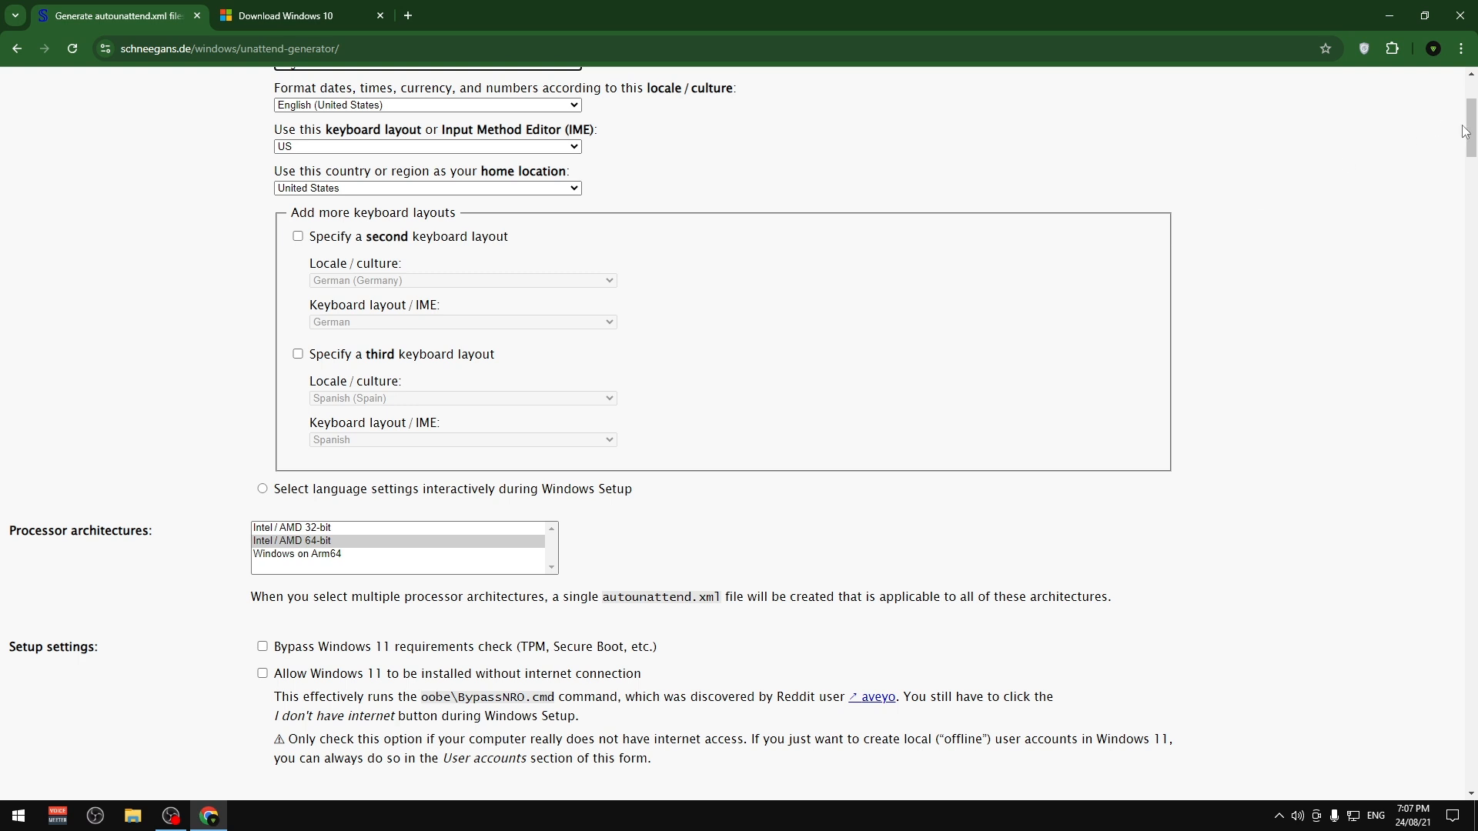
scroll(1470, 132, down, 1)
scroll(1472, 133, down, 2)
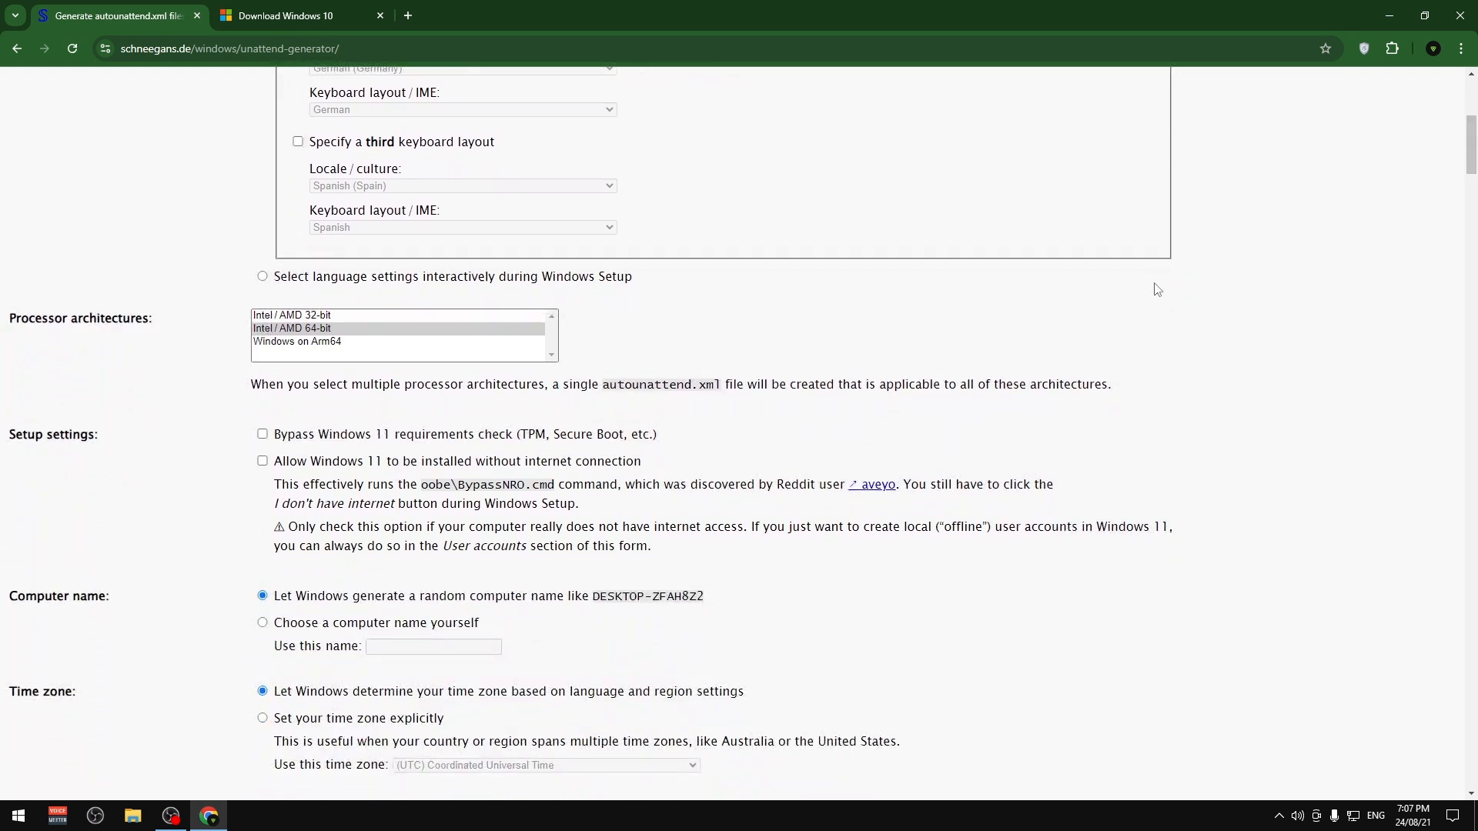
click(339, 328)
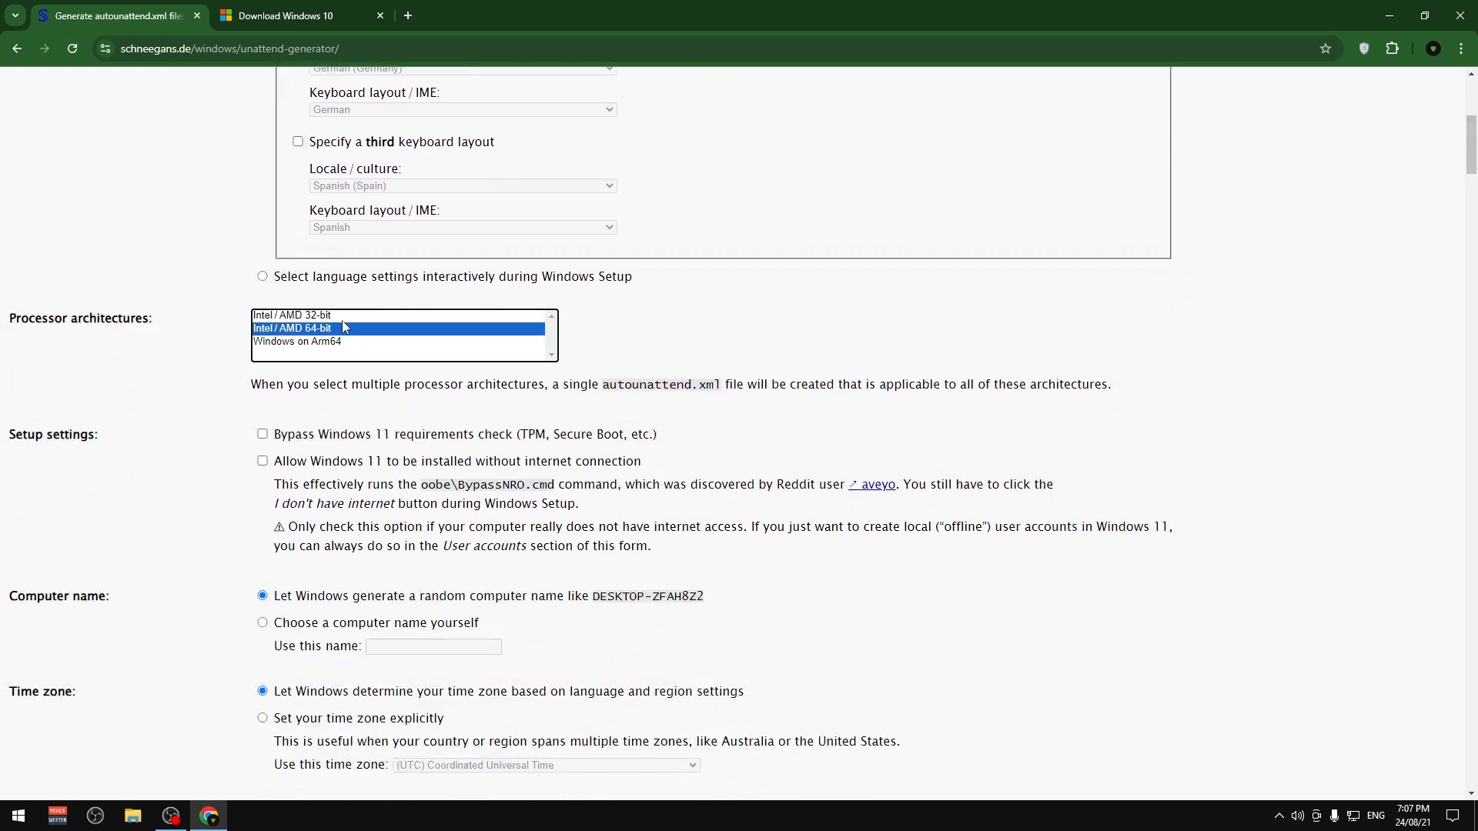
click(341, 317)
click(340, 327)
click(342, 316)
click(340, 331)
click(344, 318)
click(343, 330)
click(354, 343)
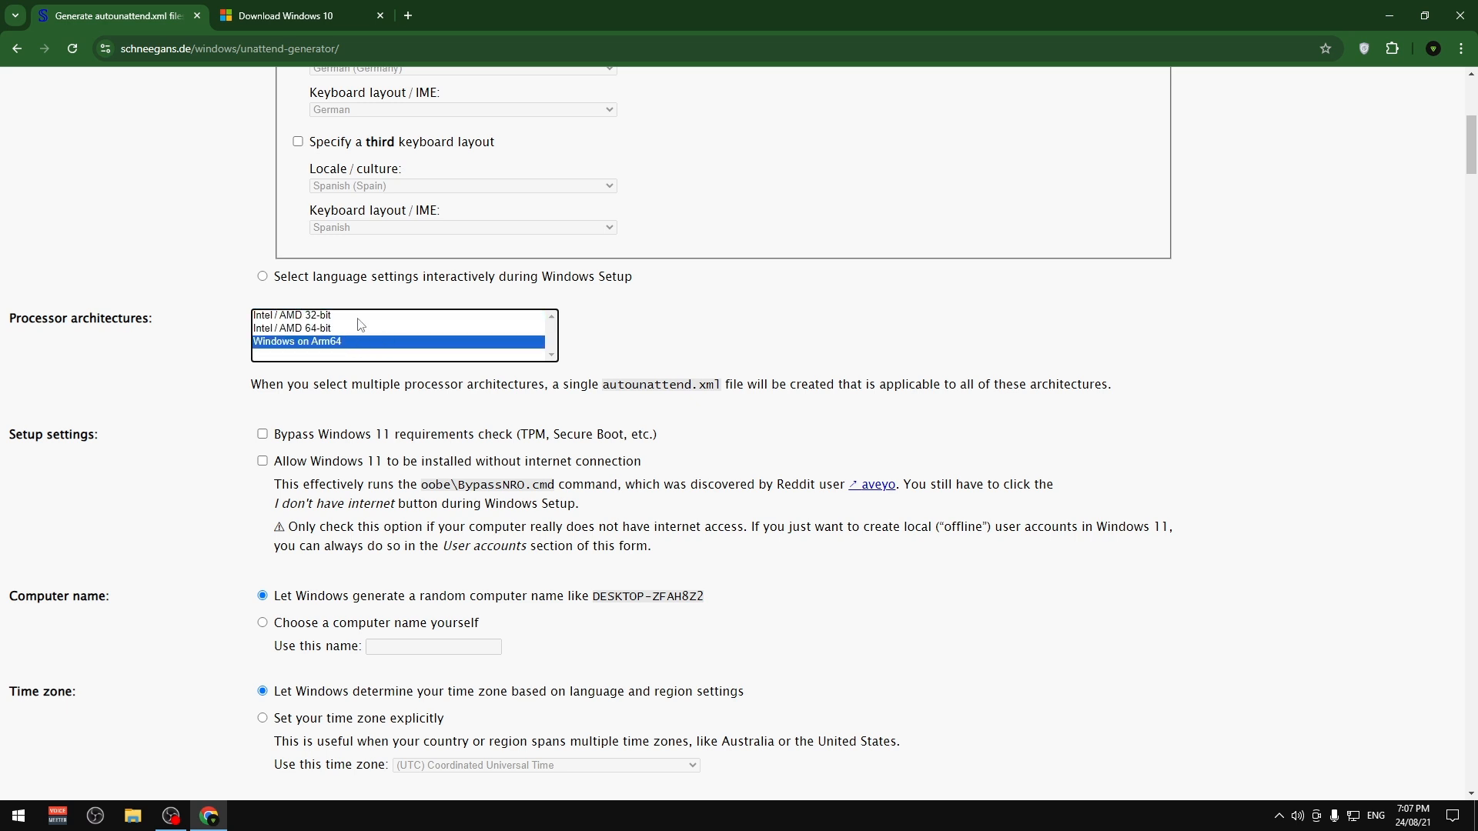
click(338, 318)
click(329, 329)
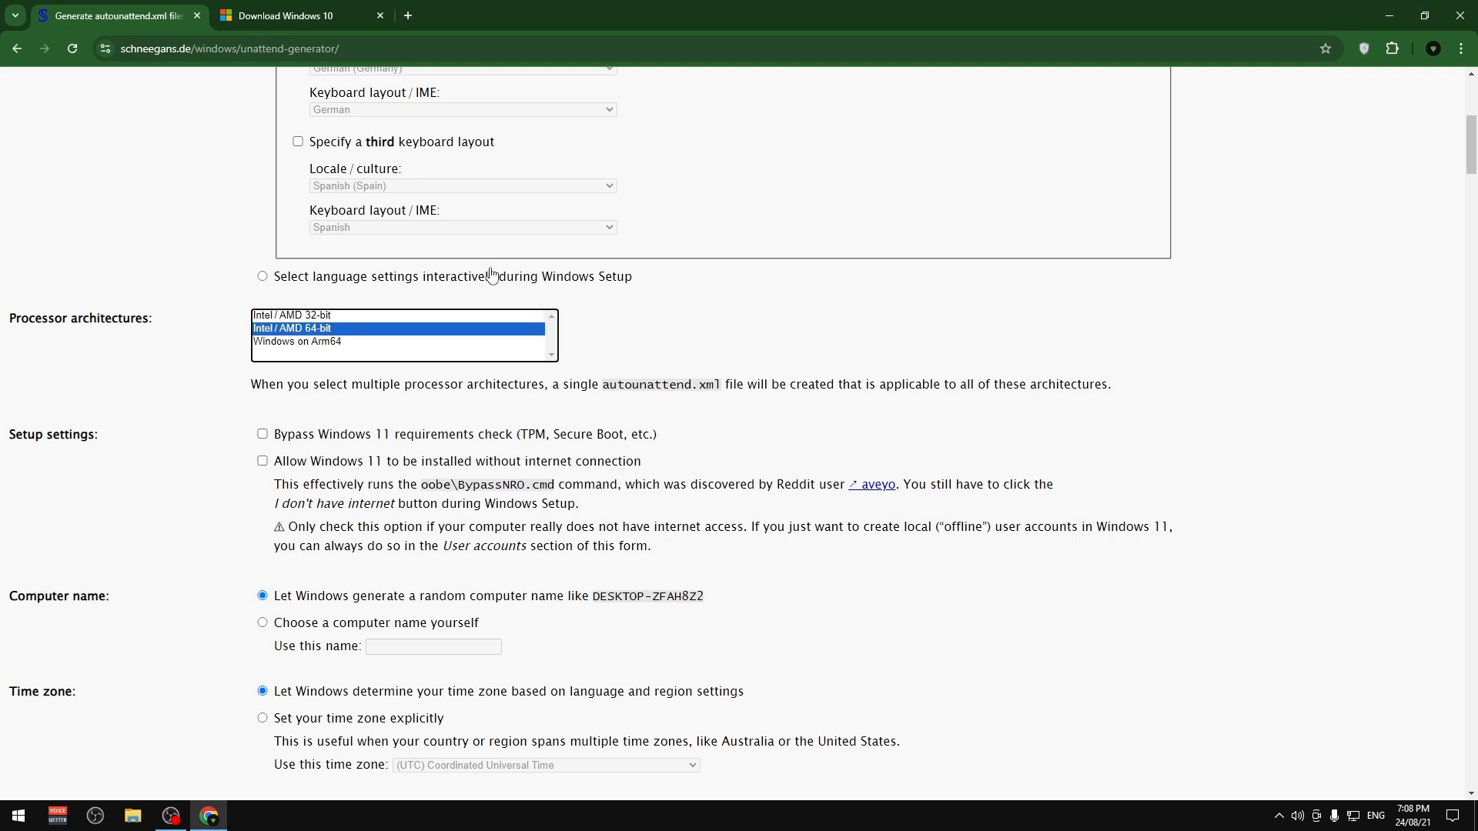
Step: Enable bypassing the Windows 11 requirements check and allow Windows 11 to be installed without an internet connection
scroll(1469, 127, down, 2)
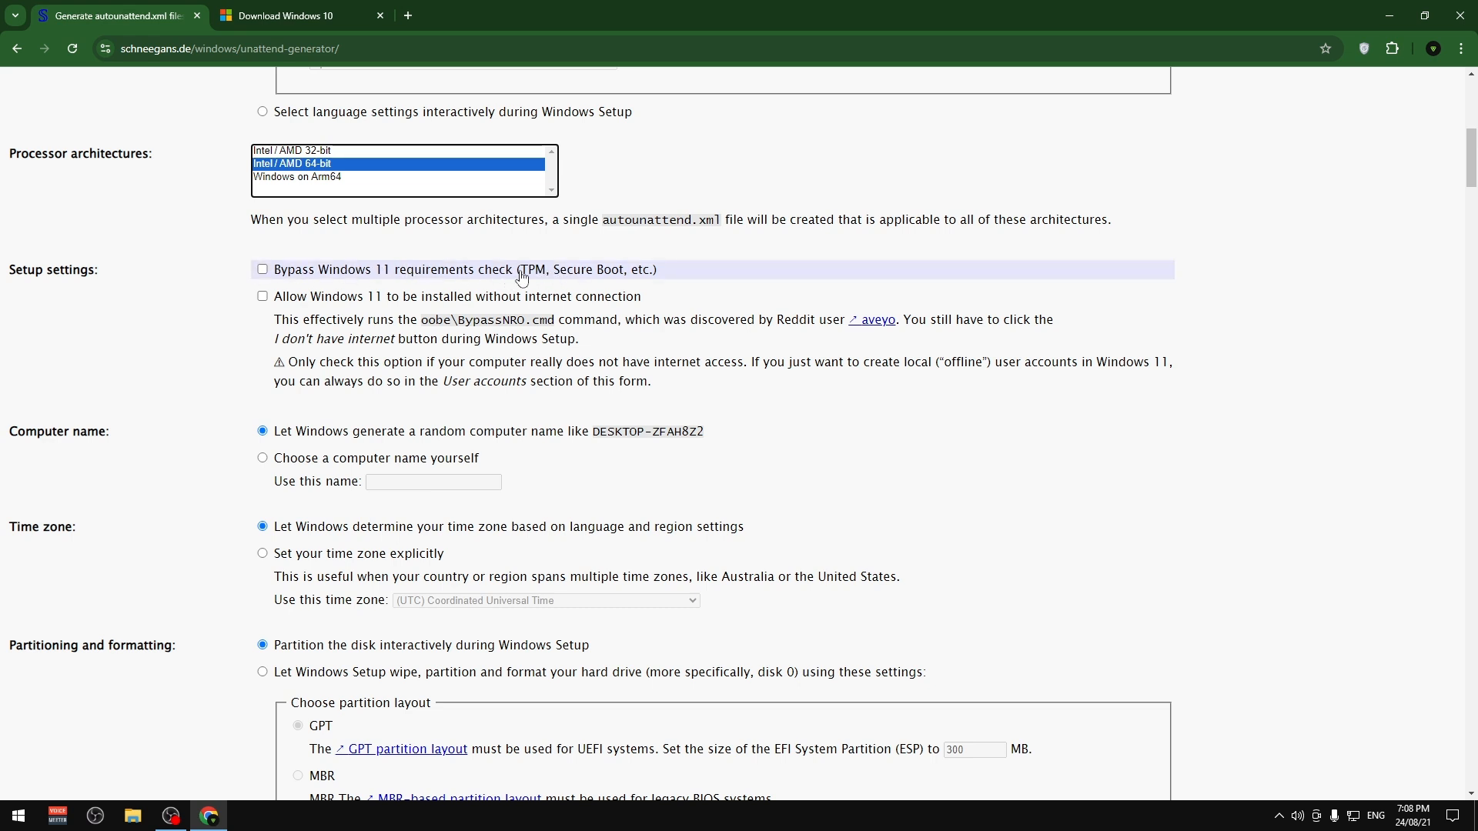
click(263, 271)
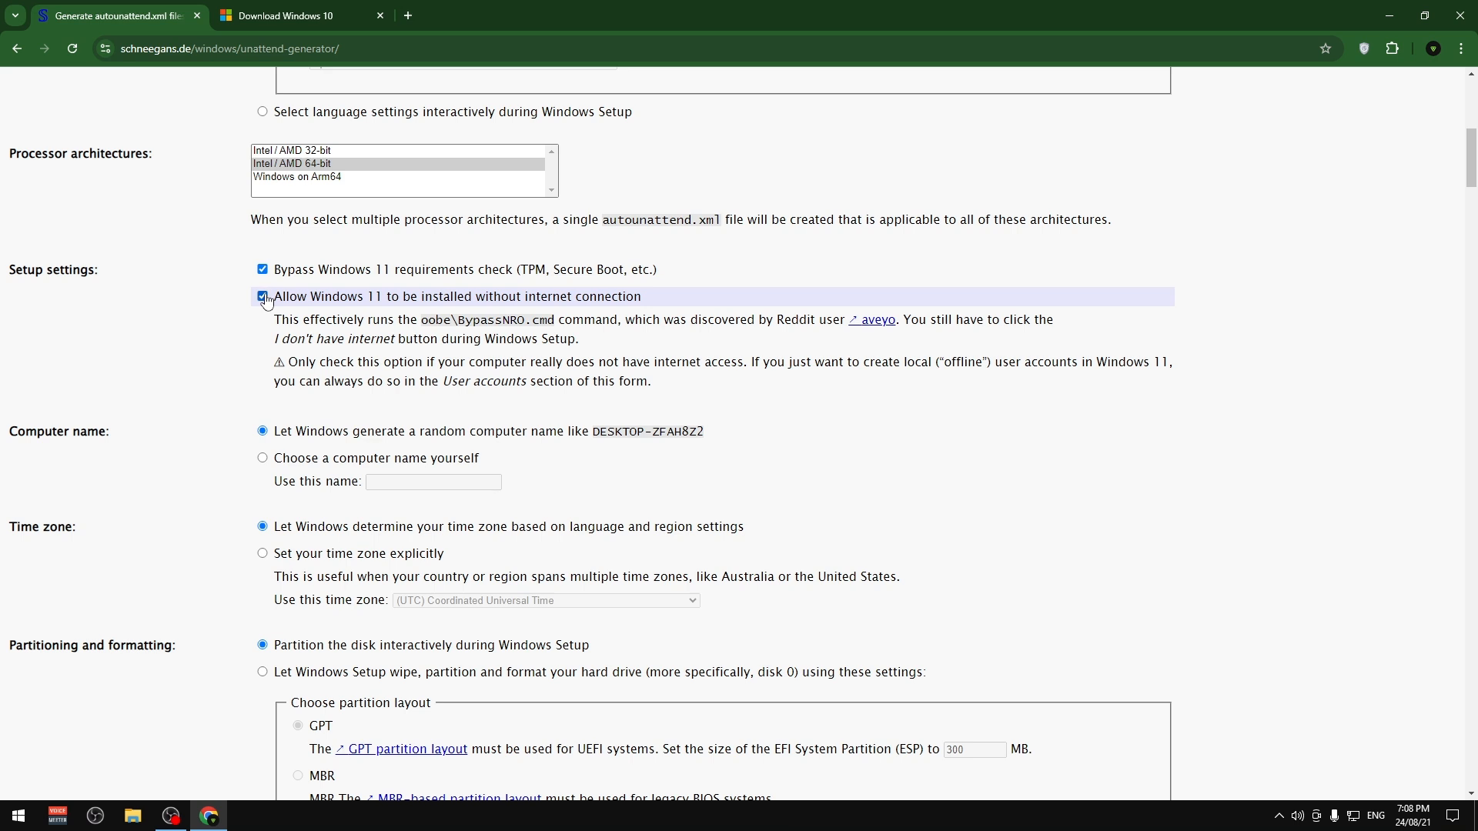
click(263, 297)
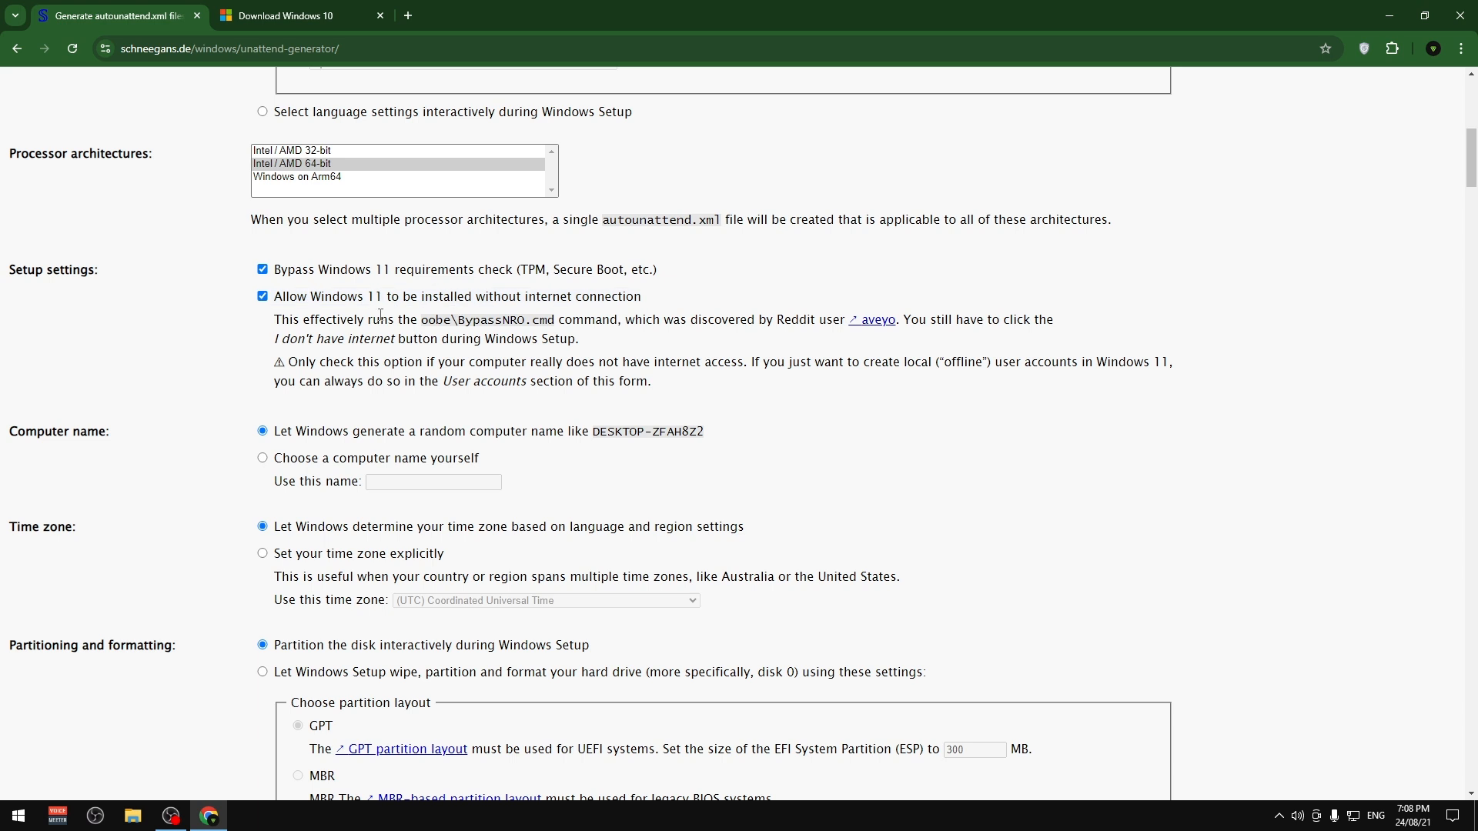
click(262, 298)
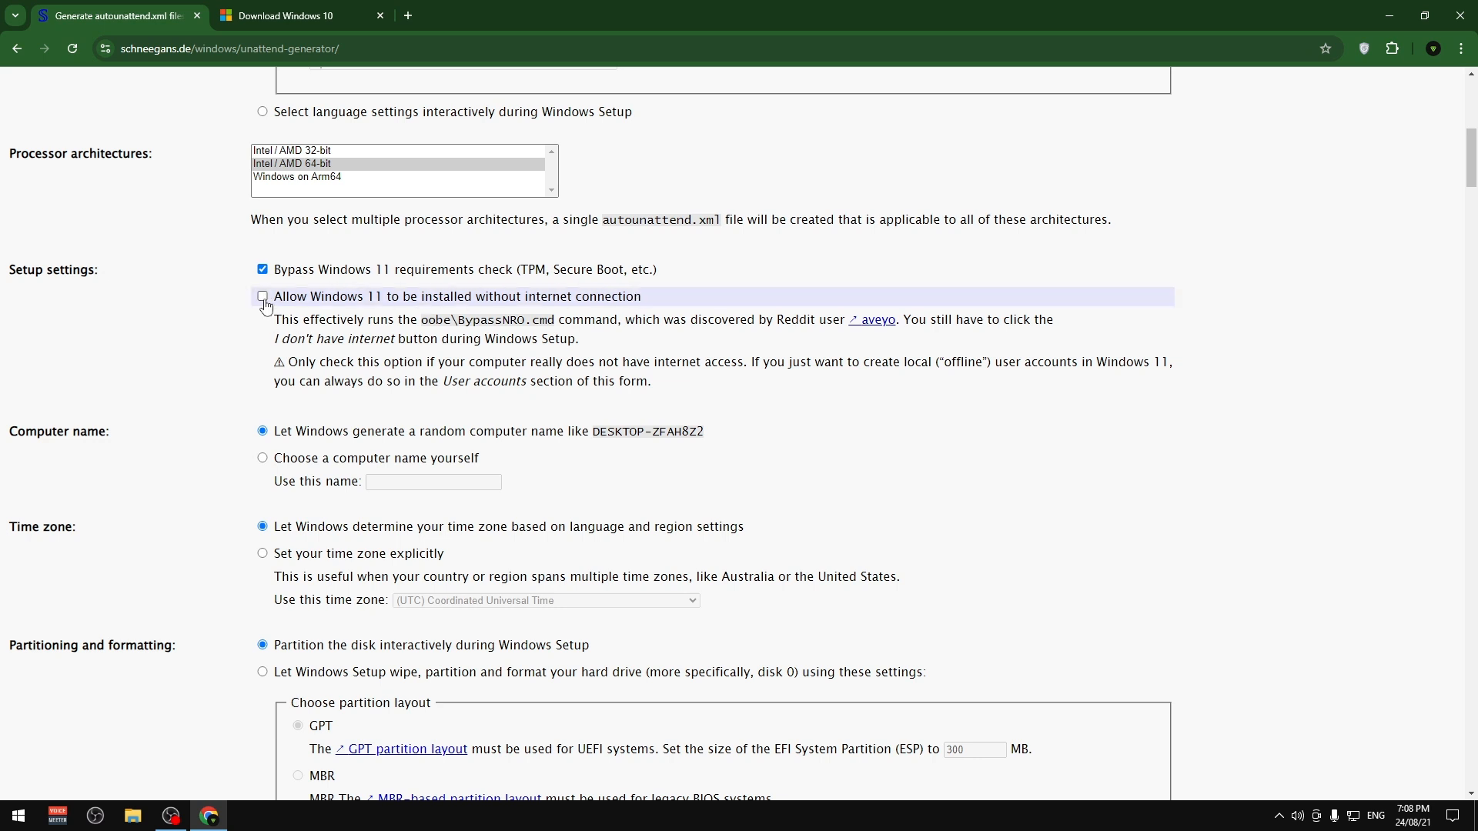
click(262, 297)
triple_click(263, 297)
click(304, 299)
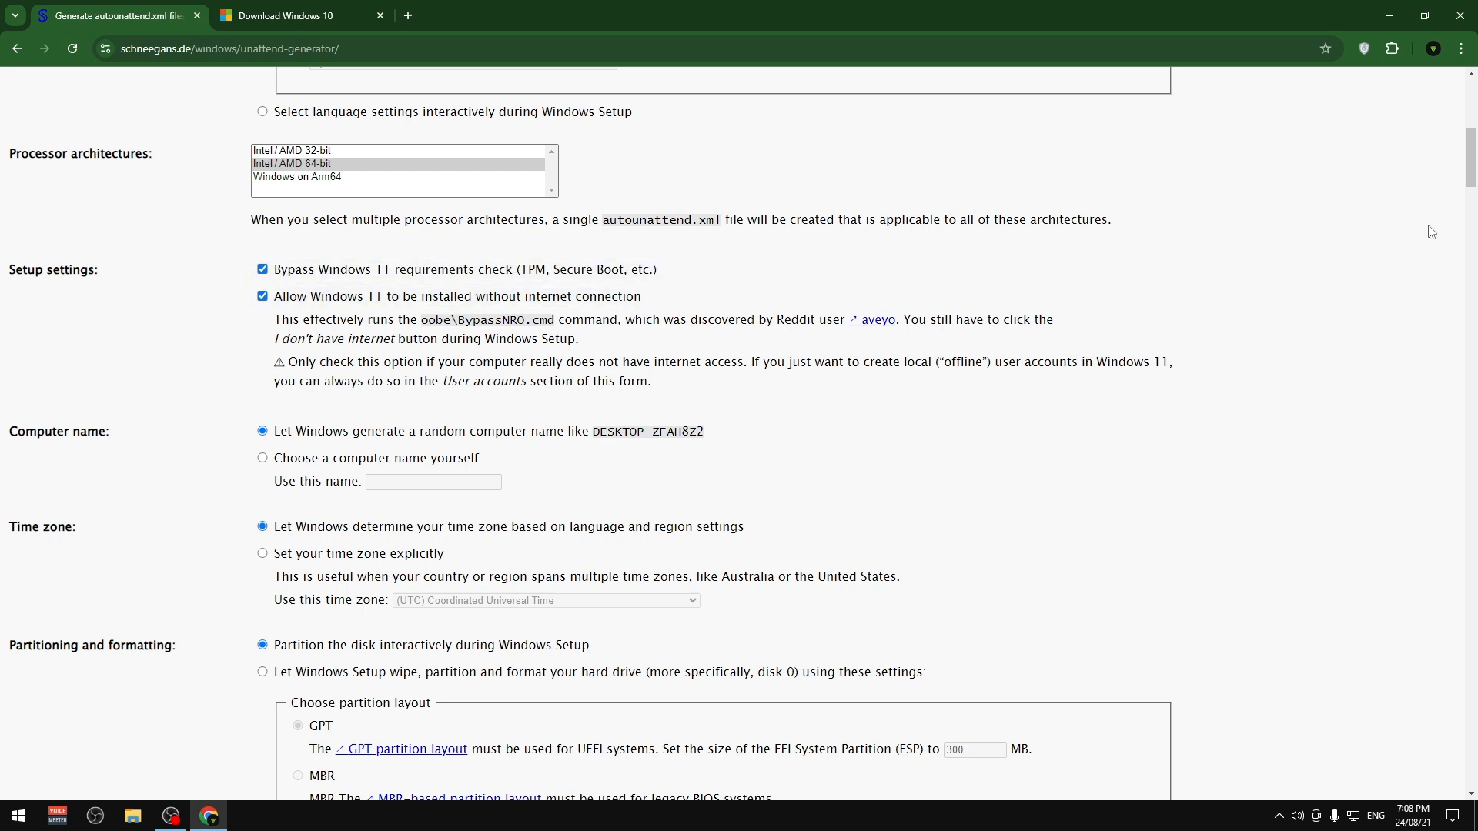
Step: Set the computer name option to let Windows generate a random name
scroll(1471, 189, down, 3)
scroll(1472, 195, up, 1)
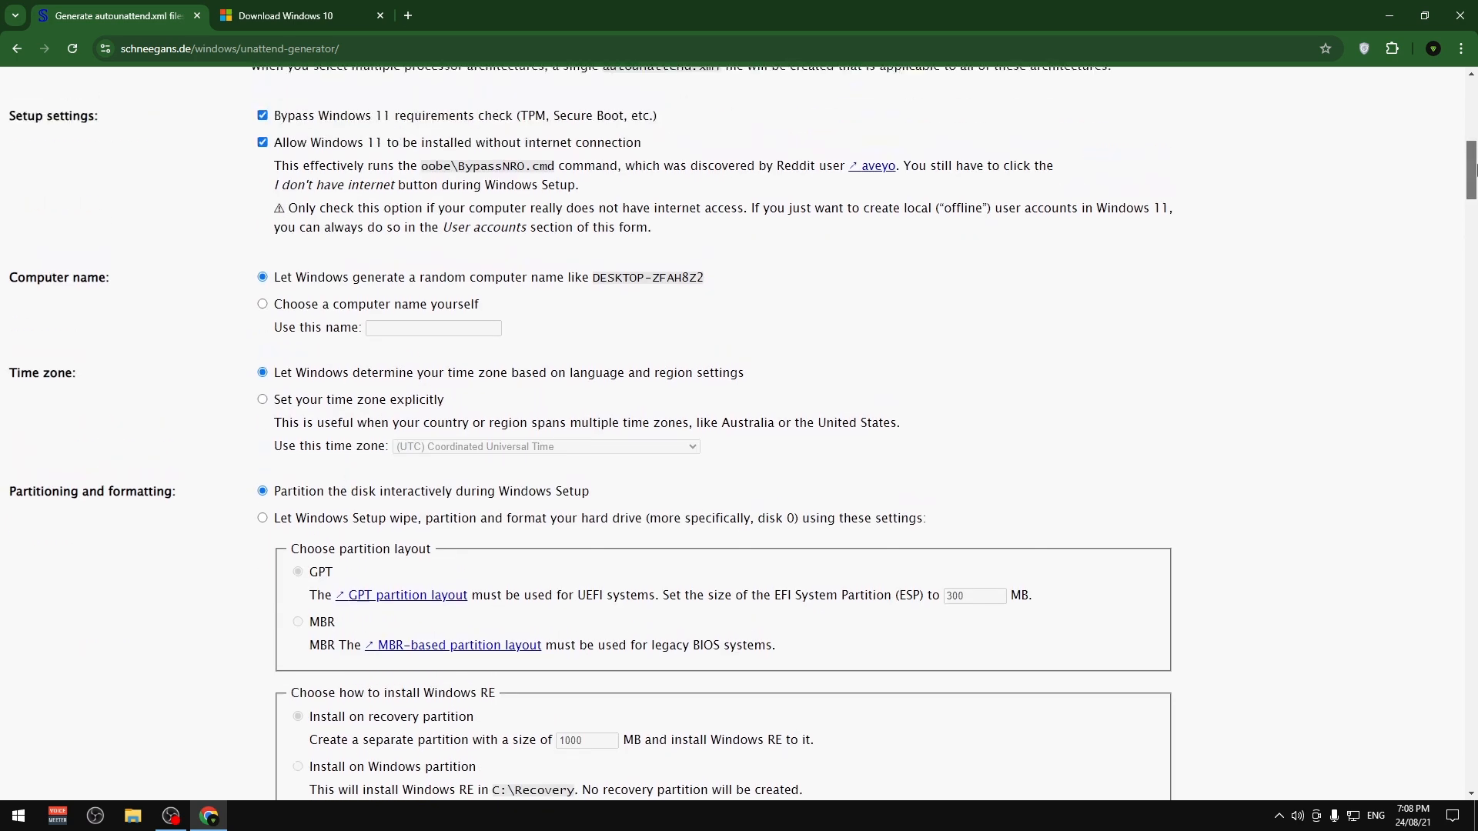
scroll(1195, 227, down, 1)
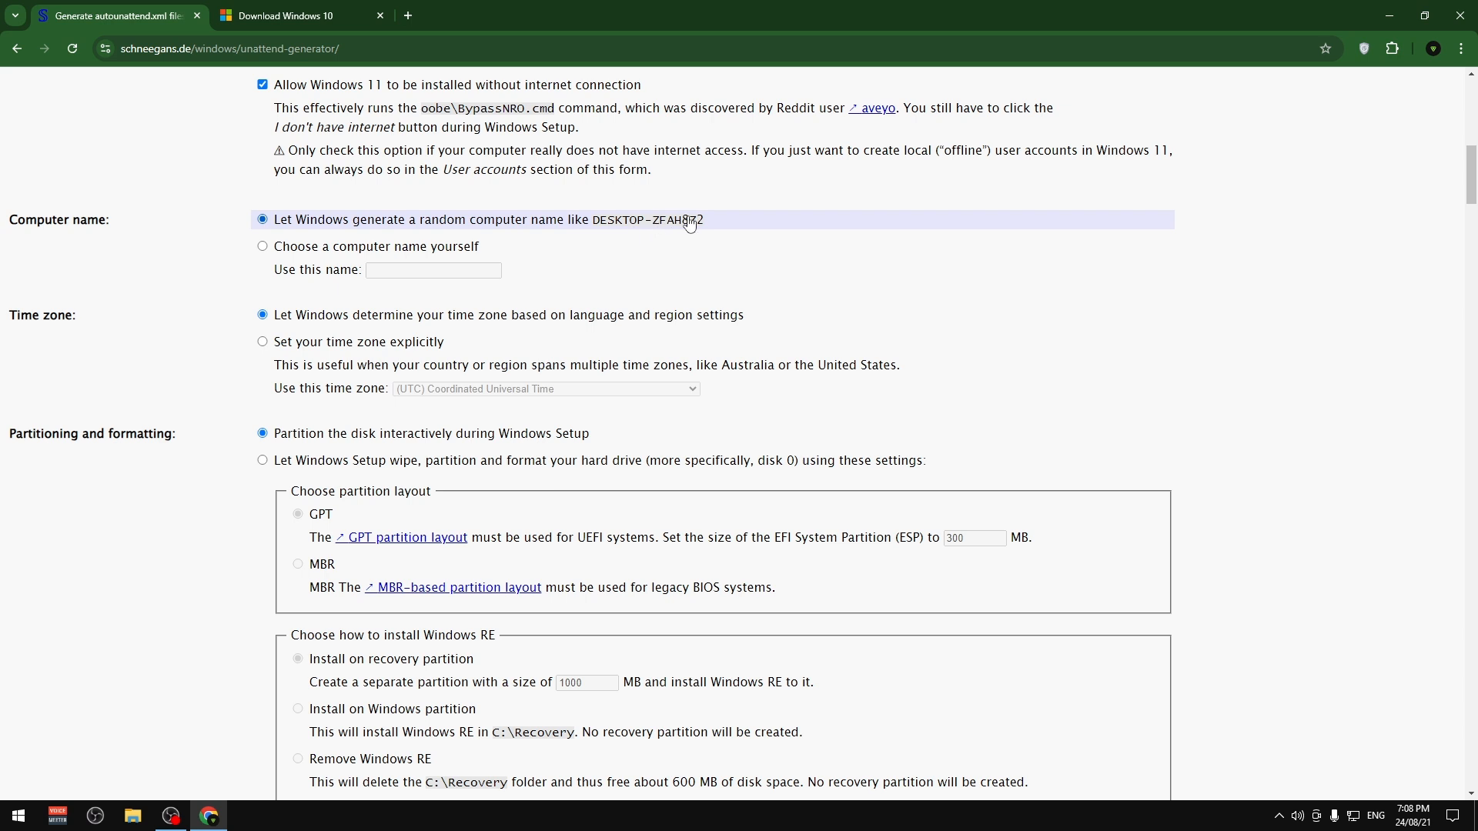
click(410, 273)
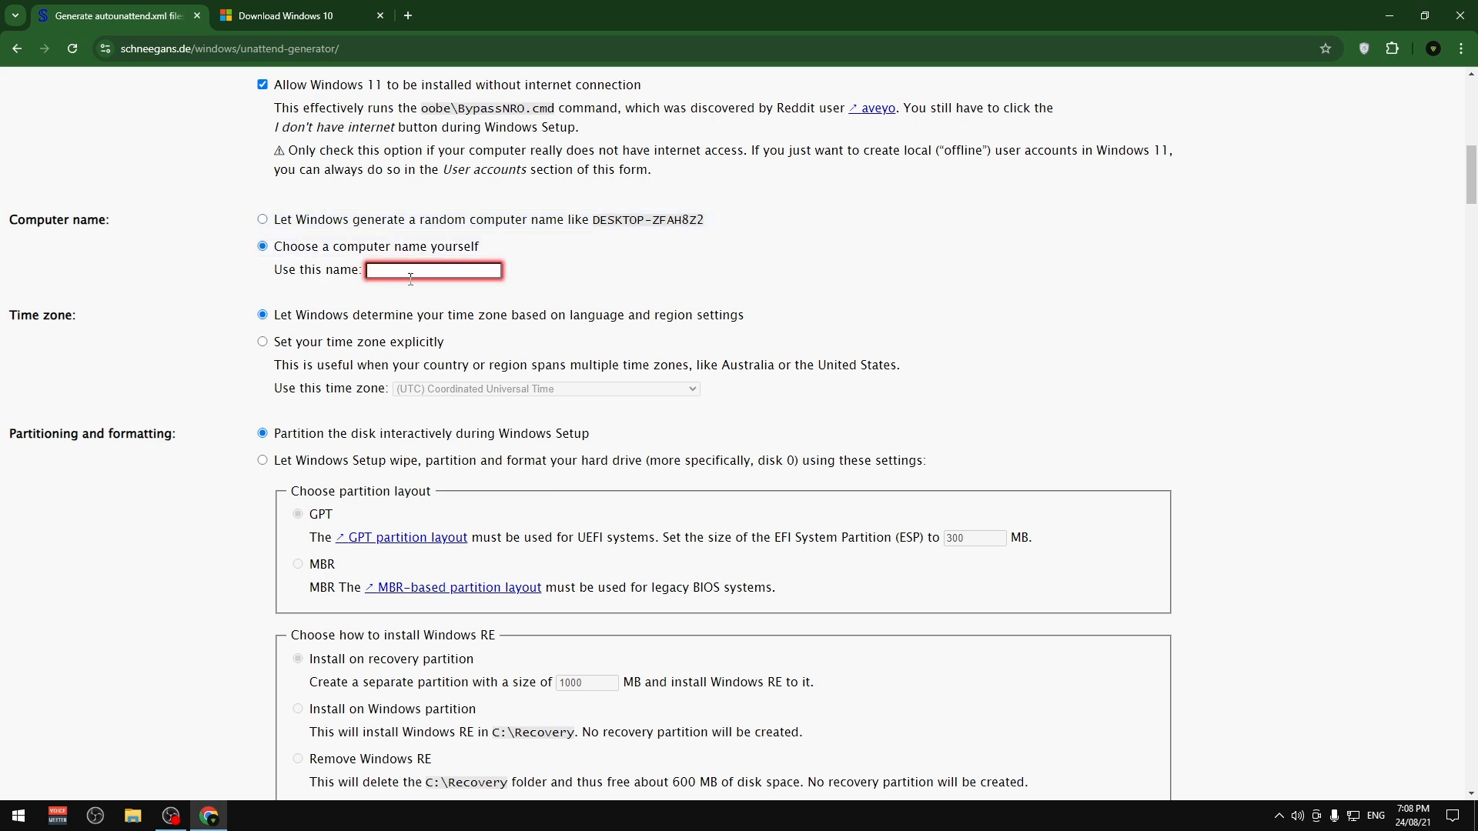
click(524, 221)
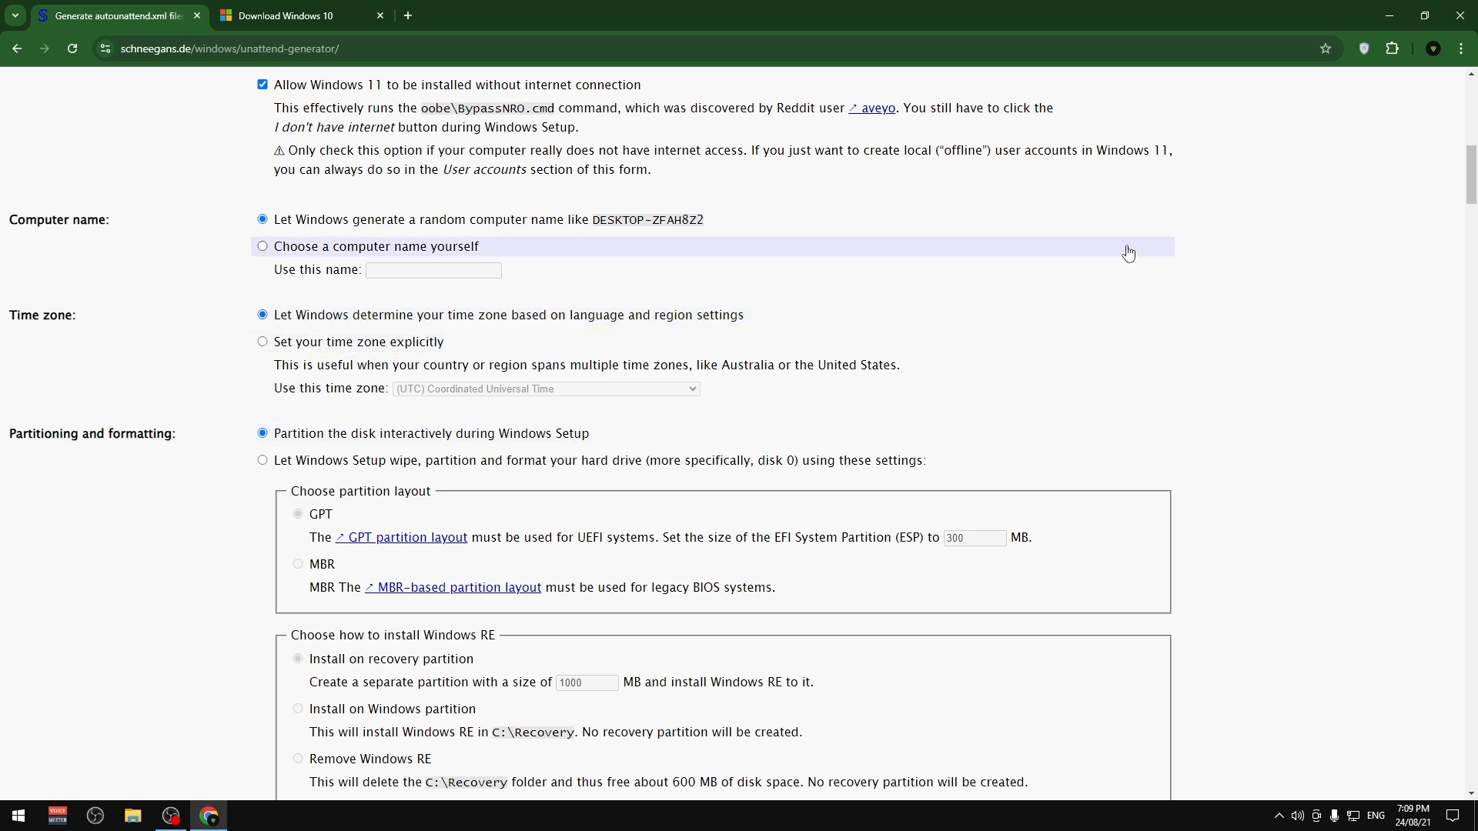
Step: Try the automatic wipe-and-partition option for disk 0, and settle on partitioning the disk interactively during Windows Setup
scroll(1467, 177, down, 2)
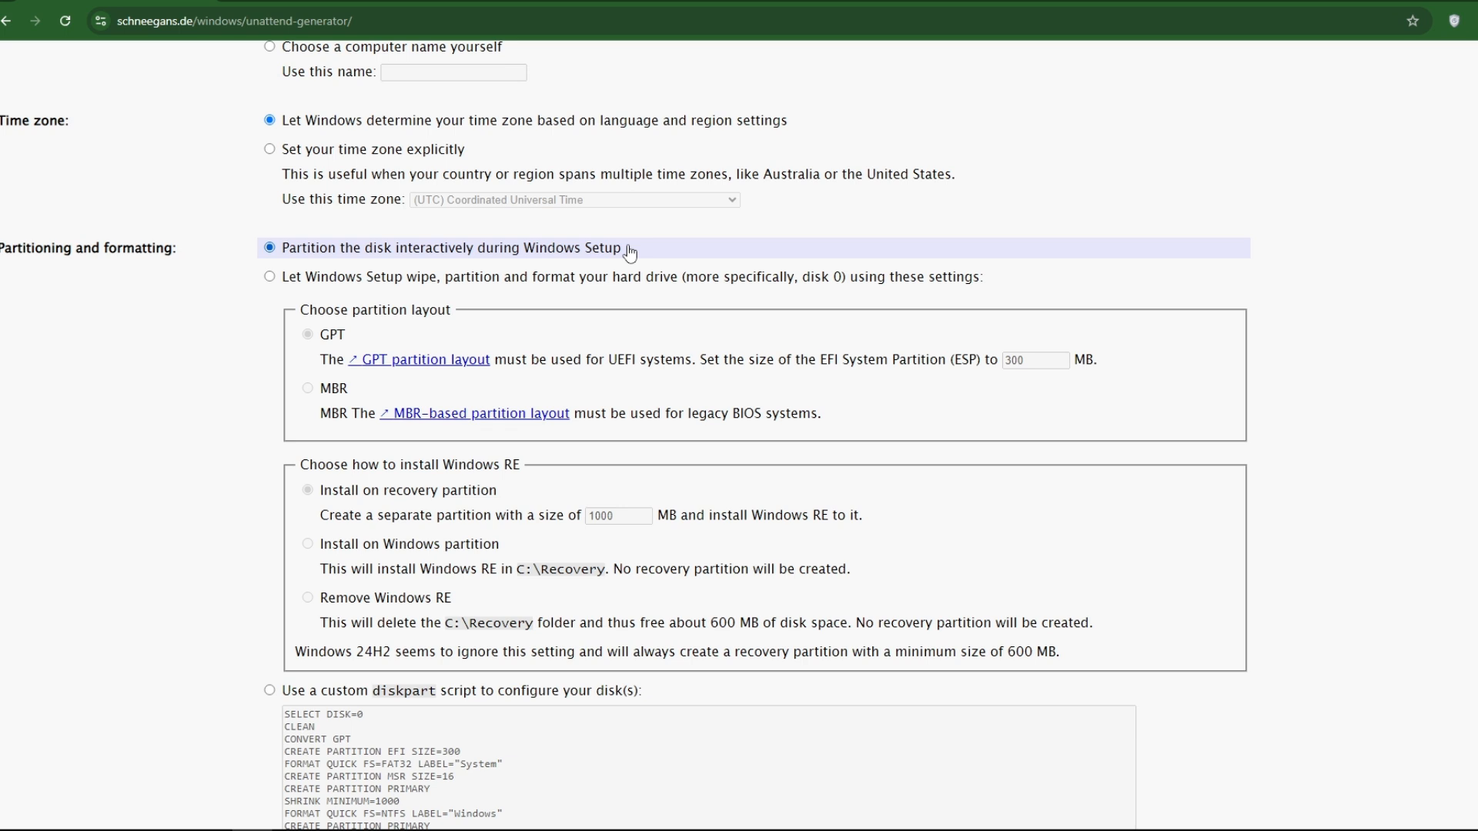
drag(798, 277, 846, 285)
click(810, 285)
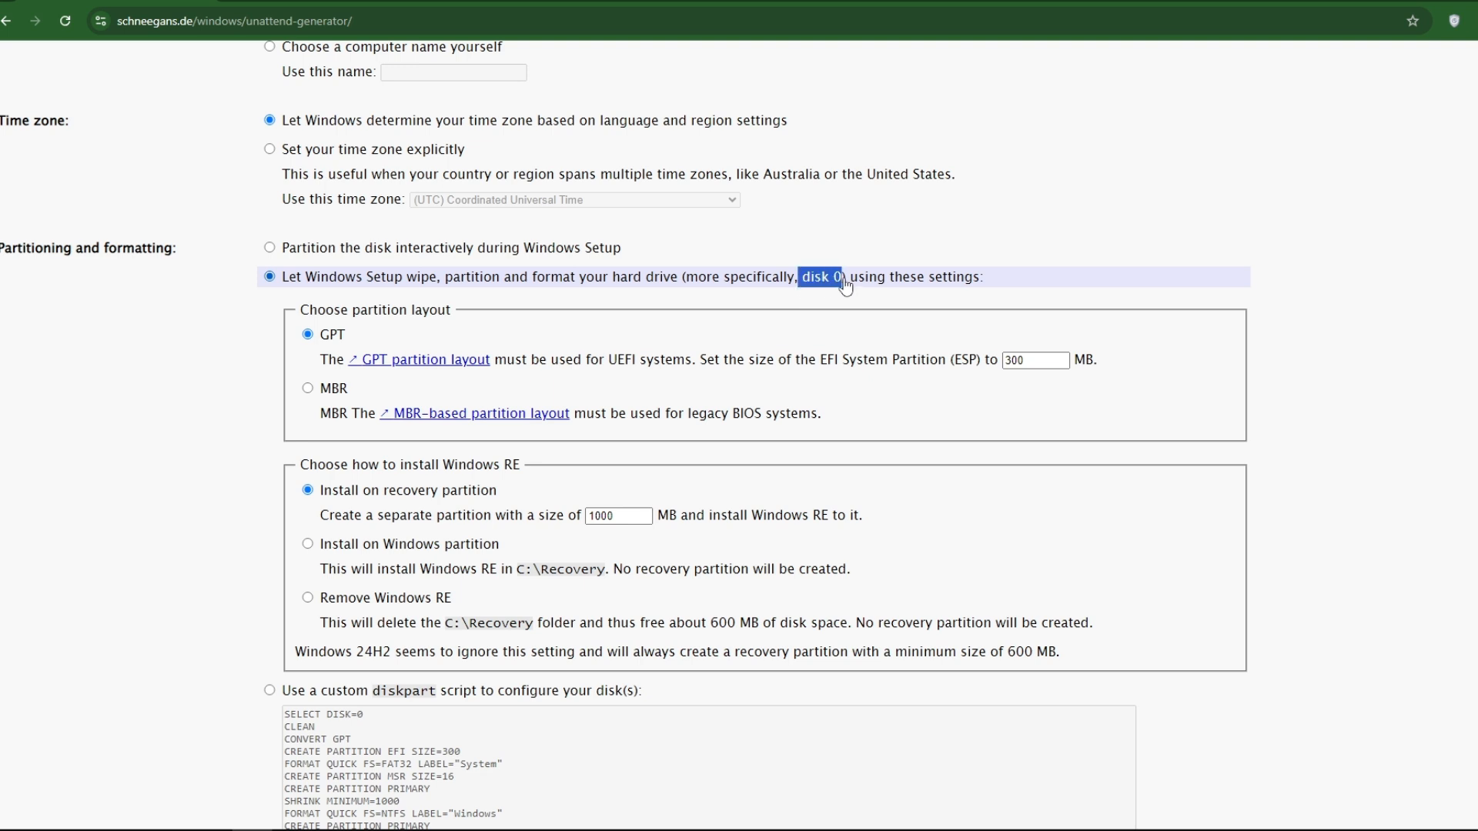
click(847, 286)
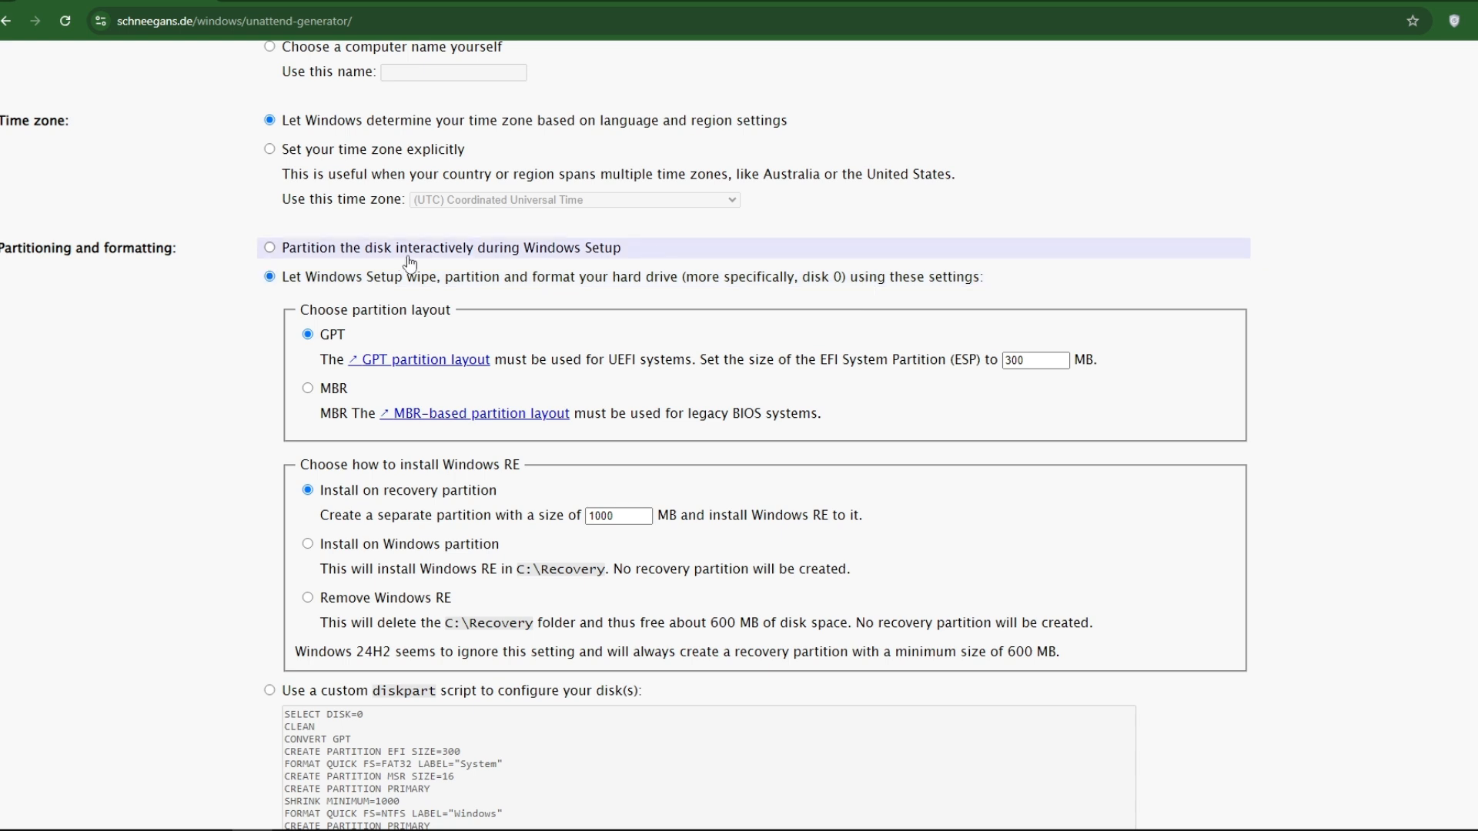
click(271, 248)
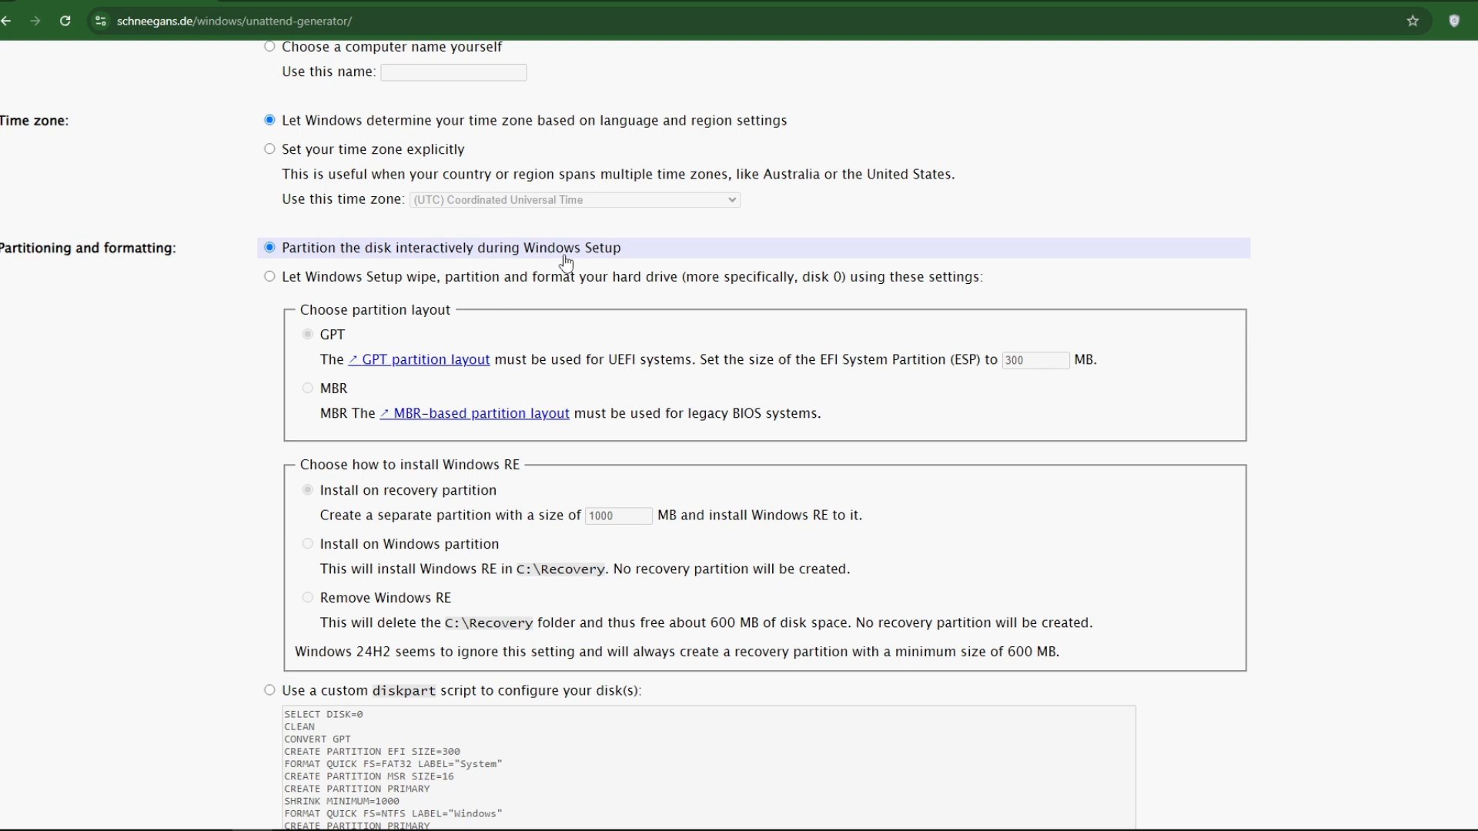
click(270, 278)
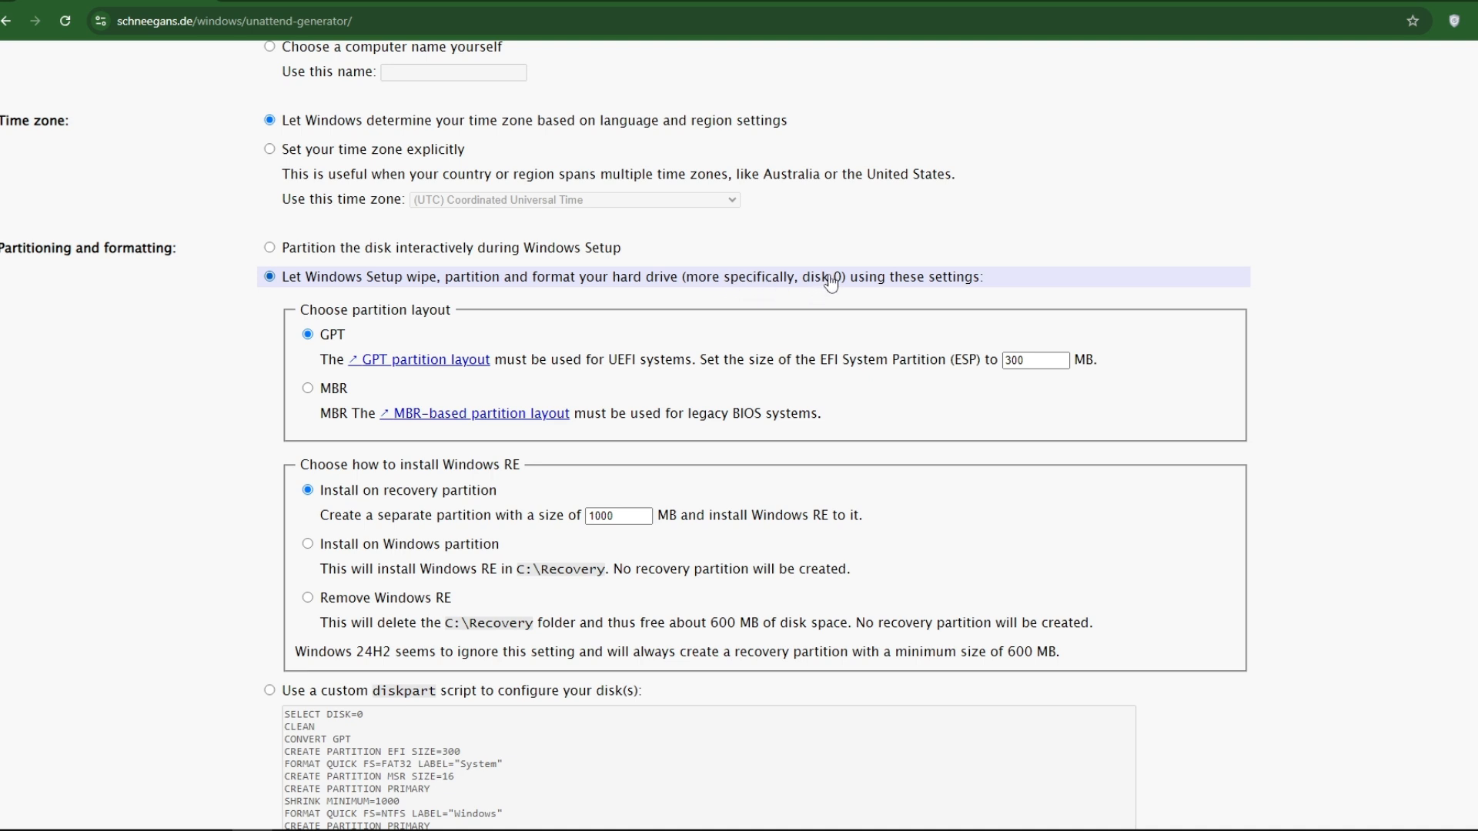
drag(812, 288, 843, 285)
click(980, 282)
click(270, 249)
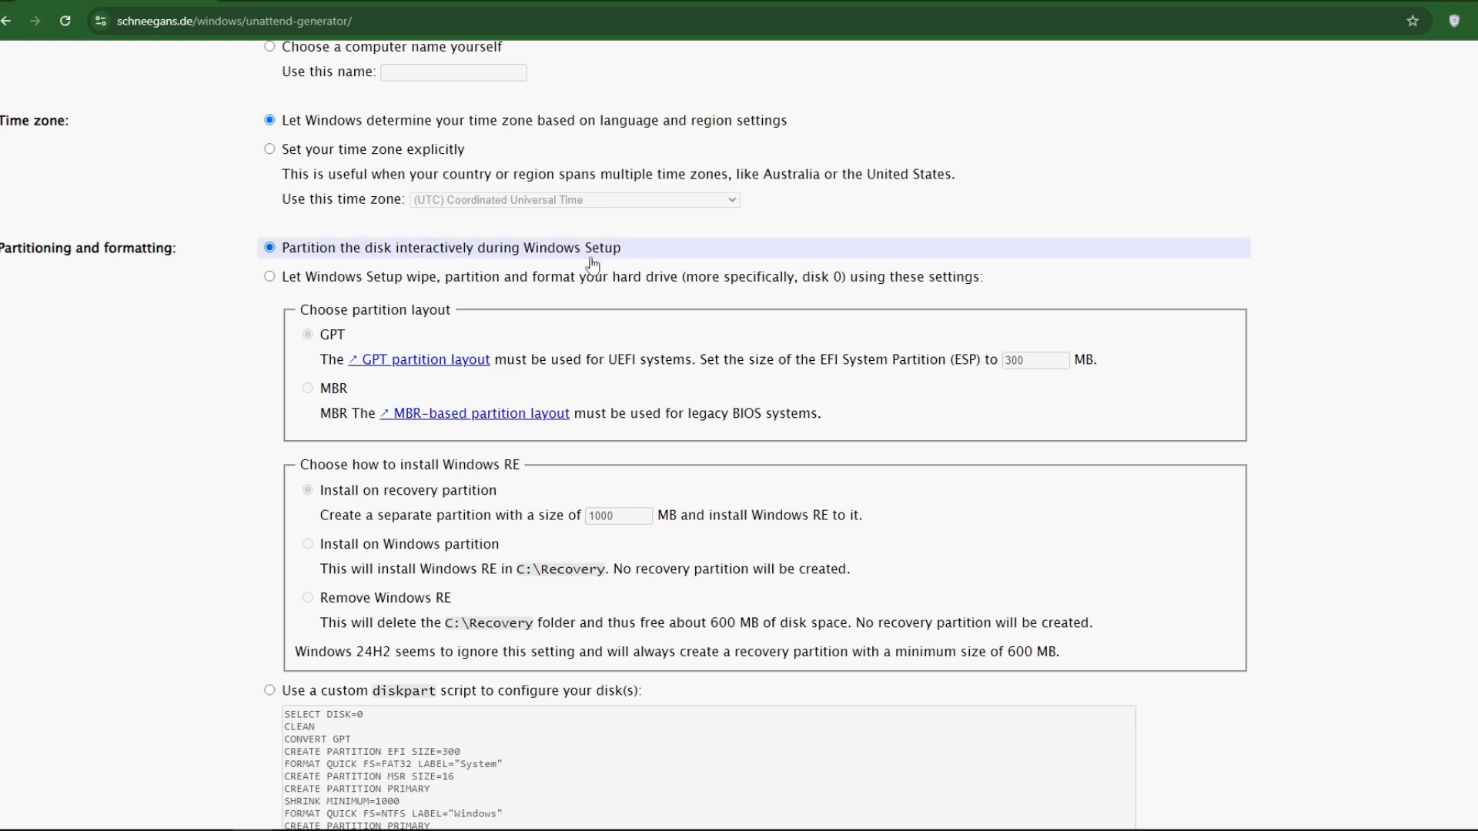
right_click(476, 245)
click(468, 246)
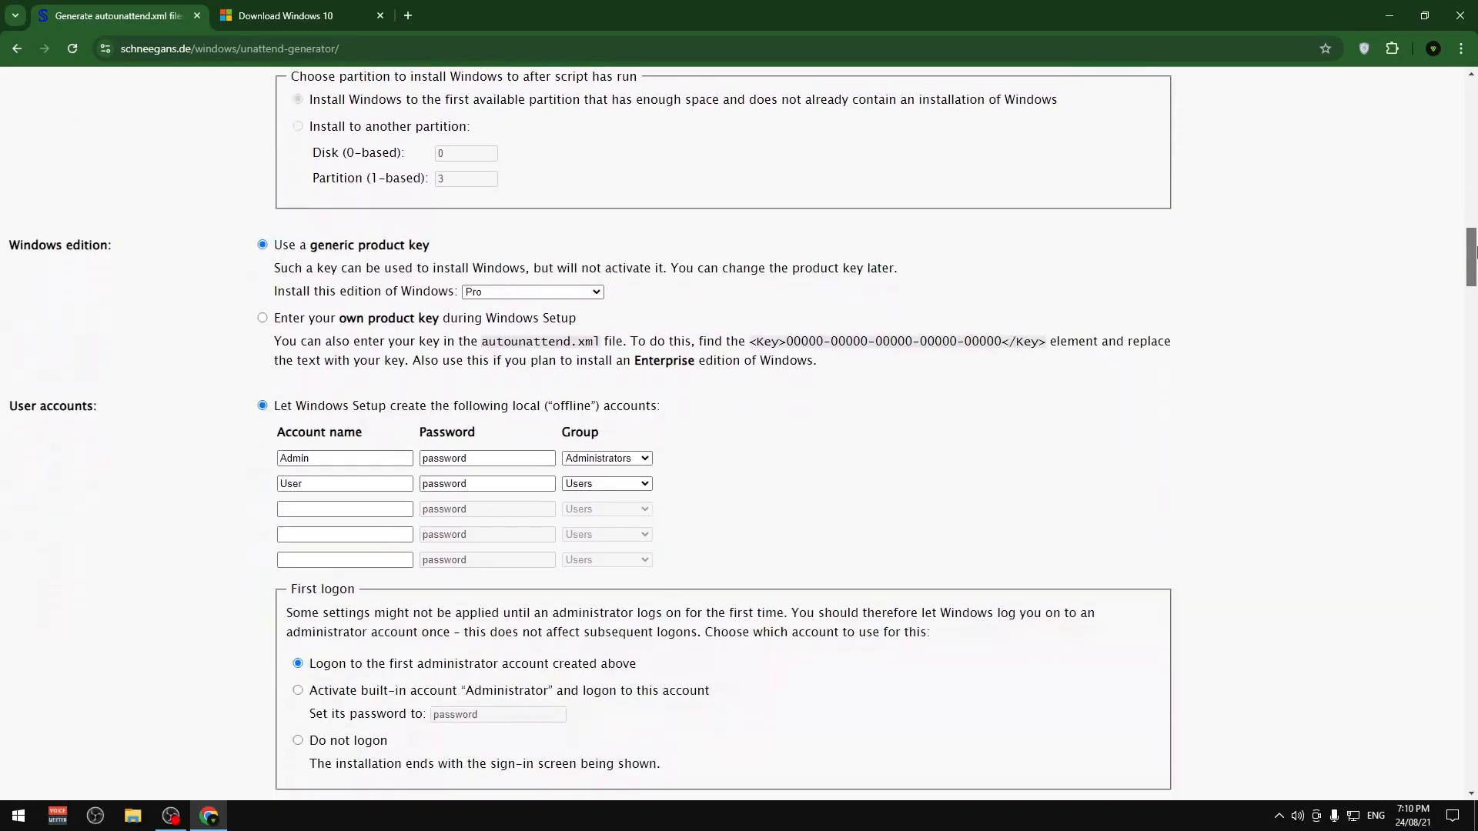
Step: Set the Windows edition to use a generic product key and install the Pro edition
scroll(840, 361, down, 1)
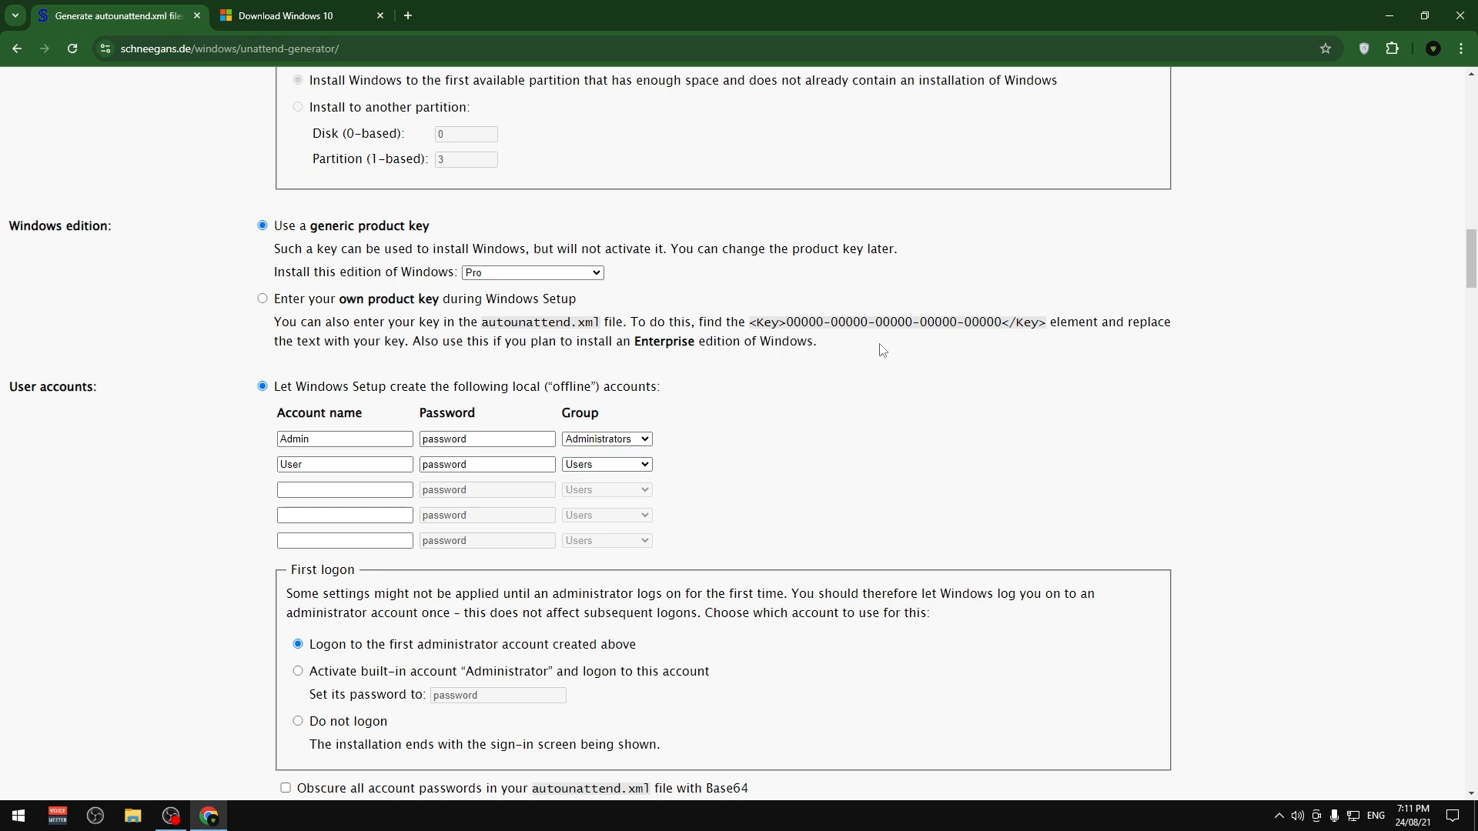
click(264, 298)
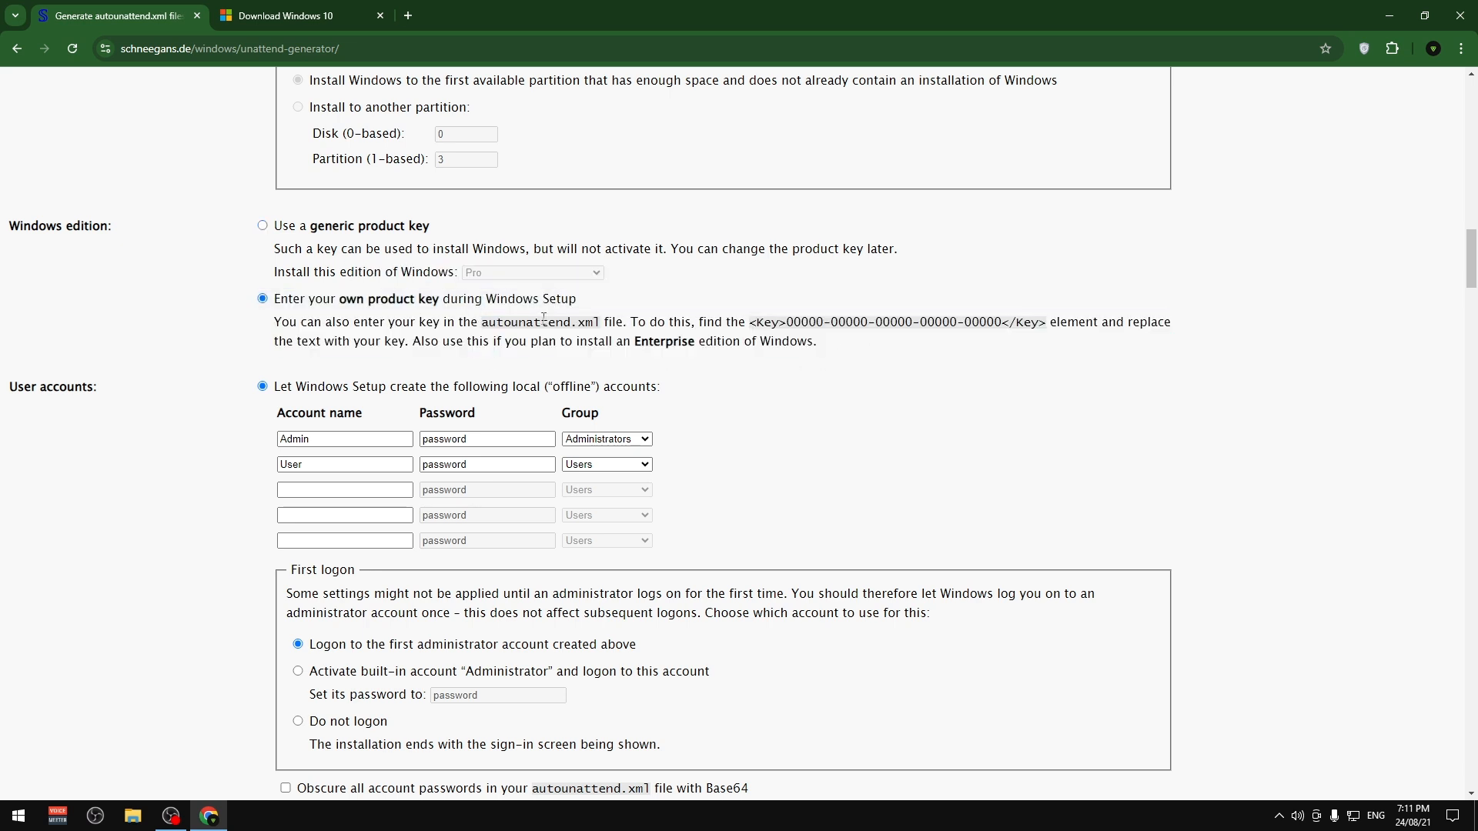
drag(818, 341, 482, 329)
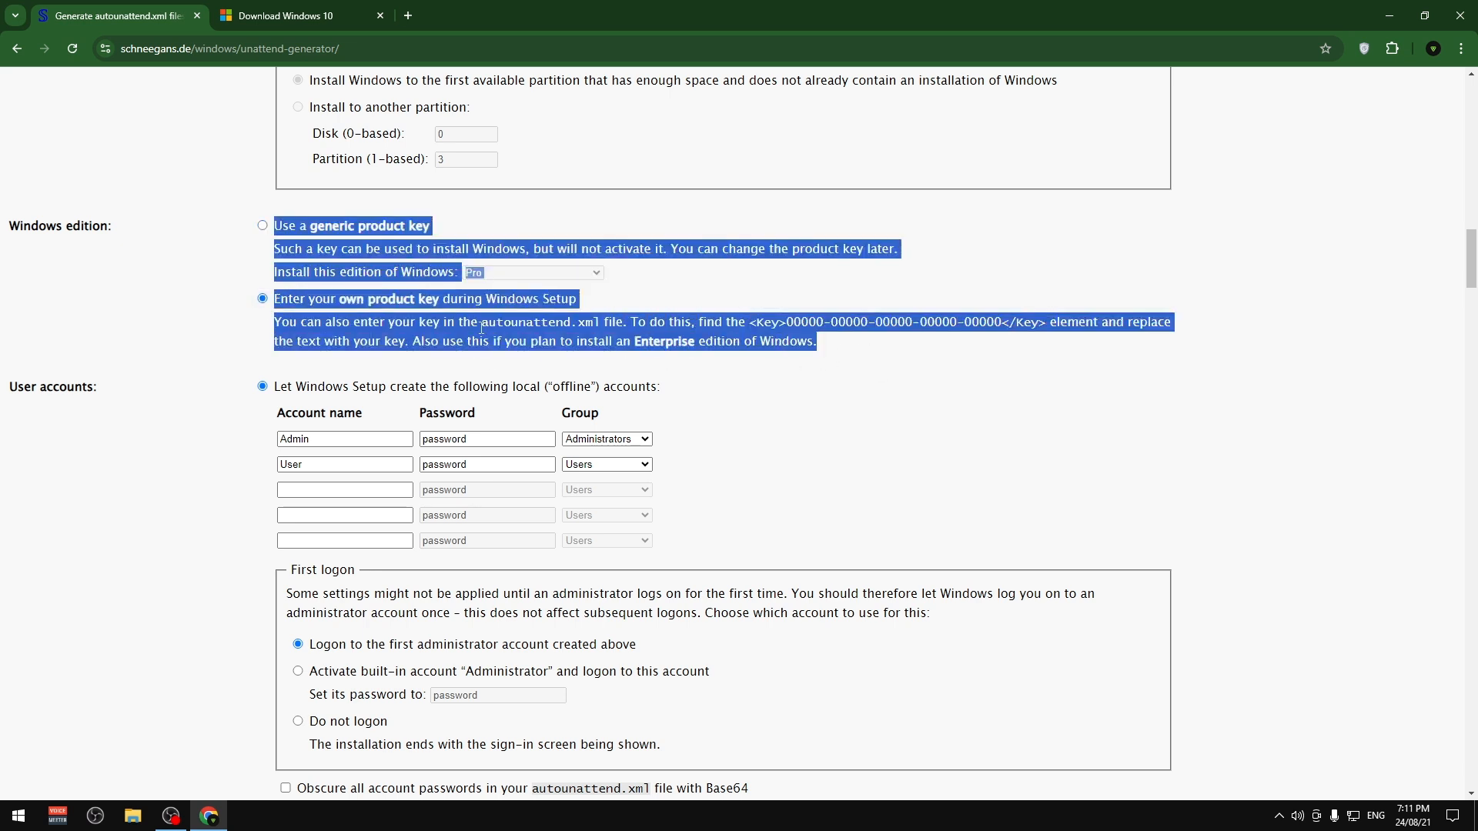
click(875, 363)
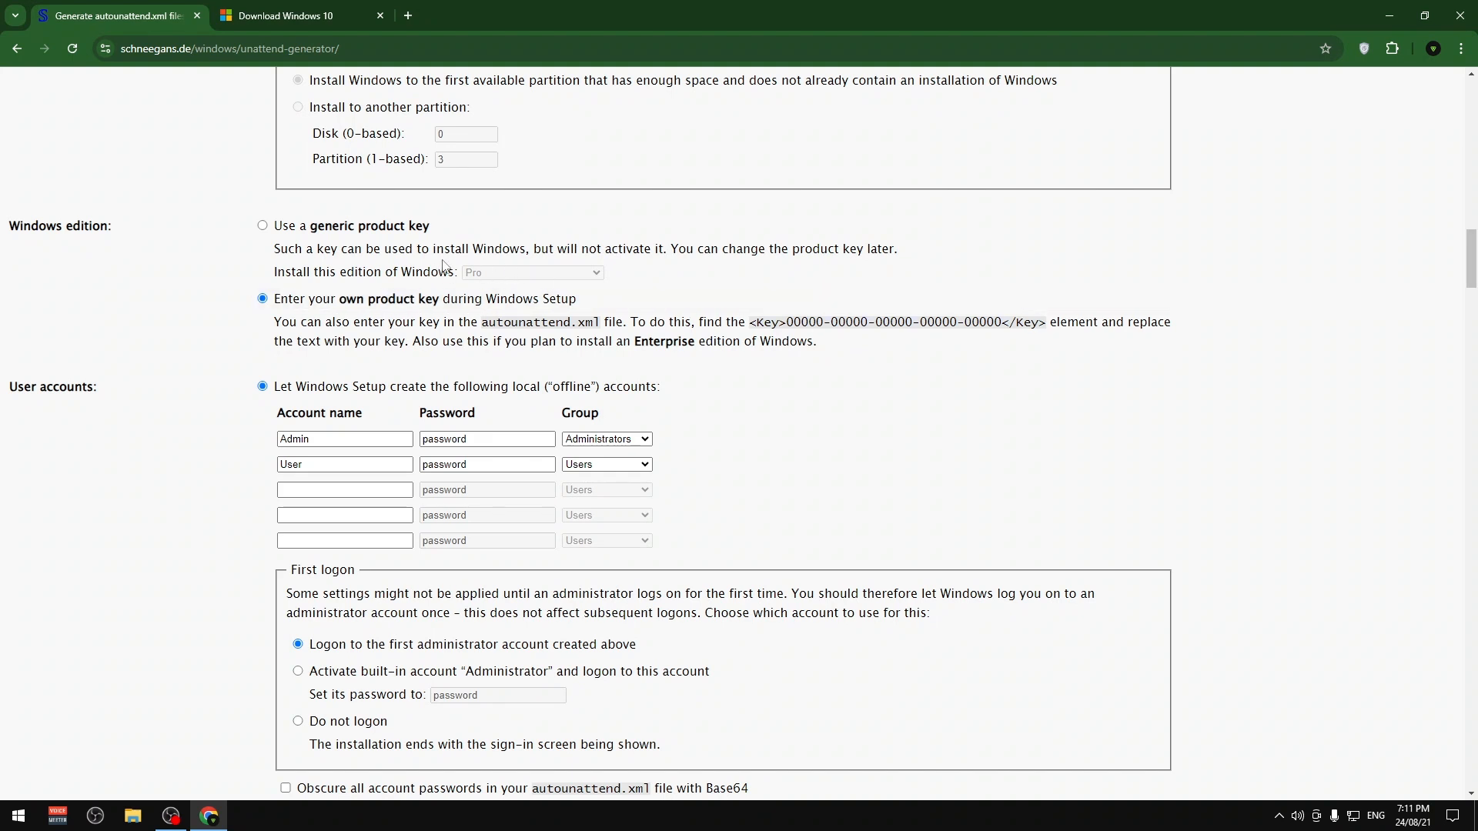
click(263, 226)
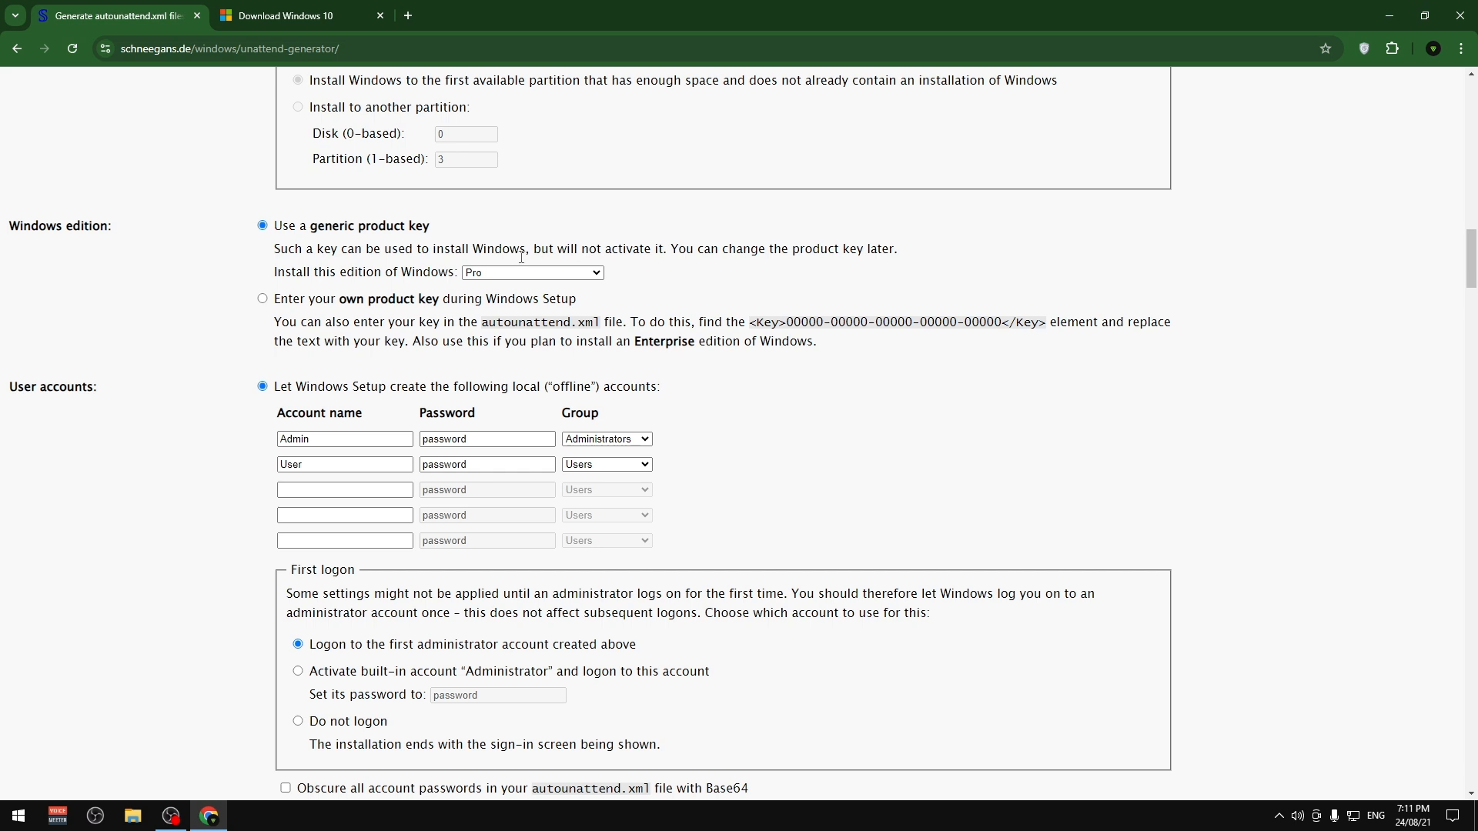
click(539, 273)
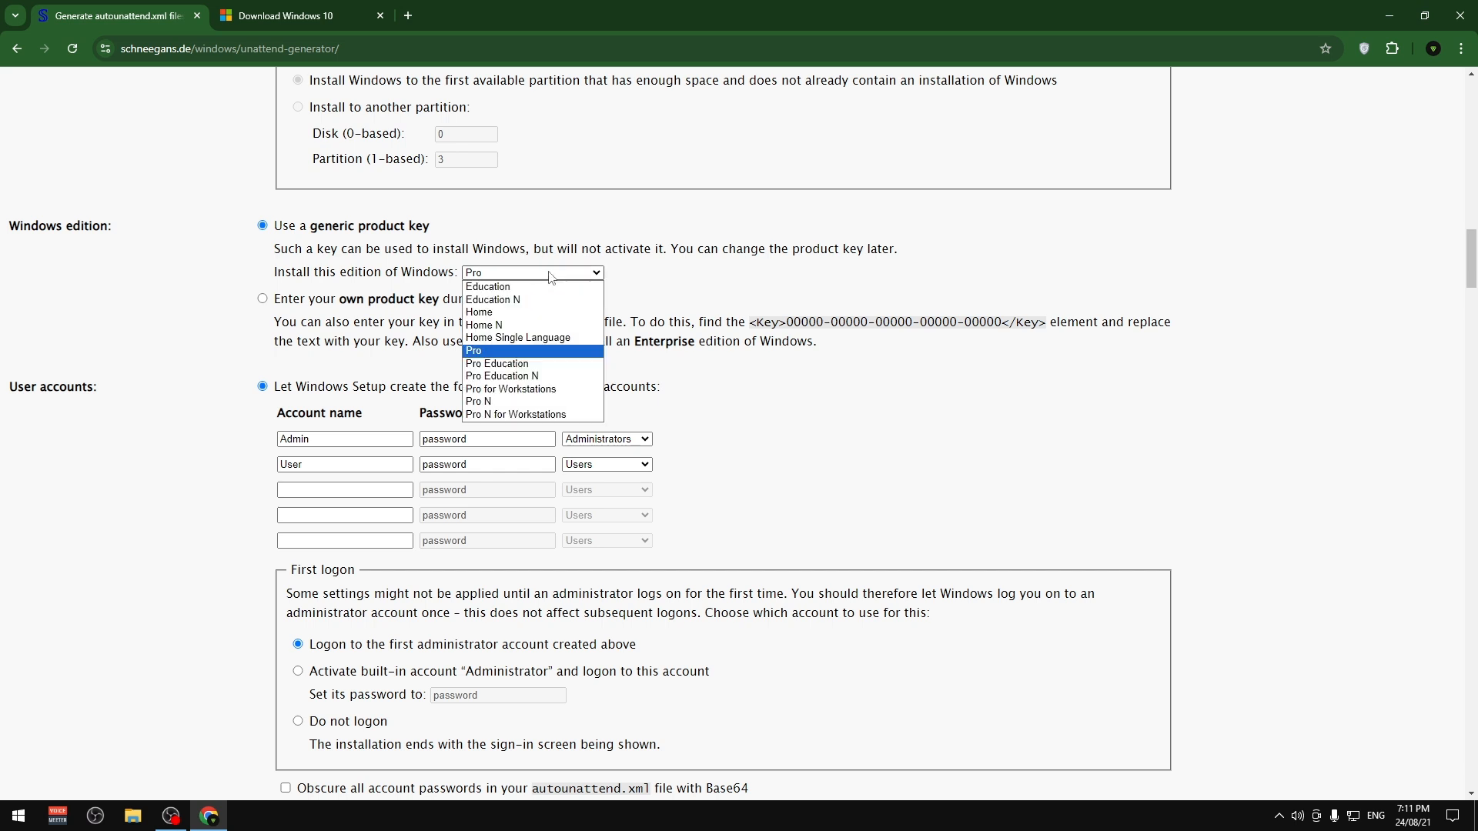
click(499, 353)
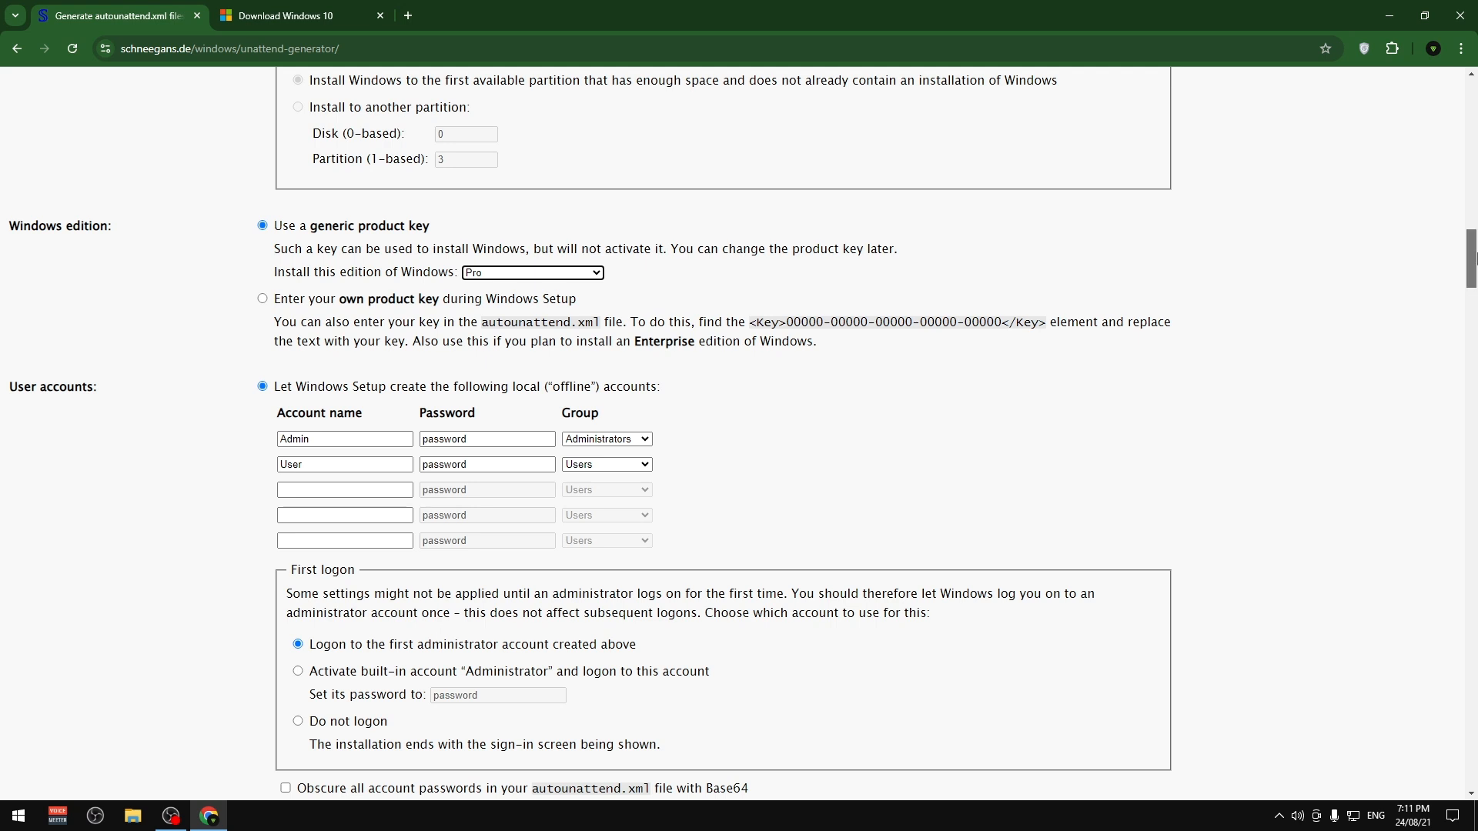
Step: Assign the local Admin account to the Administrators group
drag(1472, 256, 1474, 275)
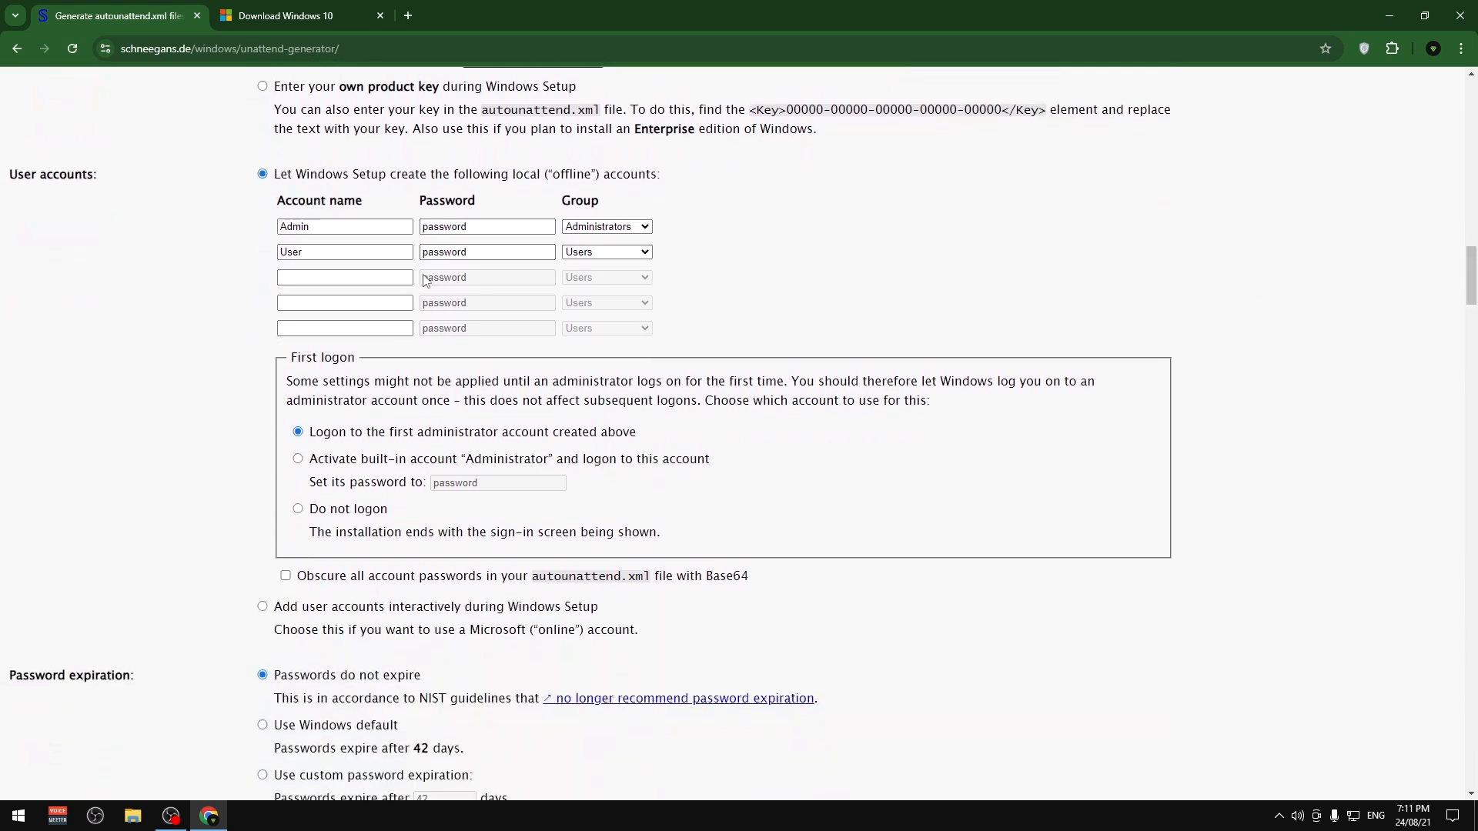
click(614, 227)
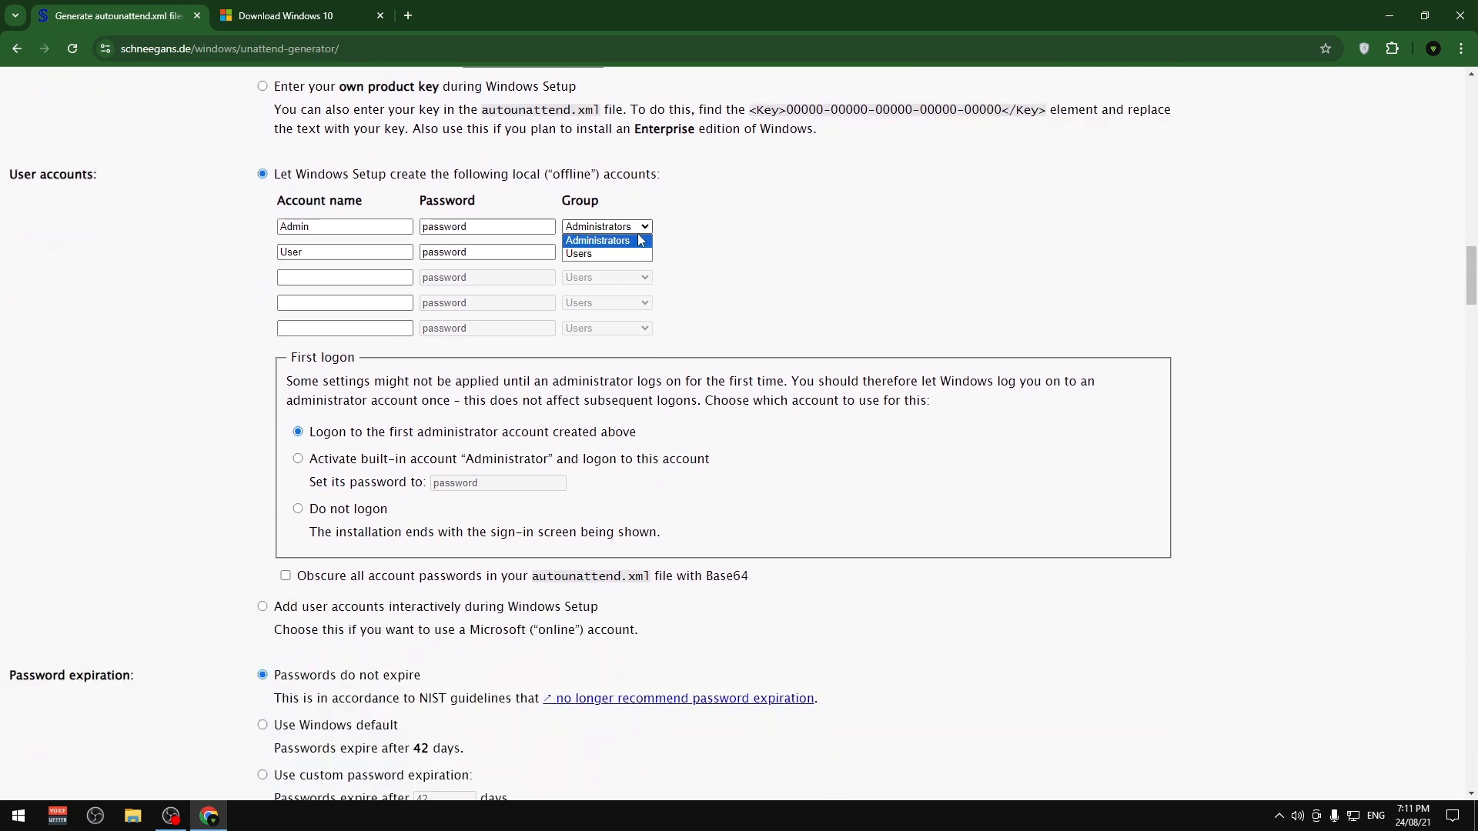
click(639, 243)
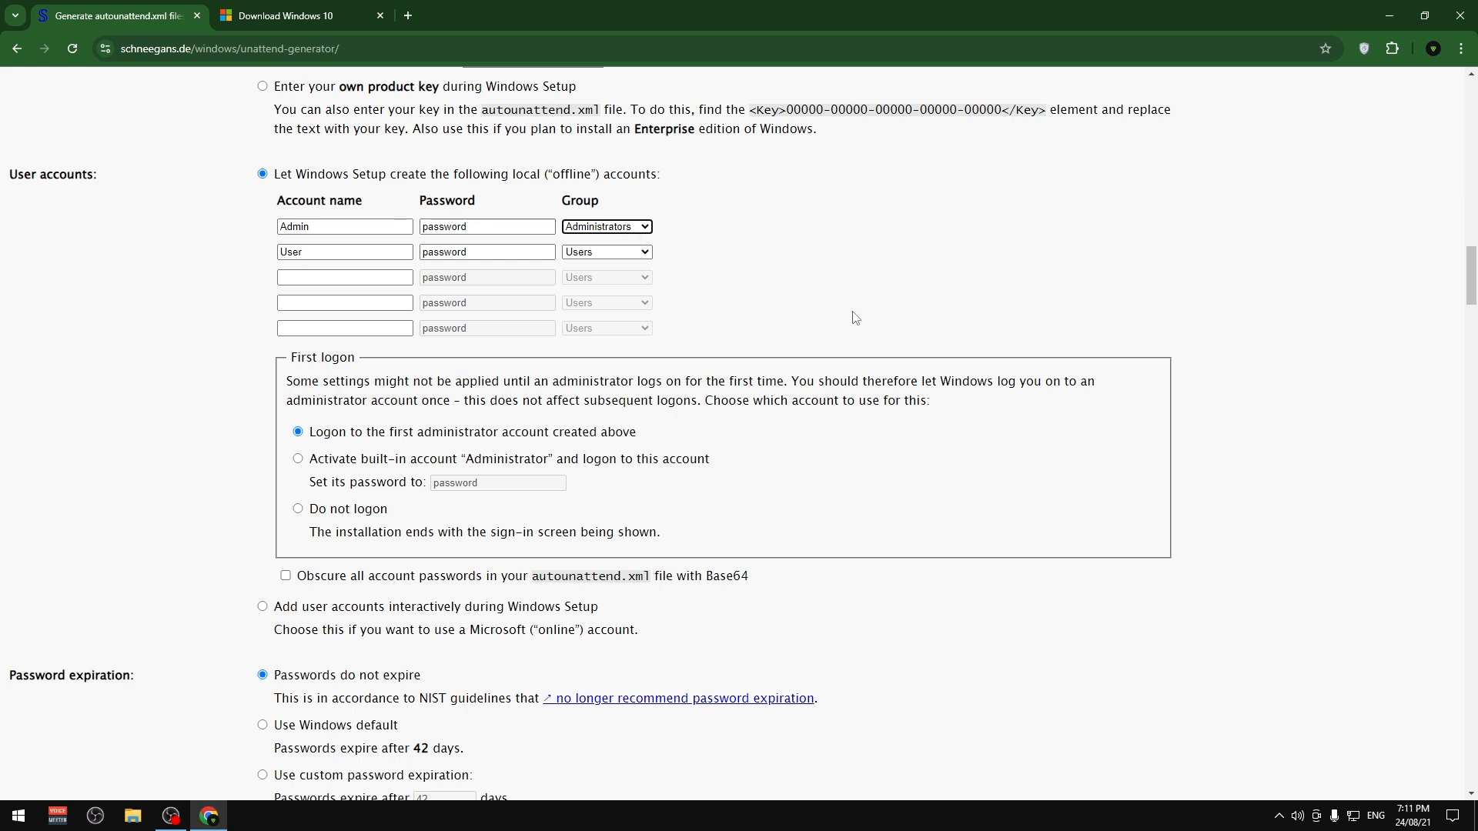
Step: Remove the second local account by clearing its account name, User
key(Tab)
key(Tab)
key(Tab)
key(Tab)
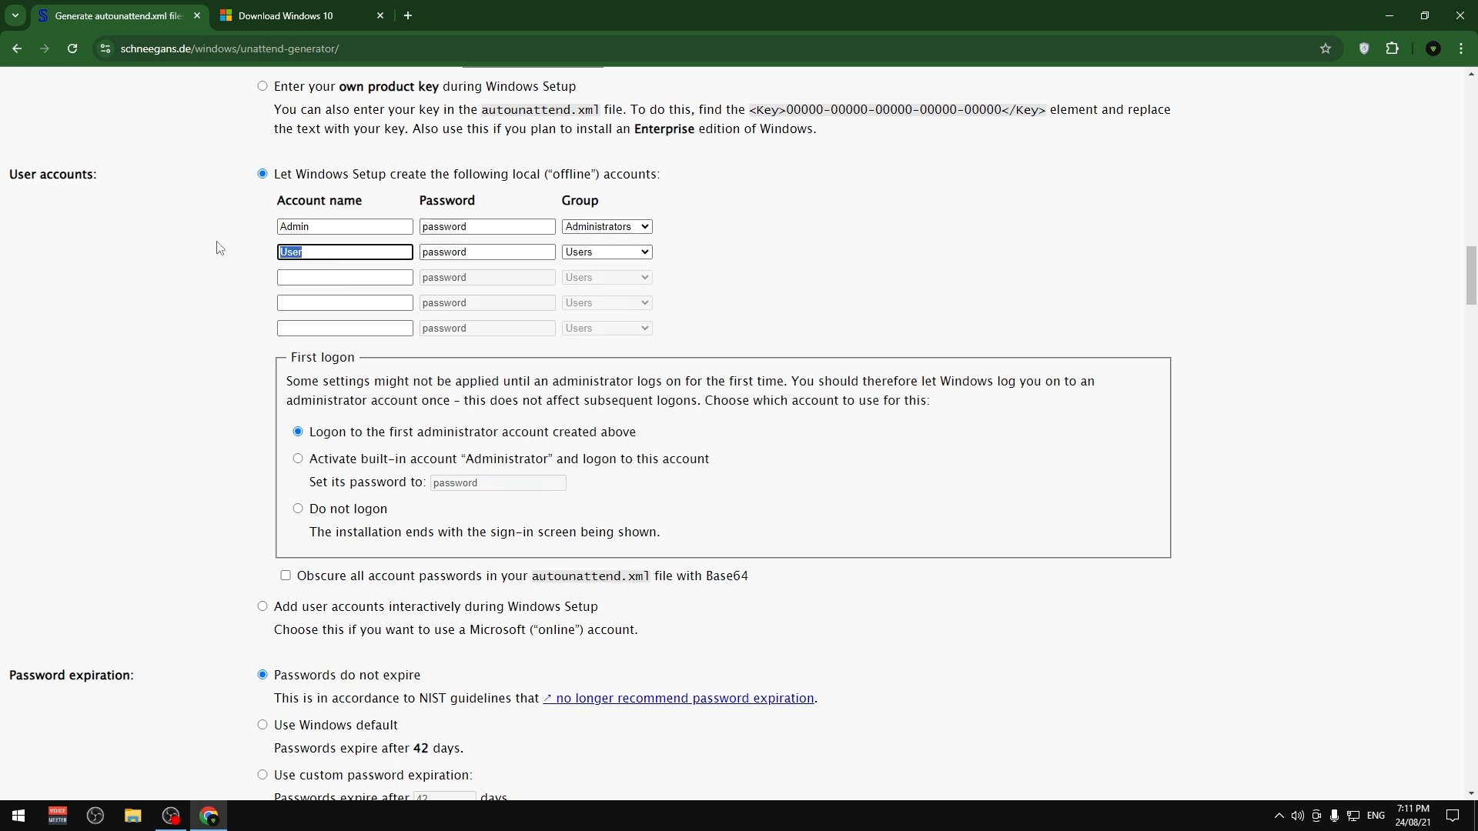
click(325, 258)
key(ctrl+a)
key(BackSpace)
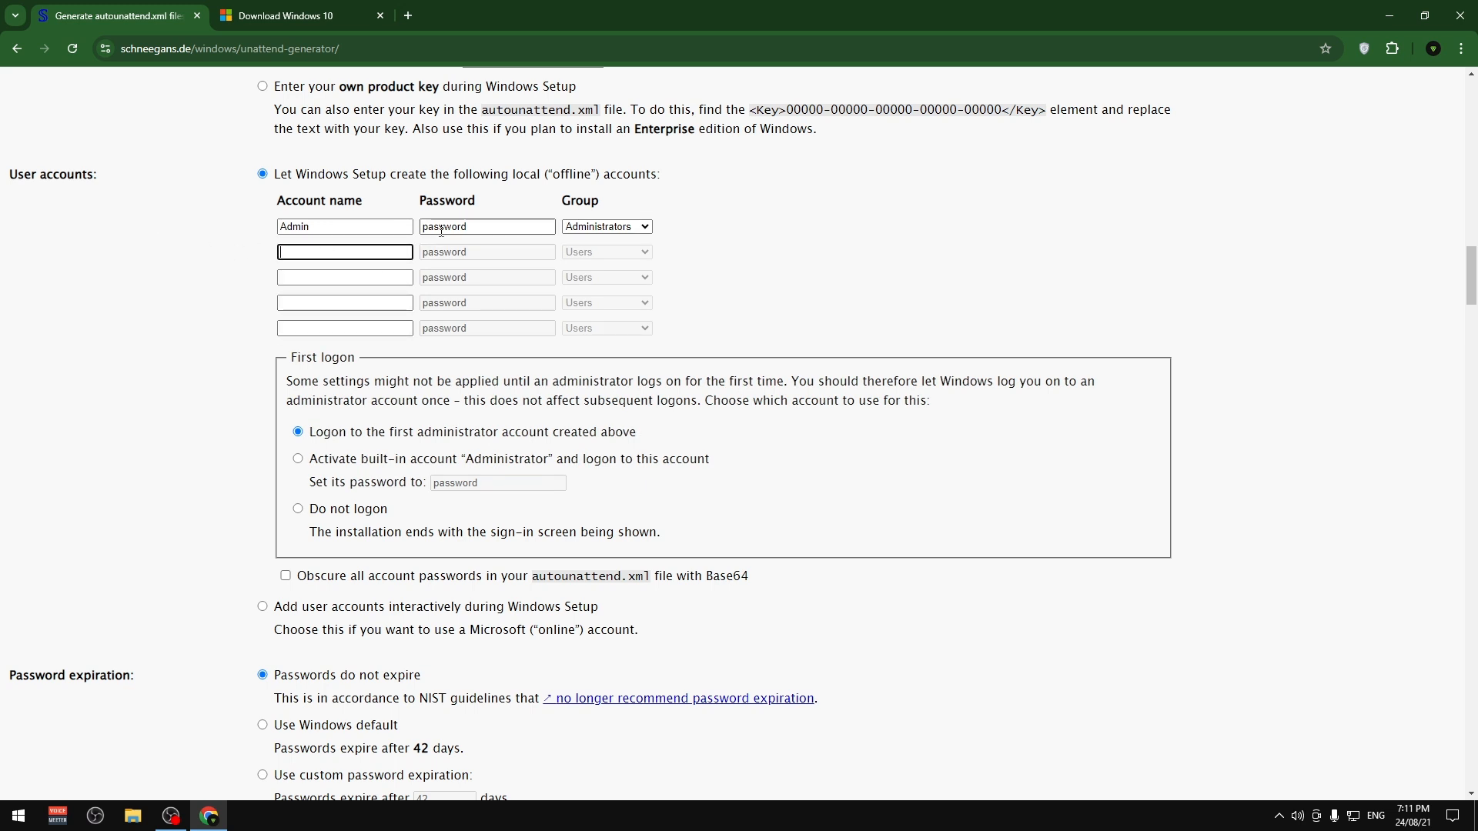
Step: Clear the password of the local Admin account
click(484, 231)
key(ctrl+a)
key(BackSpace)
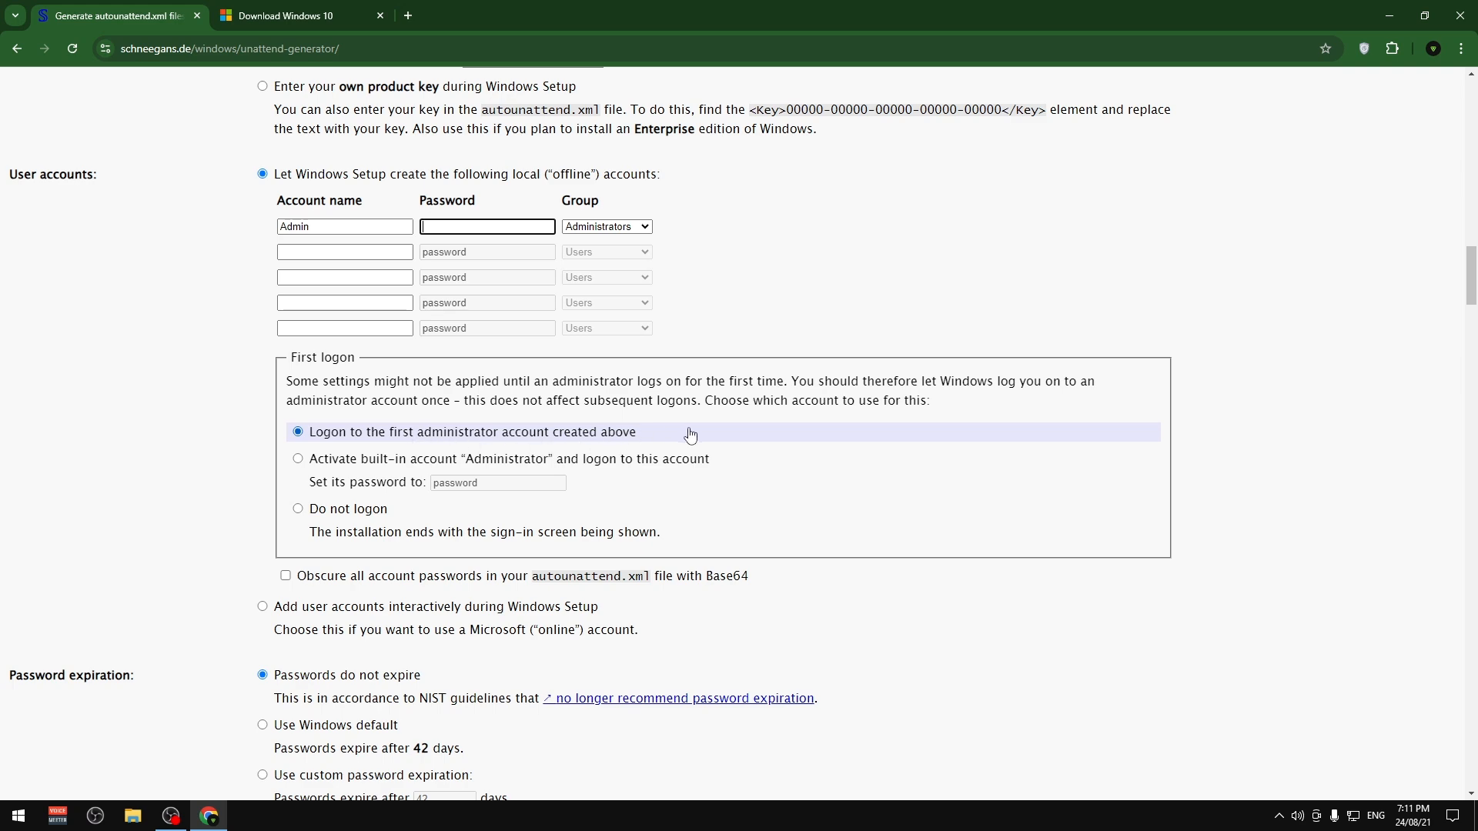
Step: Try the Show all files option for Windows Explorer, and return to the Windows Explorer default setting
scroll(690, 435, down, 5)
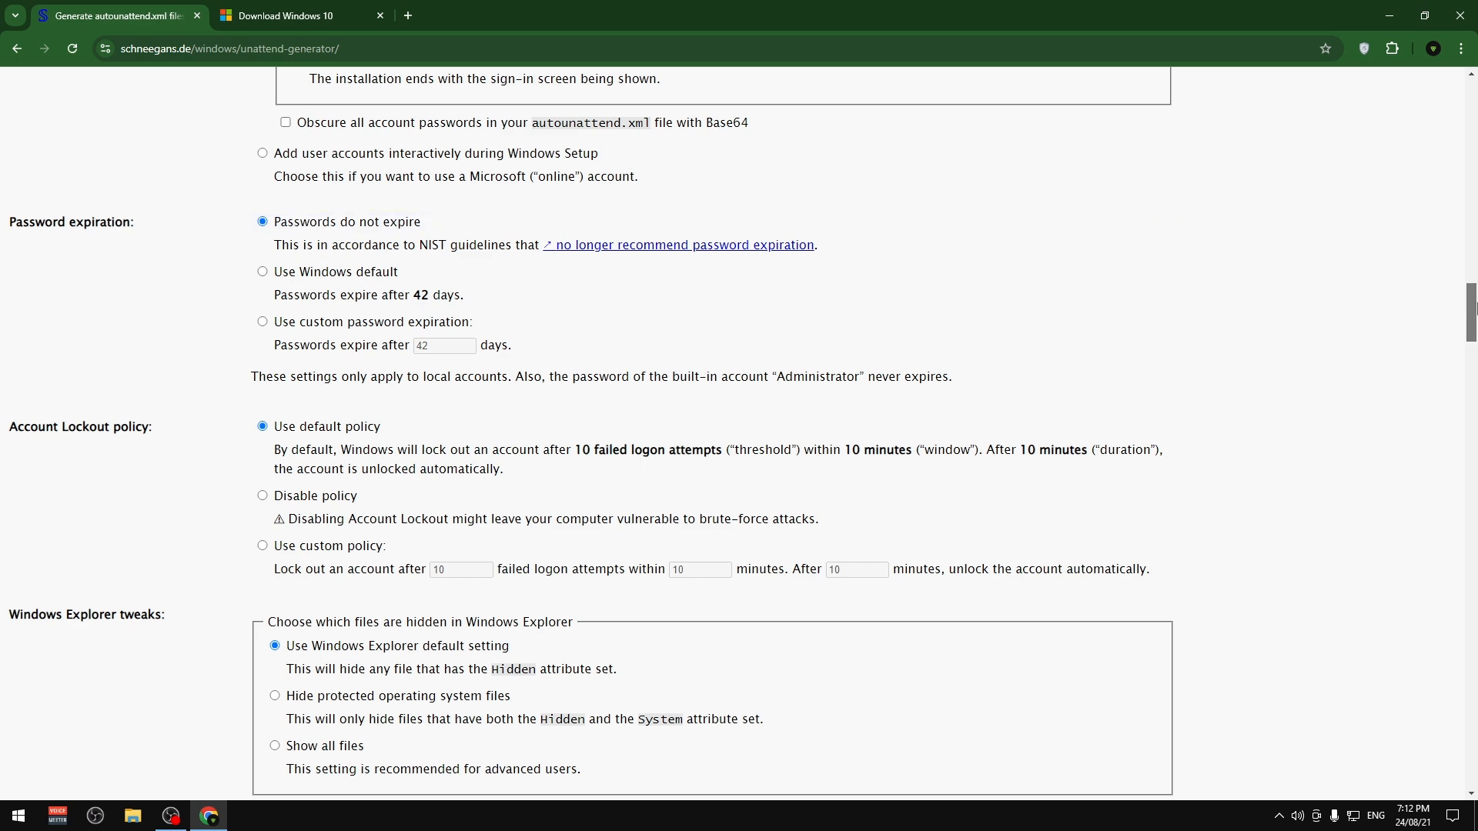
scroll(1471, 319, down, 2)
scroll(1472, 319, up, 2)
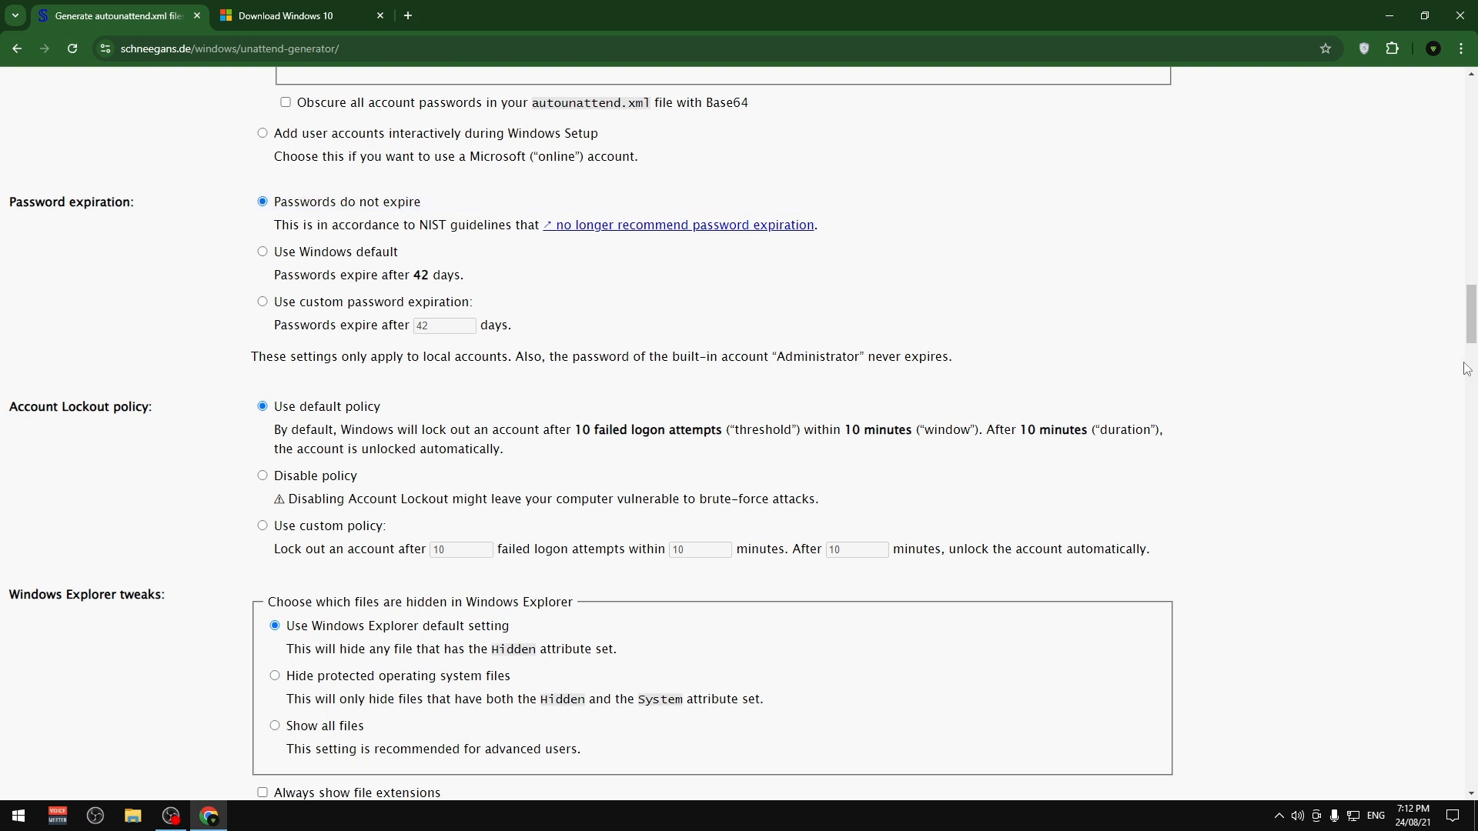
scroll(1458, 311, down, 1)
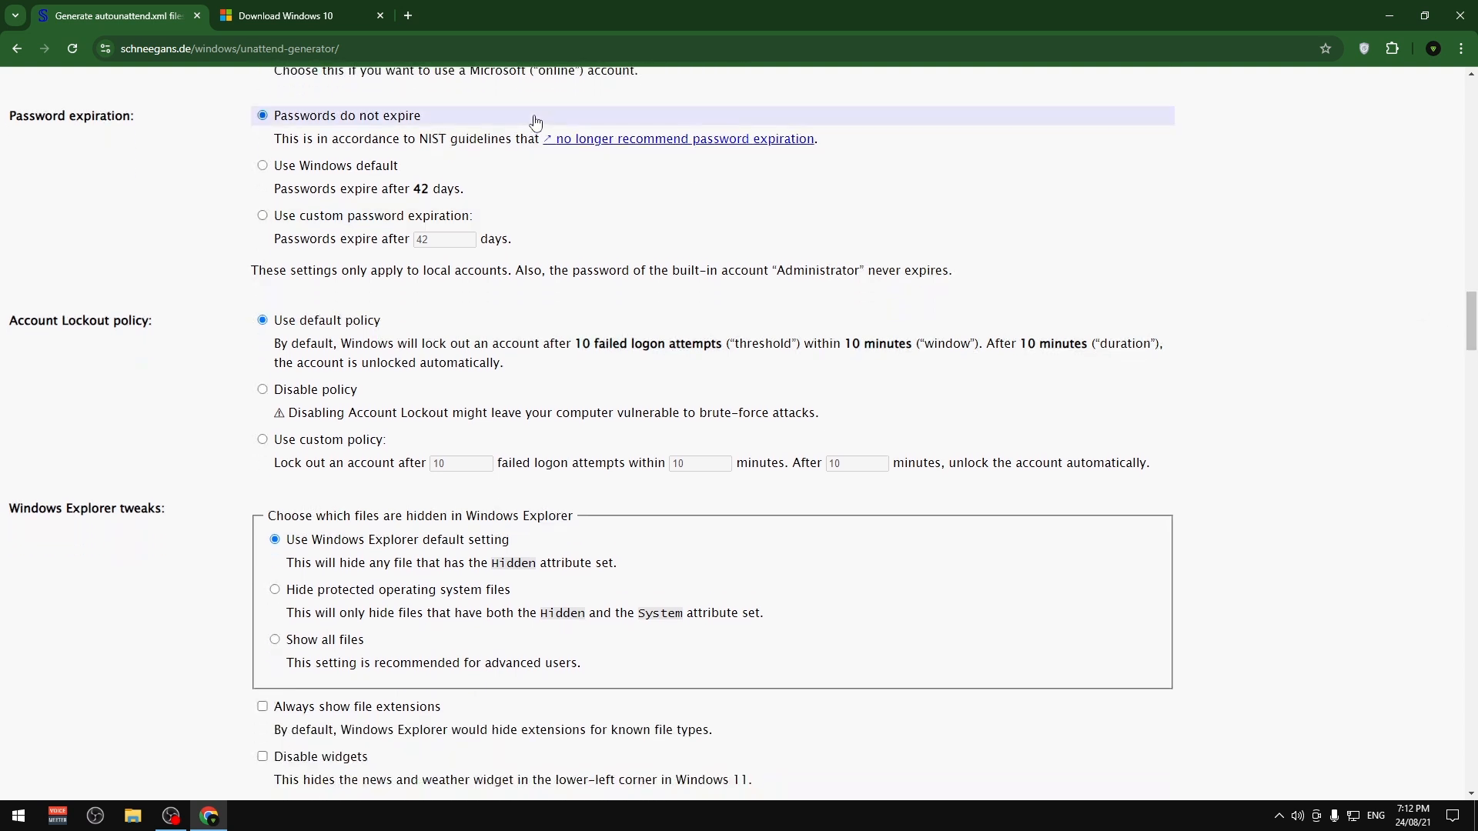
scroll(1470, 319, down, 1)
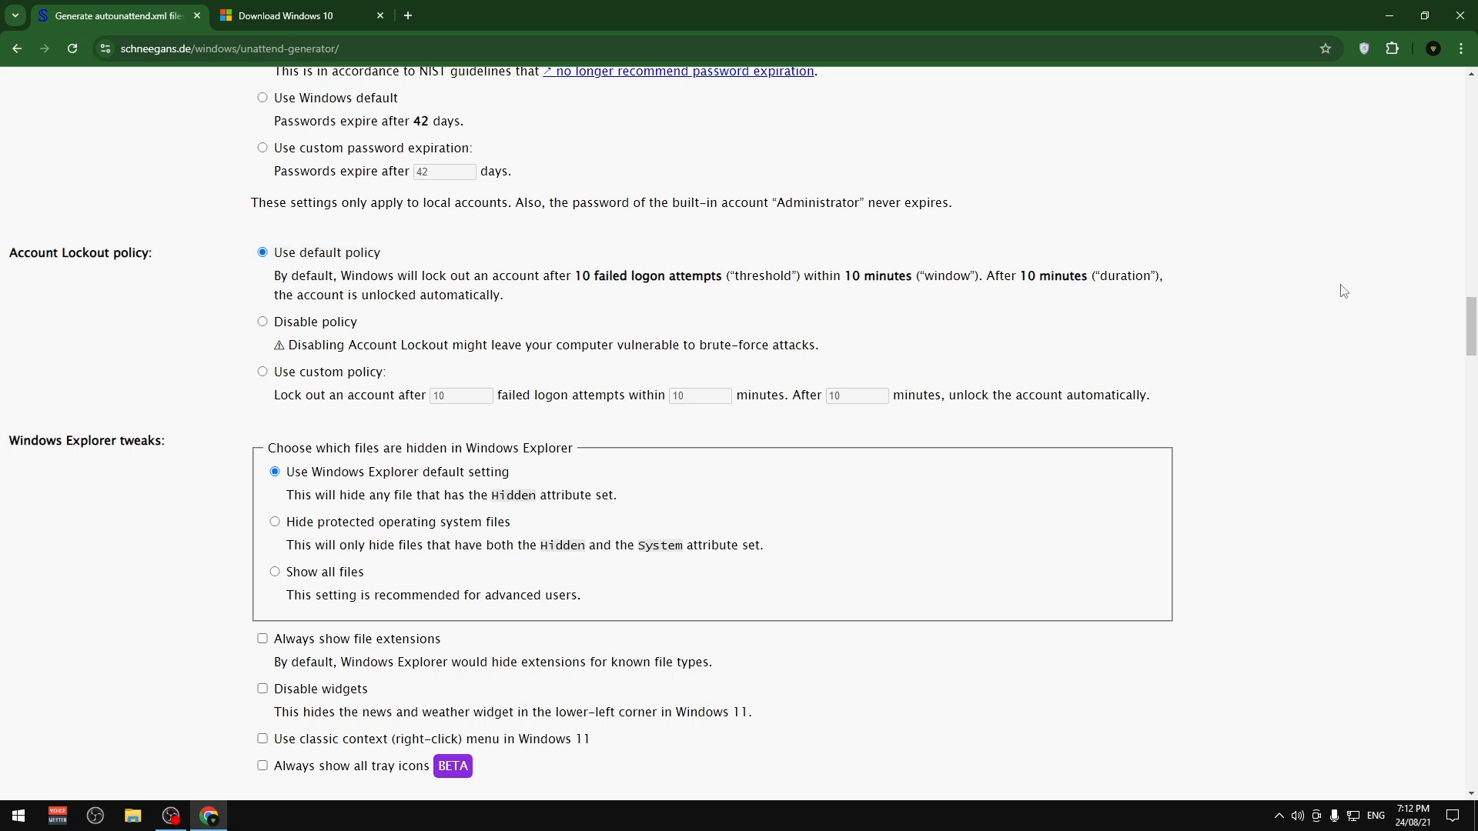
drag(1472, 310, 1471, 329)
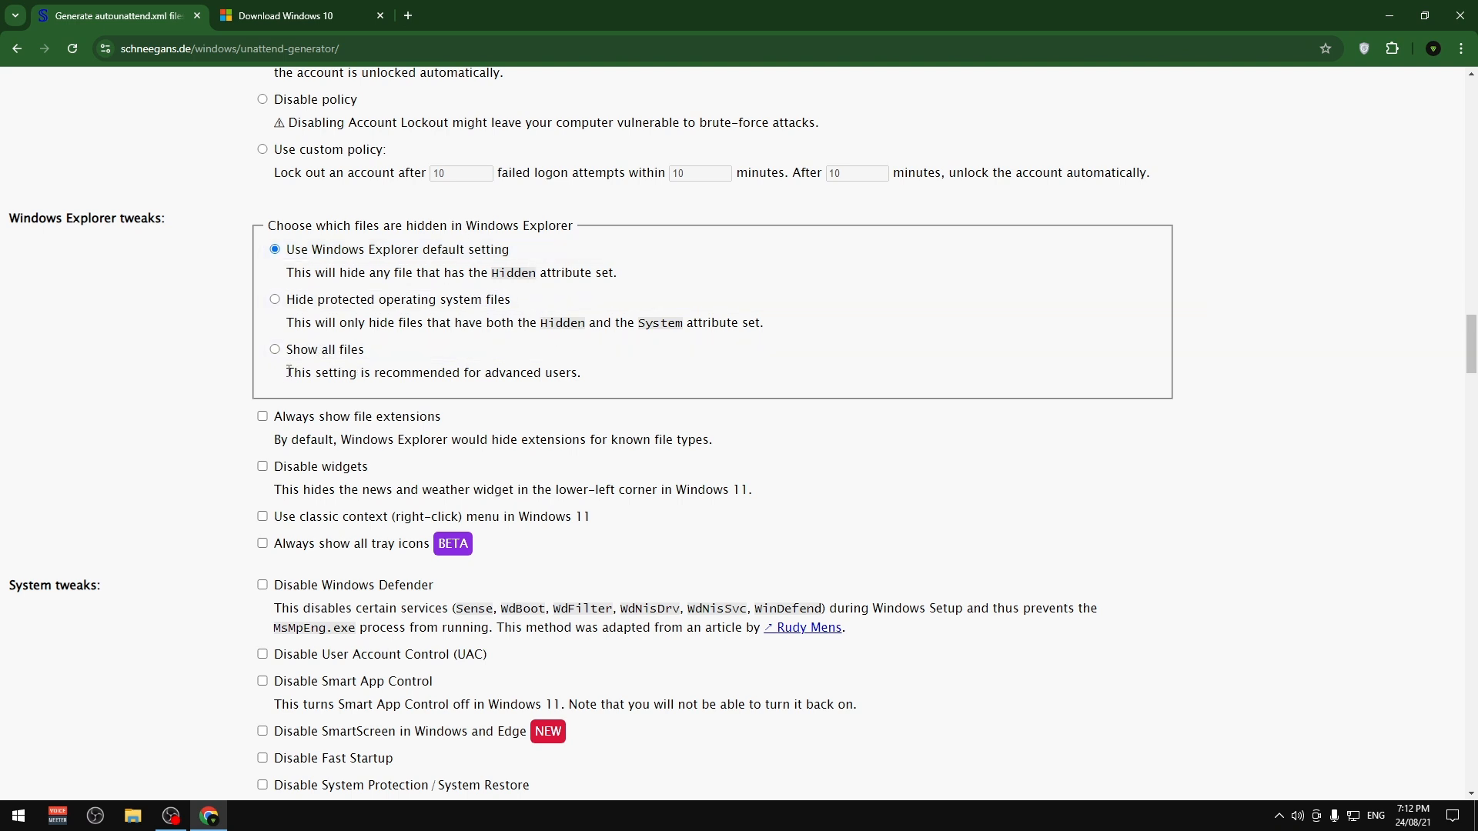
drag(288, 372, 620, 375)
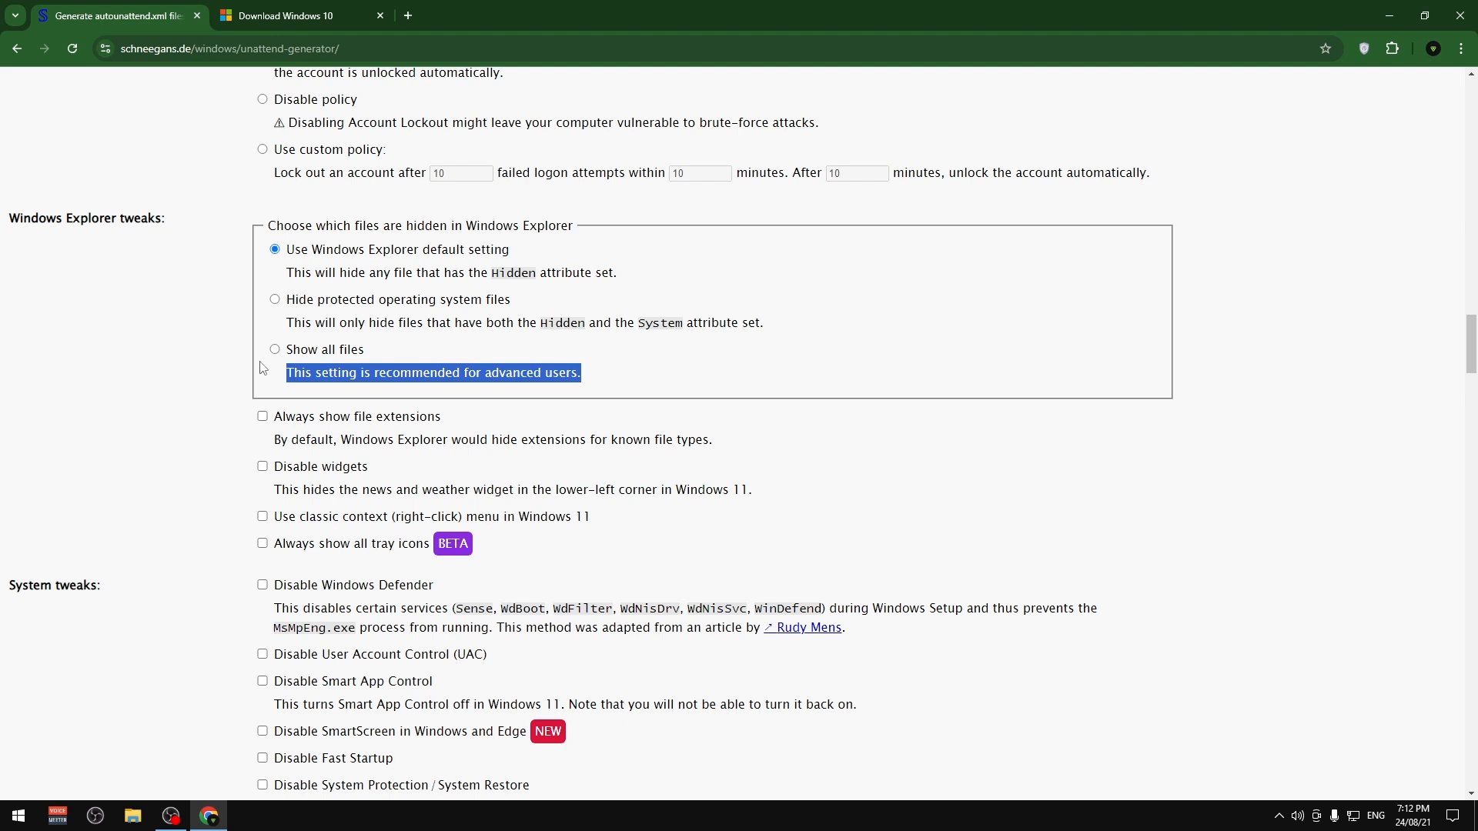
click(311, 353)
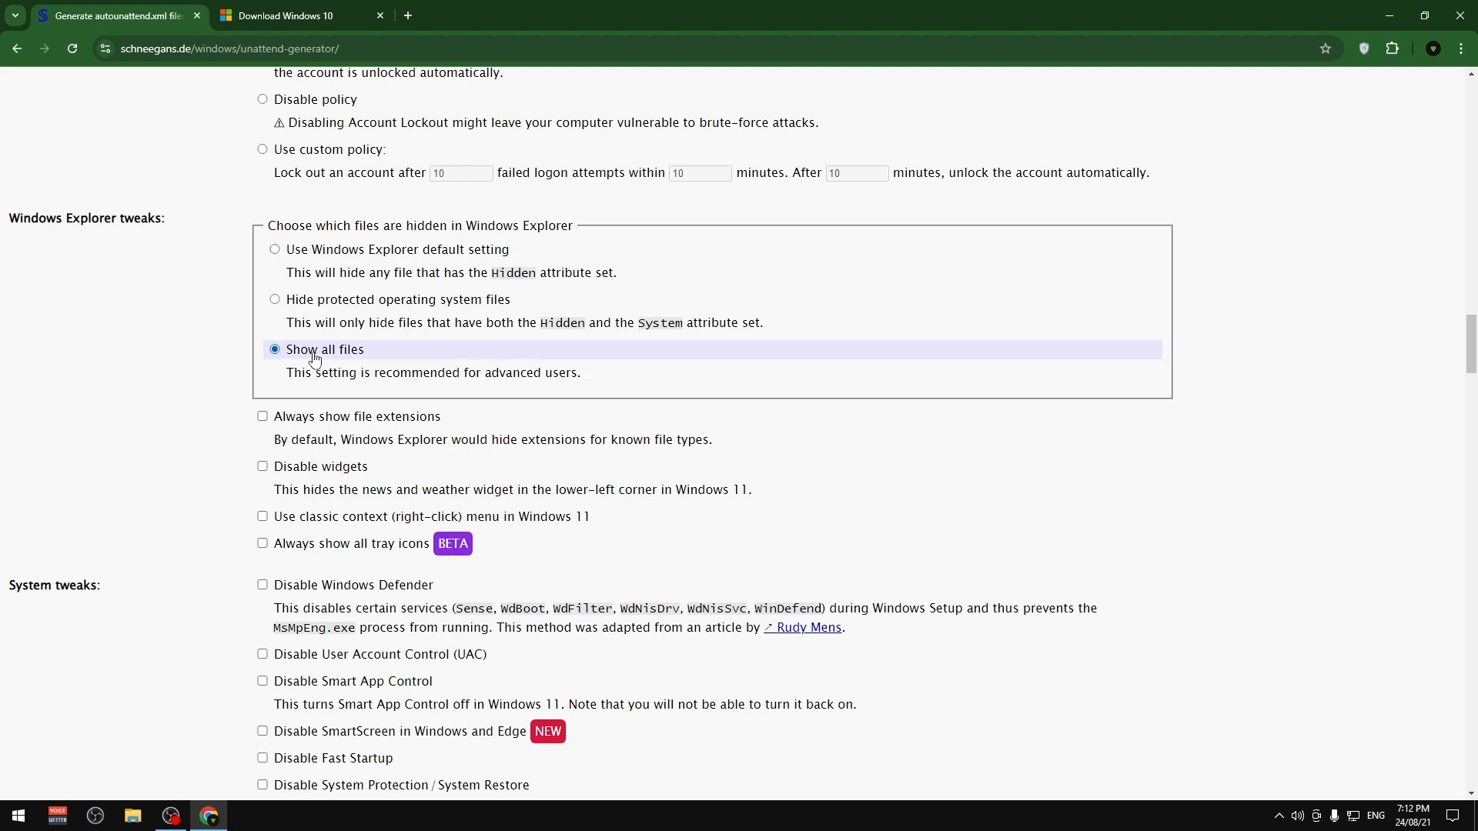
click(368, 252)
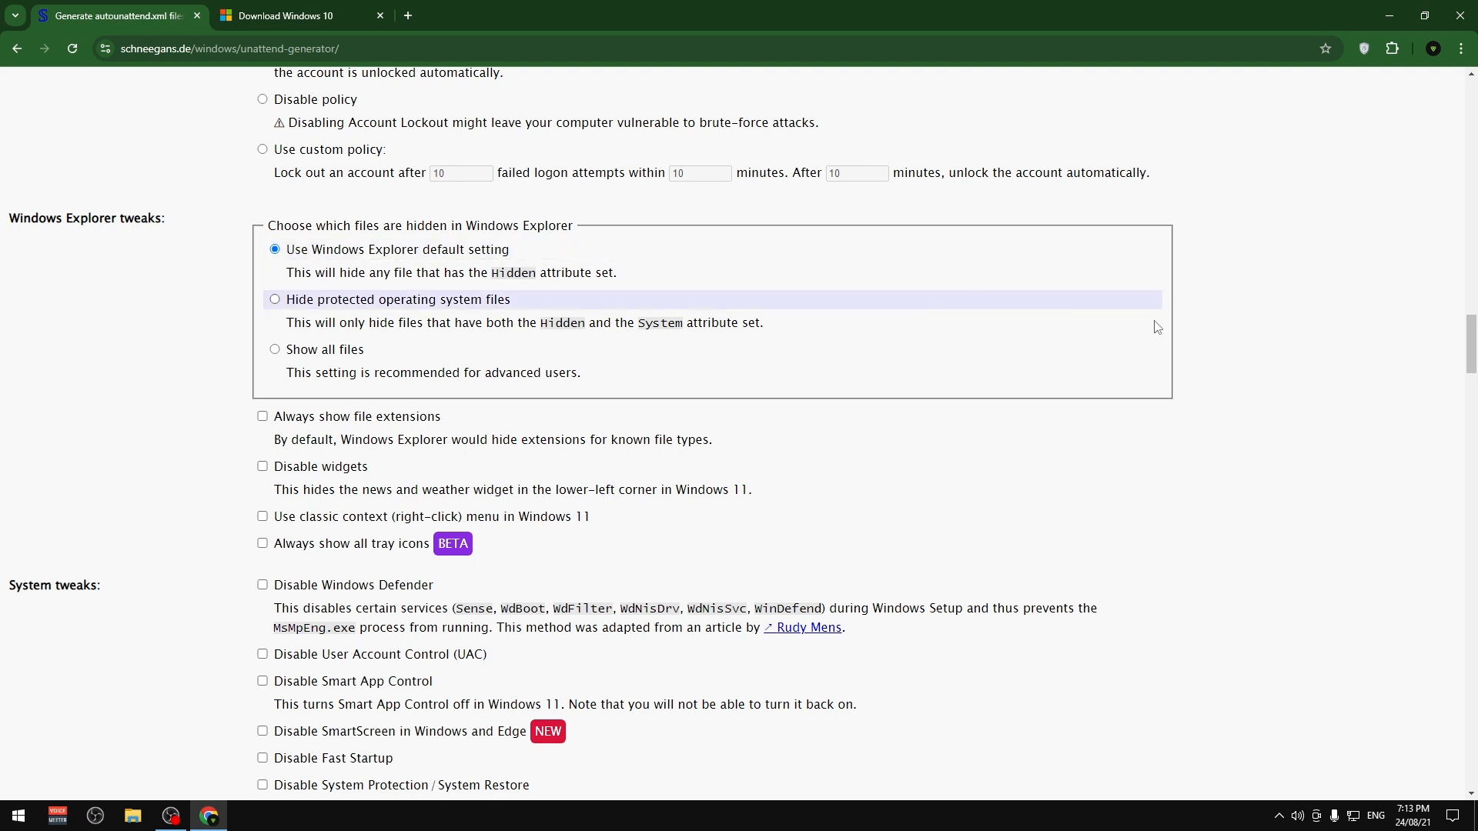
Step: Turn on the Disable widgets option in the Windows Explorer tweaks
drag(1476, 339, 1476, 354)
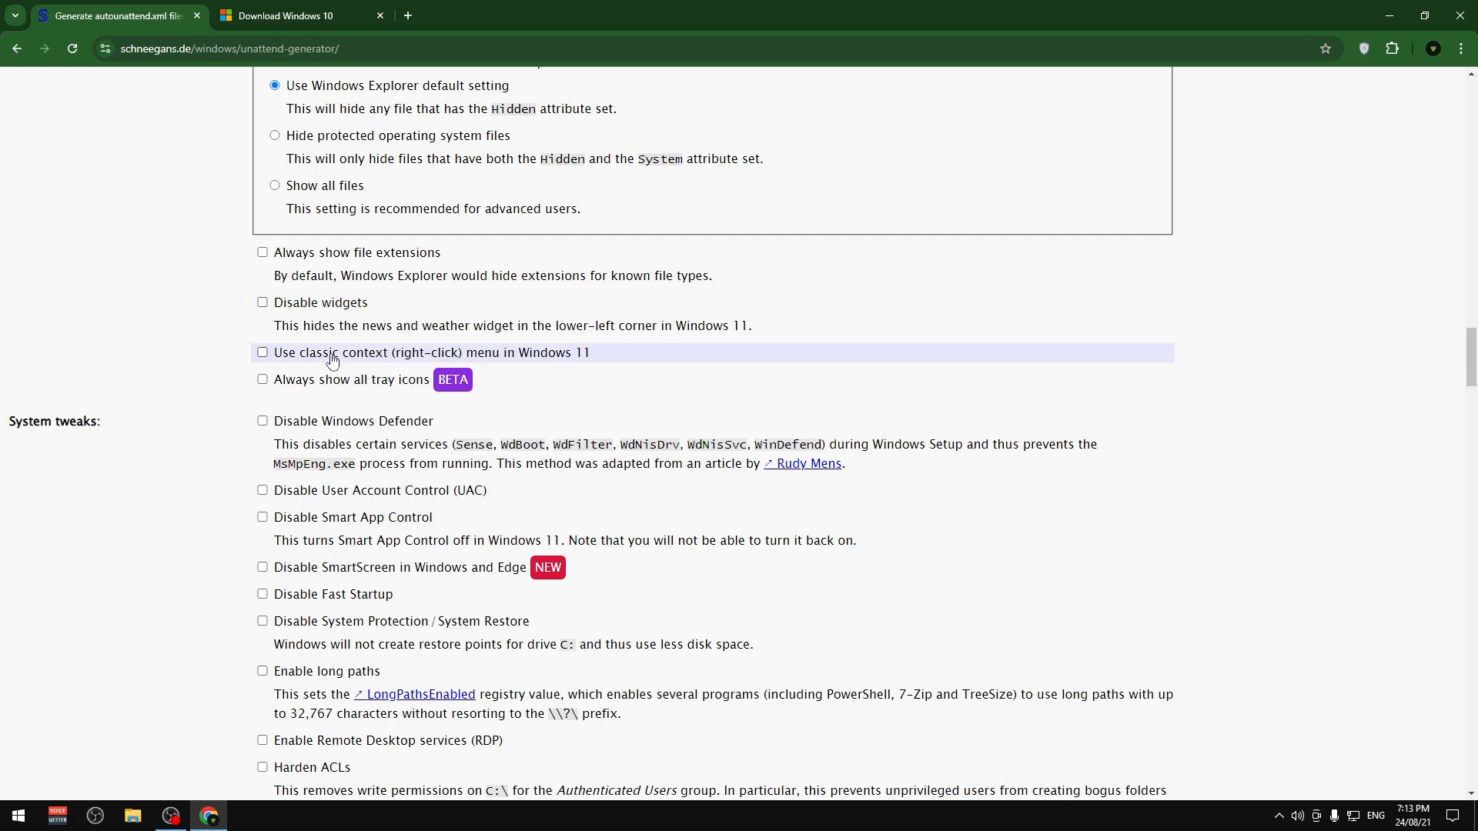
click(263, 303)
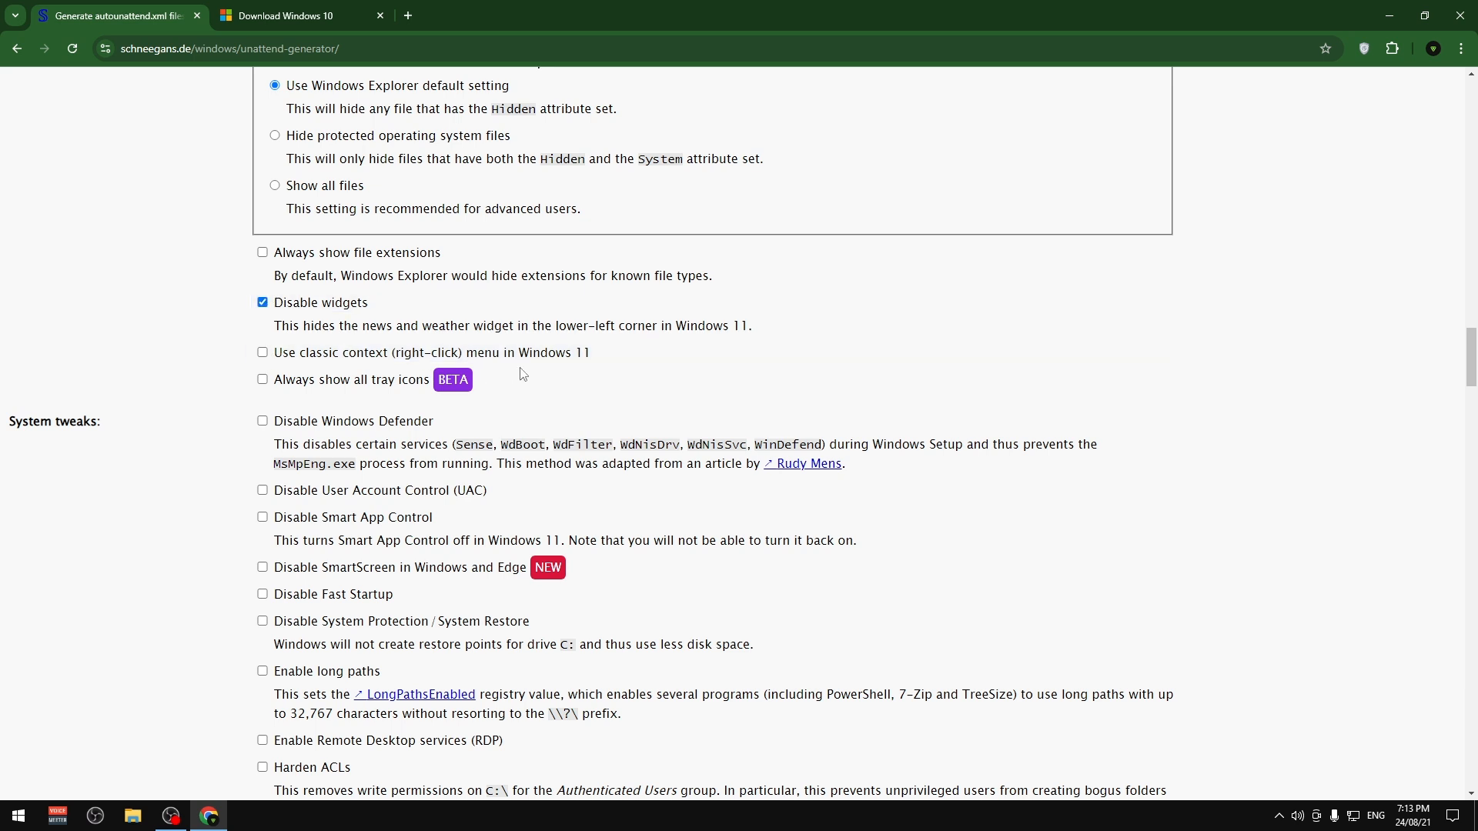
drag(264, 331, 832, 326)
click(671, 331)
click(860, 316)
Step: Turn on the Prevent device encryption option in the system tweaks
scroll(1444, 344, down, 2)
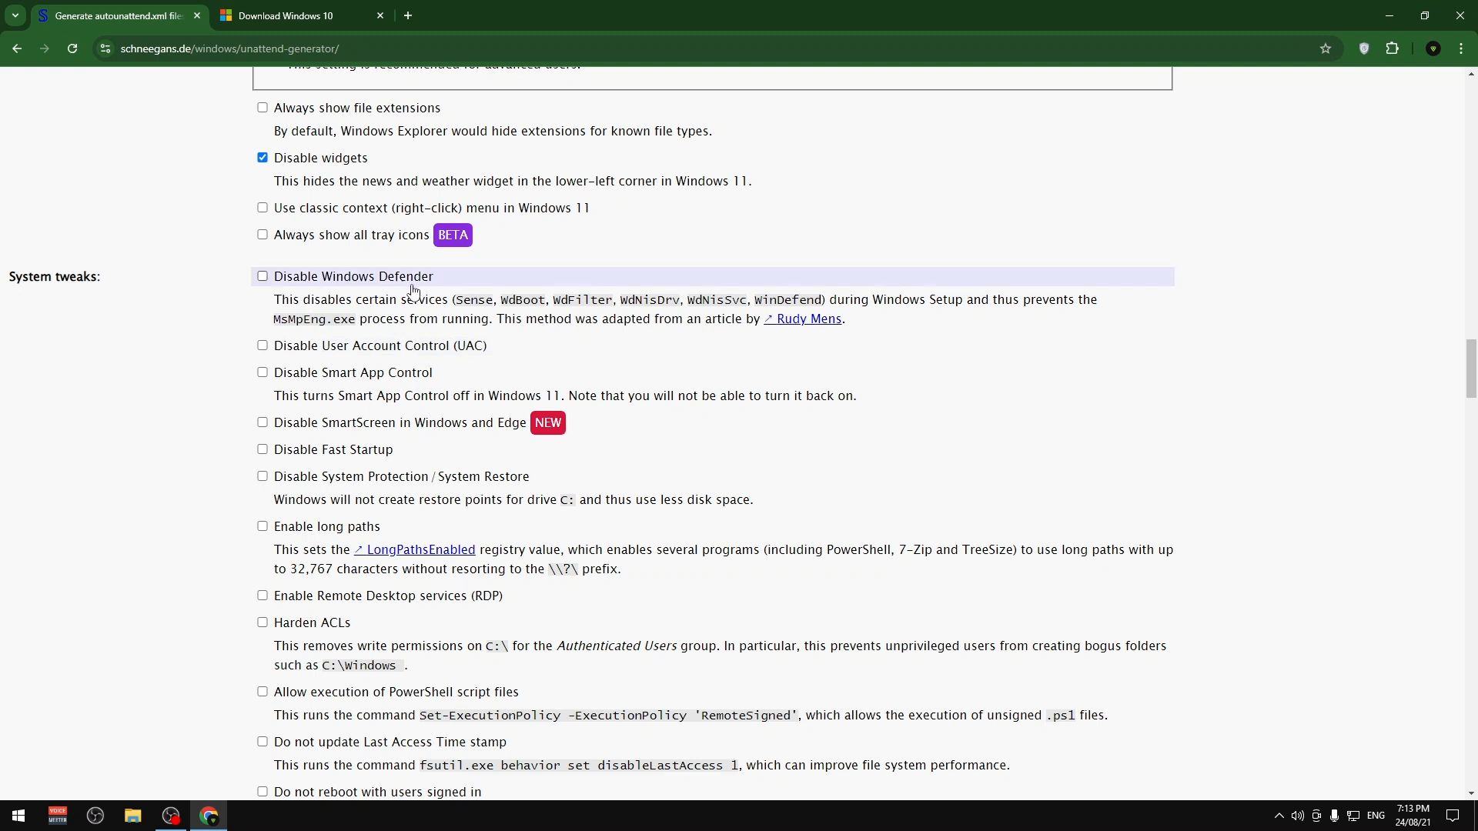
drag(274, 299, 1123, 317)
click(1123, 317)
scroll(264, 284, down, 3)
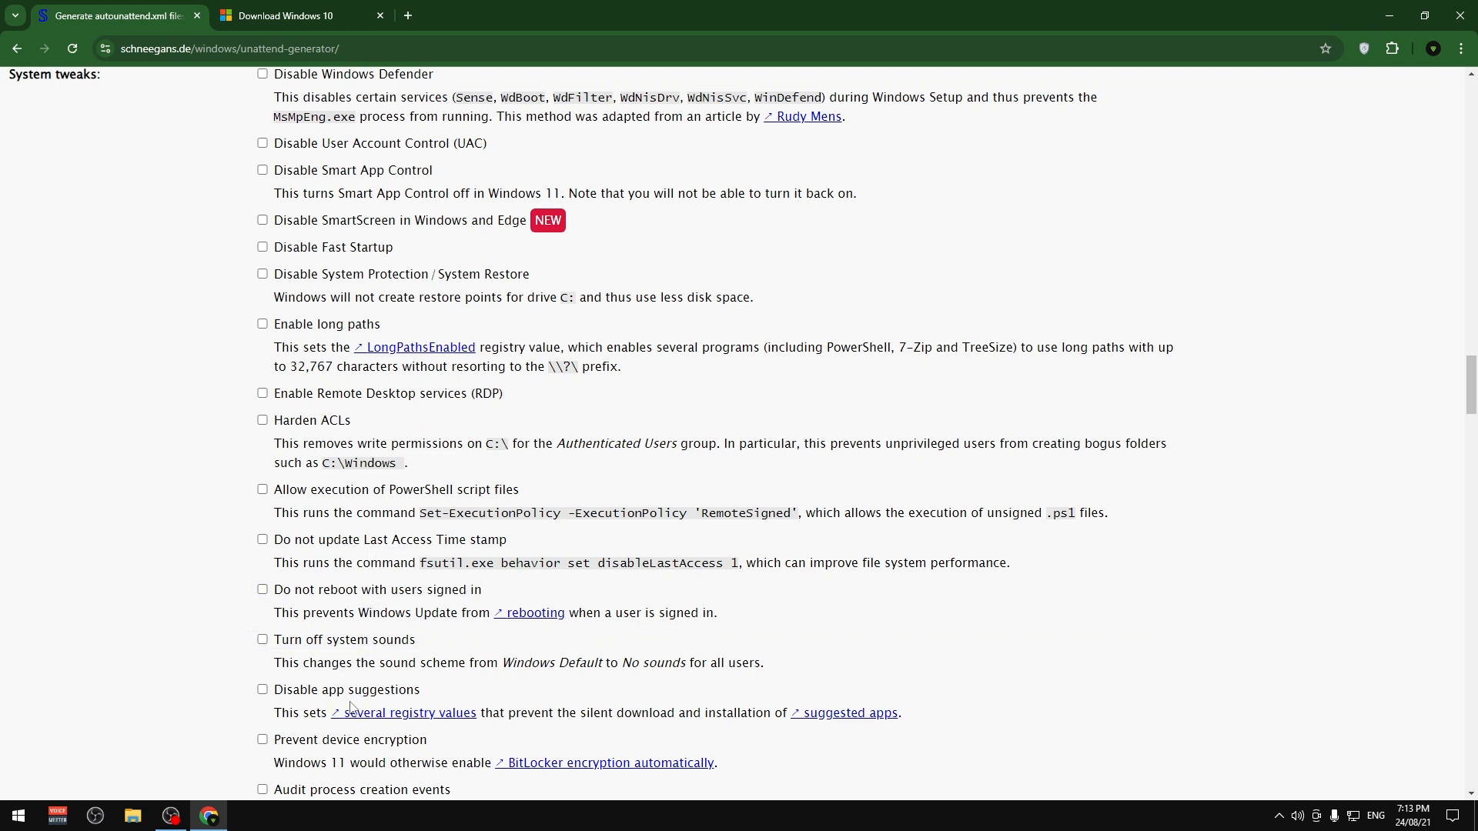
scroll(1471, 373, down, 3)
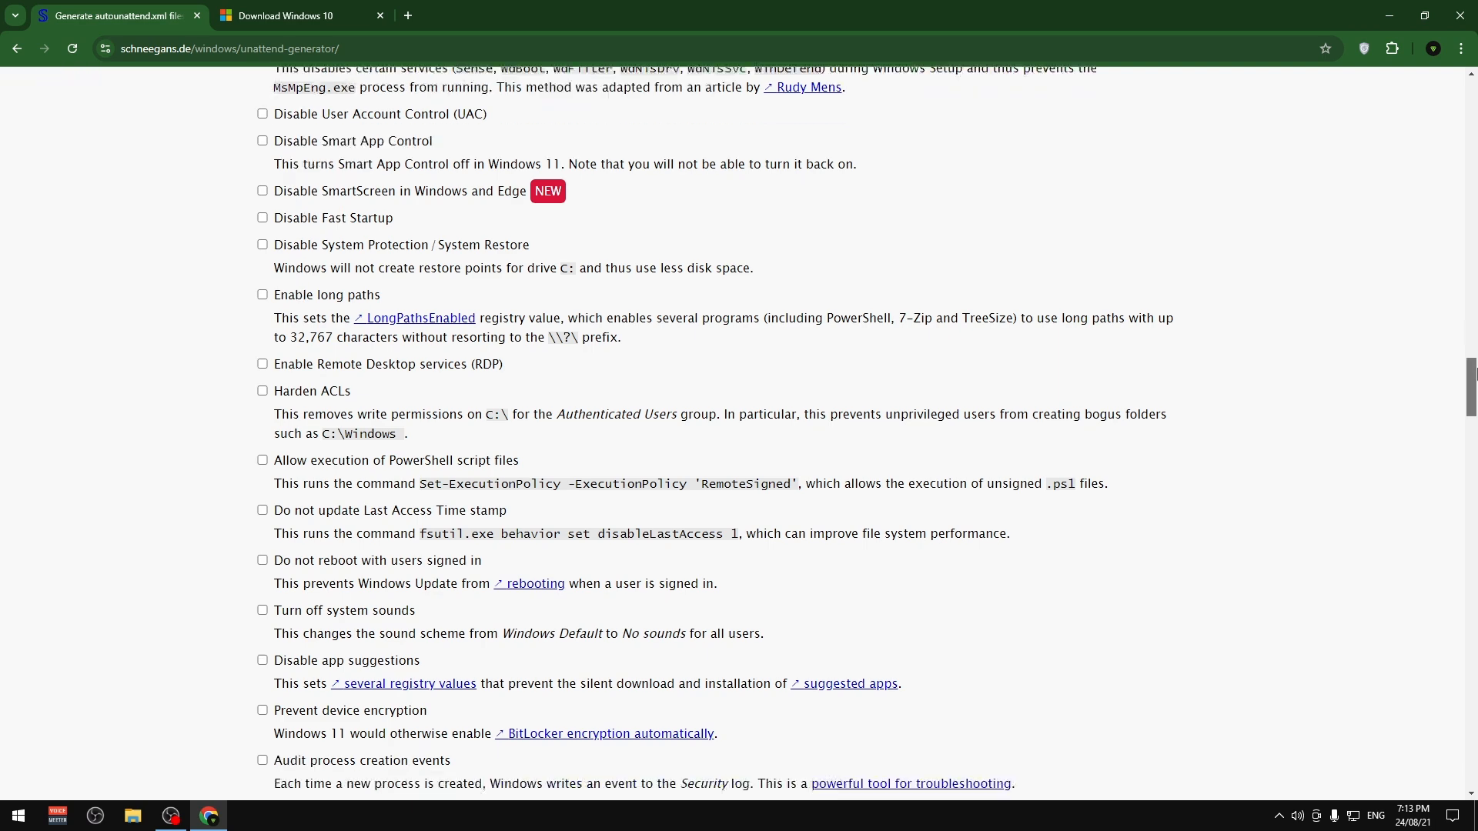
drag(1472, 373, 1472, 401)
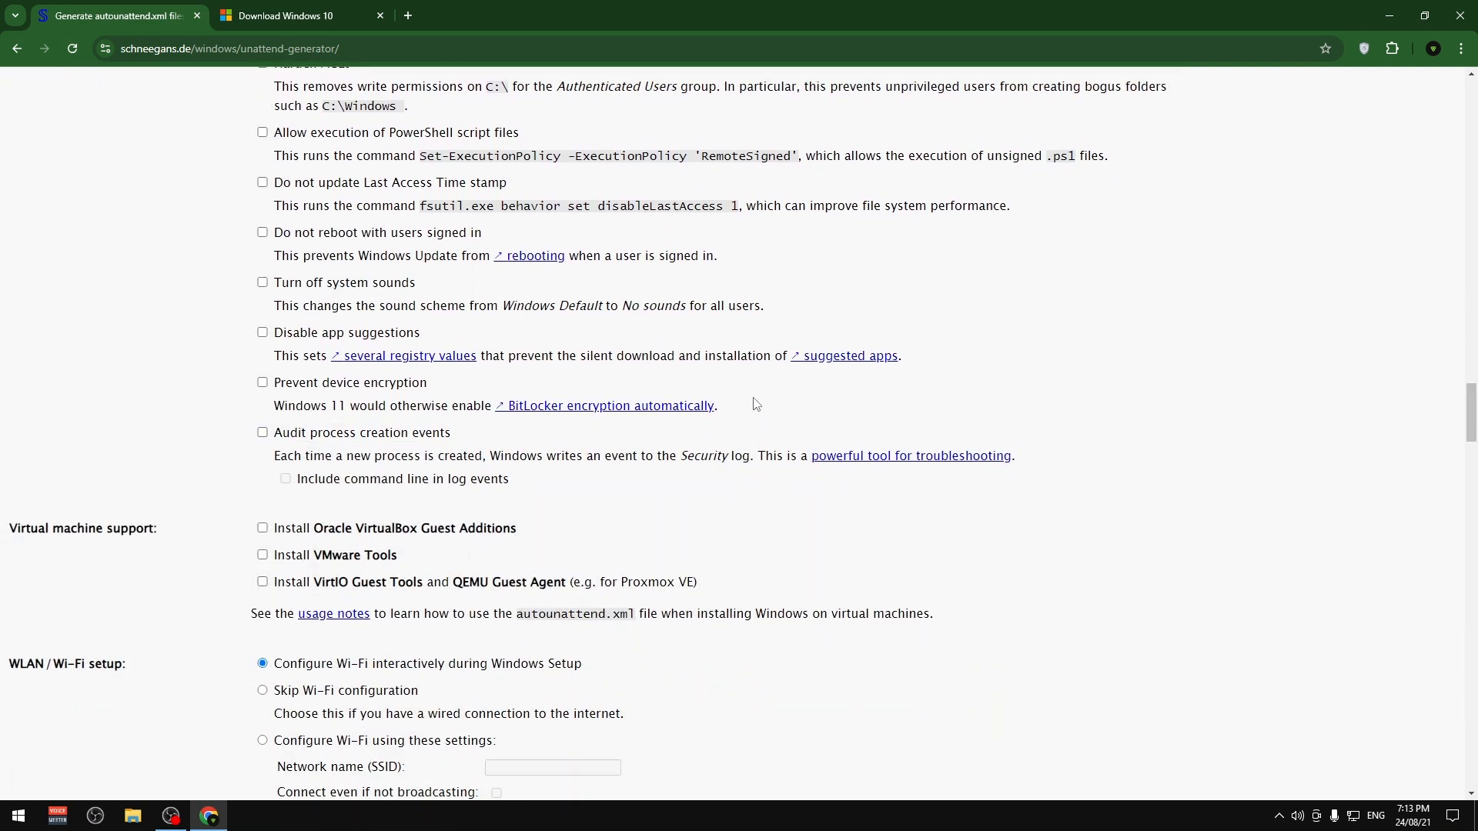
click(263, 384)
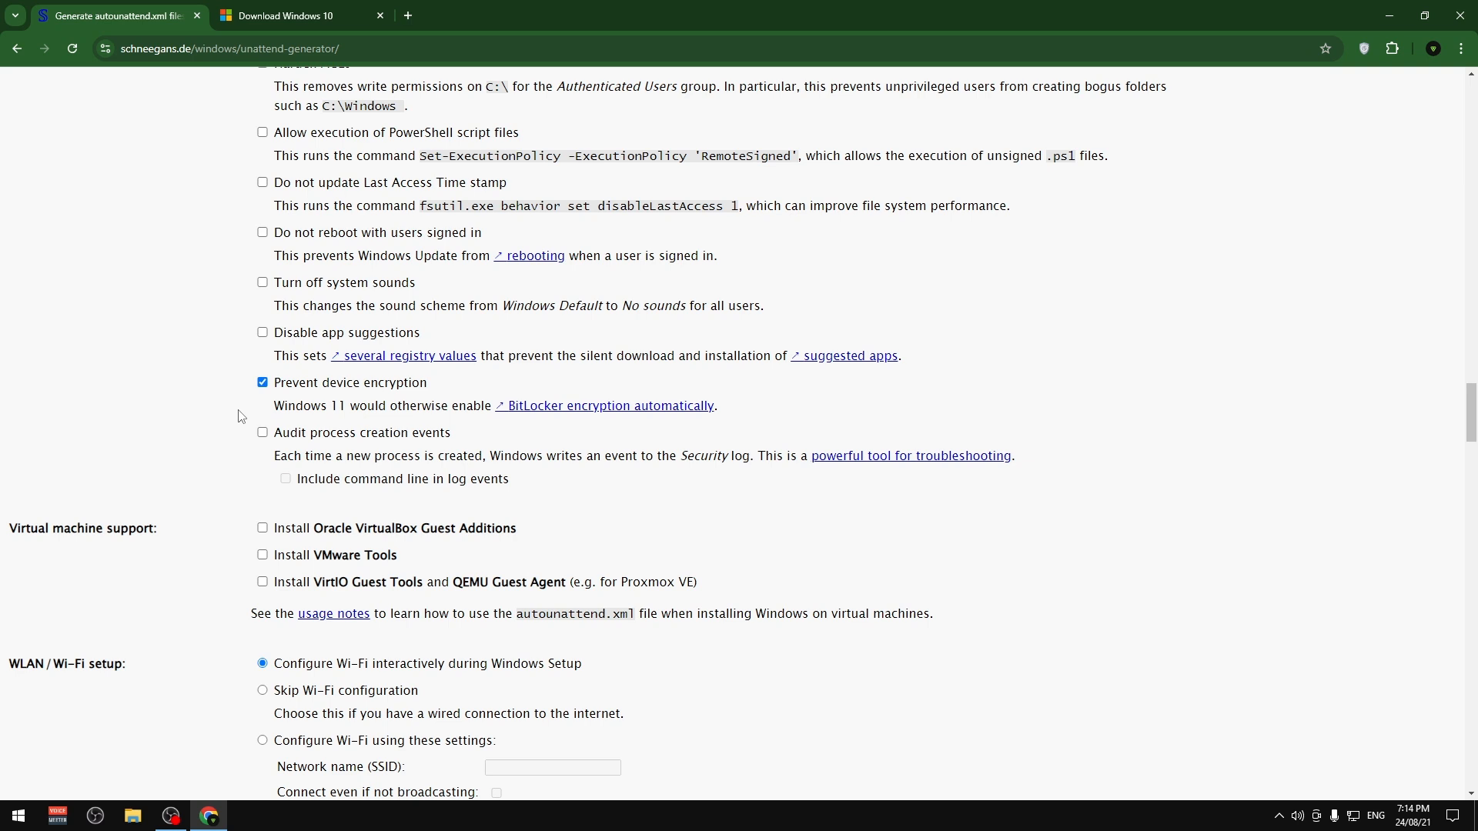
drag(284, 406, 419, 432)
click(396, 381)
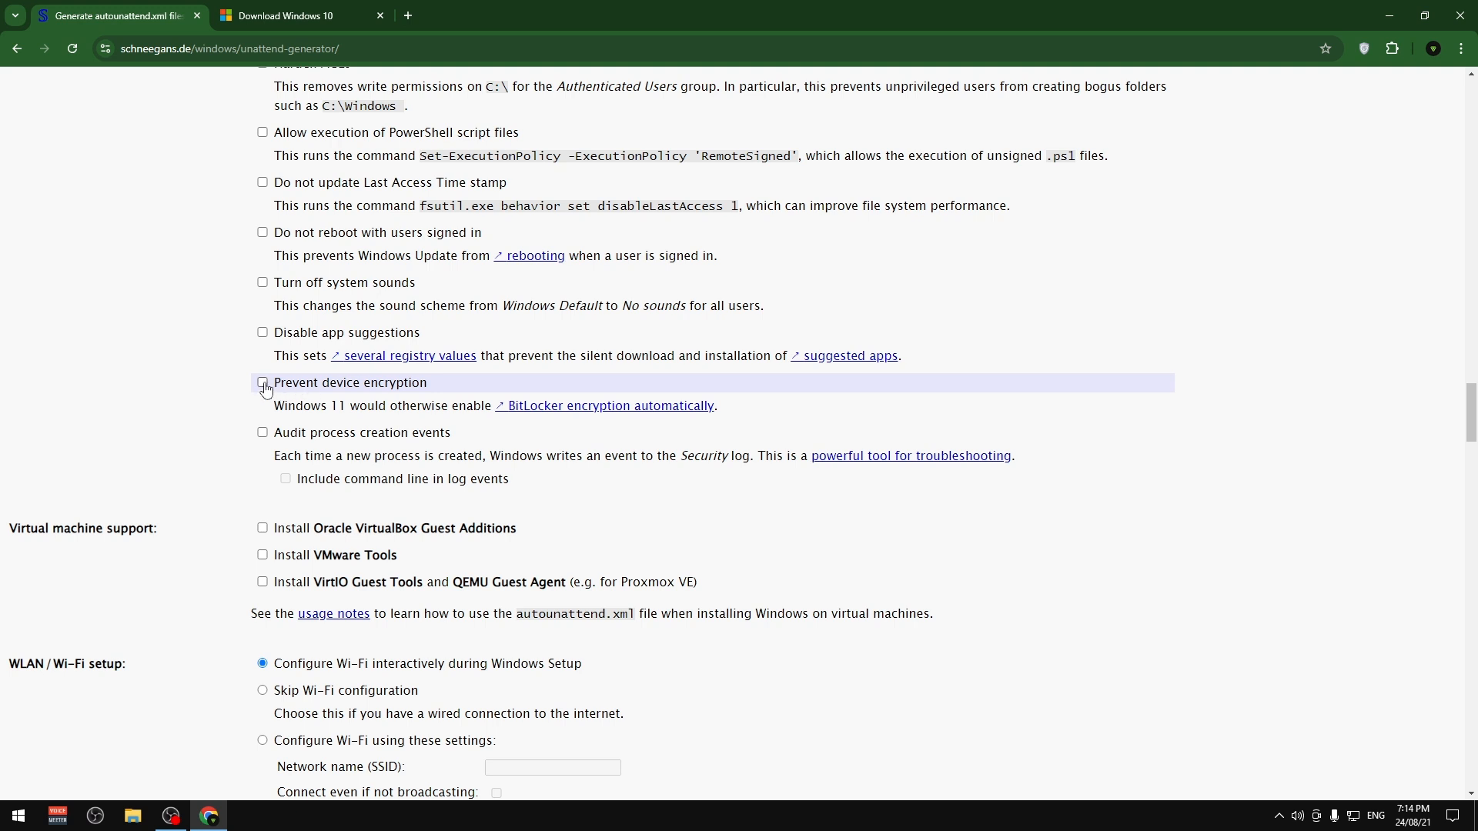
click(263, 384)
drag(285, 406, 494, 408)
click(409, 405)
click(382, 410)
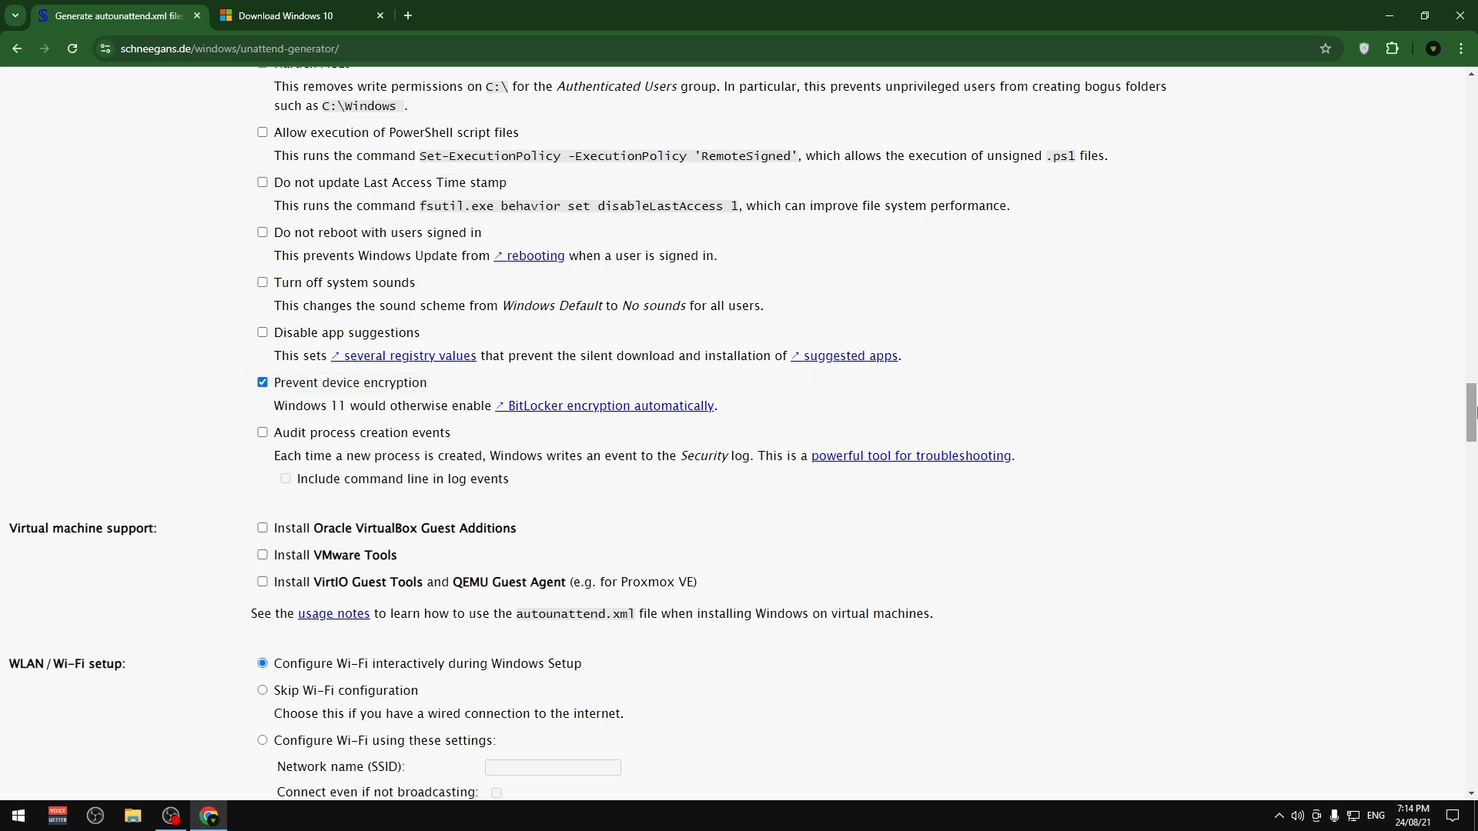
Step: Include the installation of Oracle VirtualBox Guest Additions for virtual machine support
scroll(886, 308, down, 3)
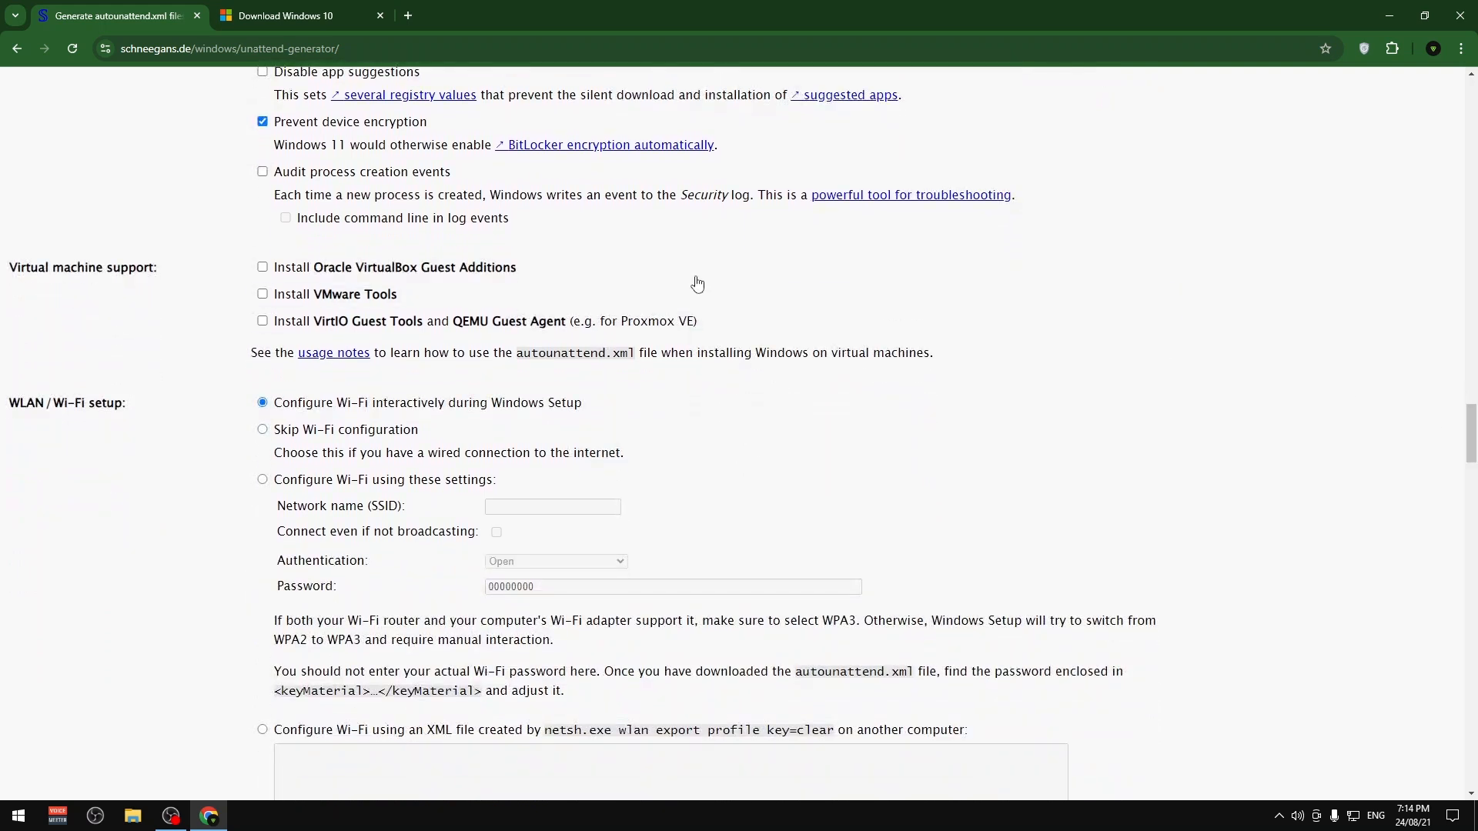
click(263, 268)
Step: Try configuring Wi-Fi with predefined settings, using the network name ds and WPA2-Personal AES authentication
scroll(1472, 422, down, 2)
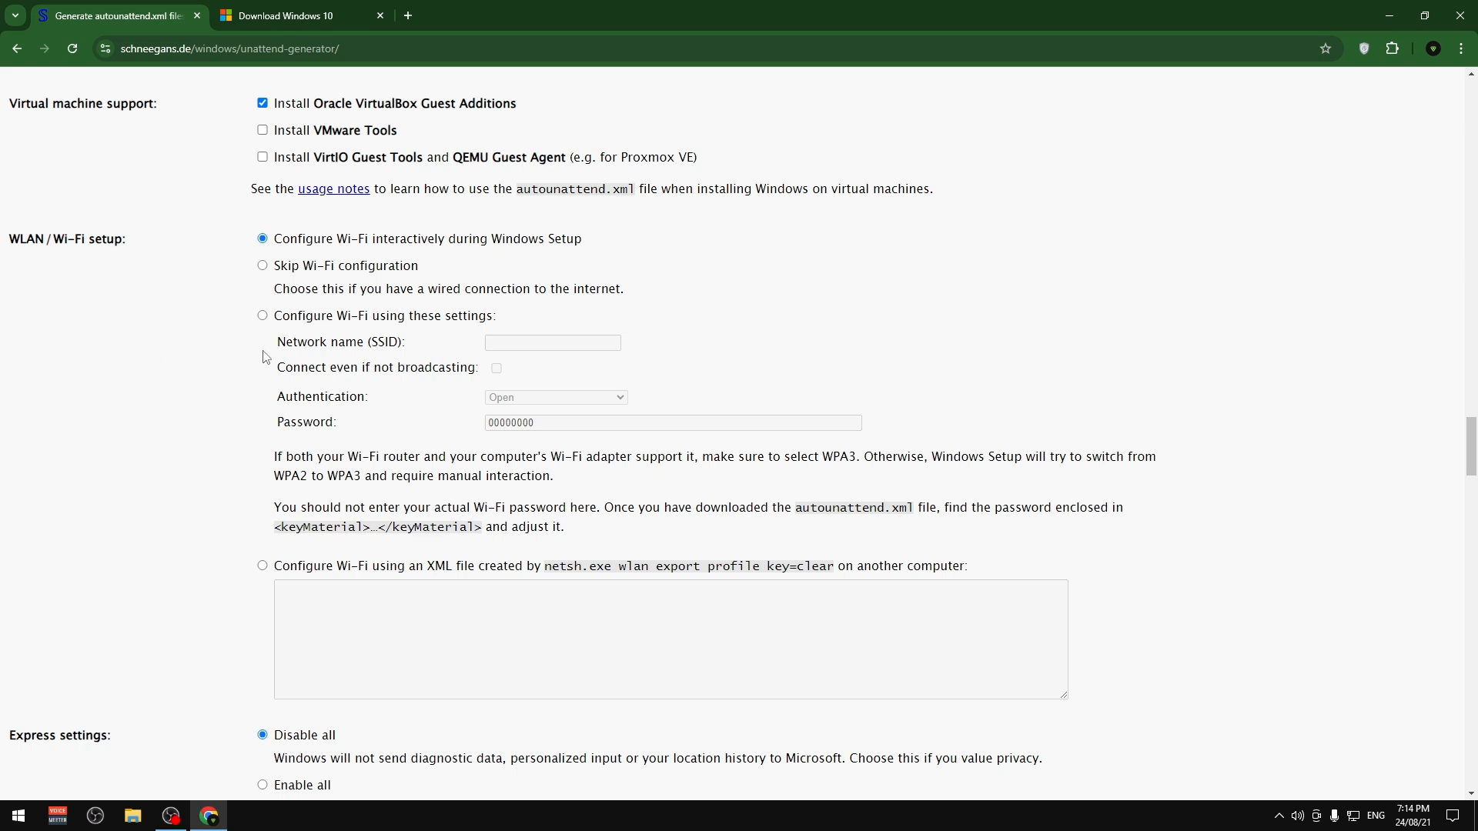
click(262, 315)
click(545, 399)
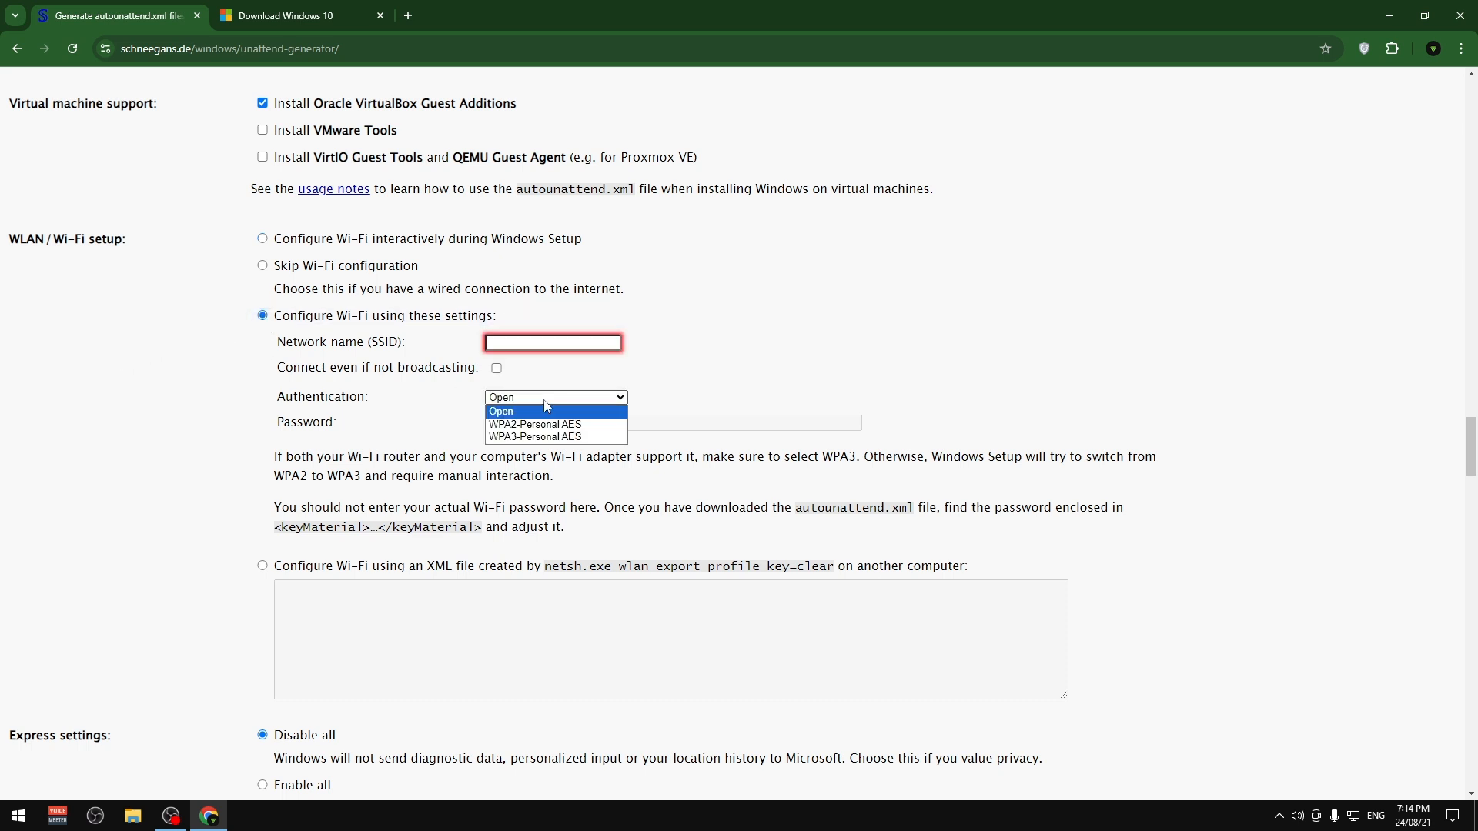
click(544, 400)
click(516, 343)
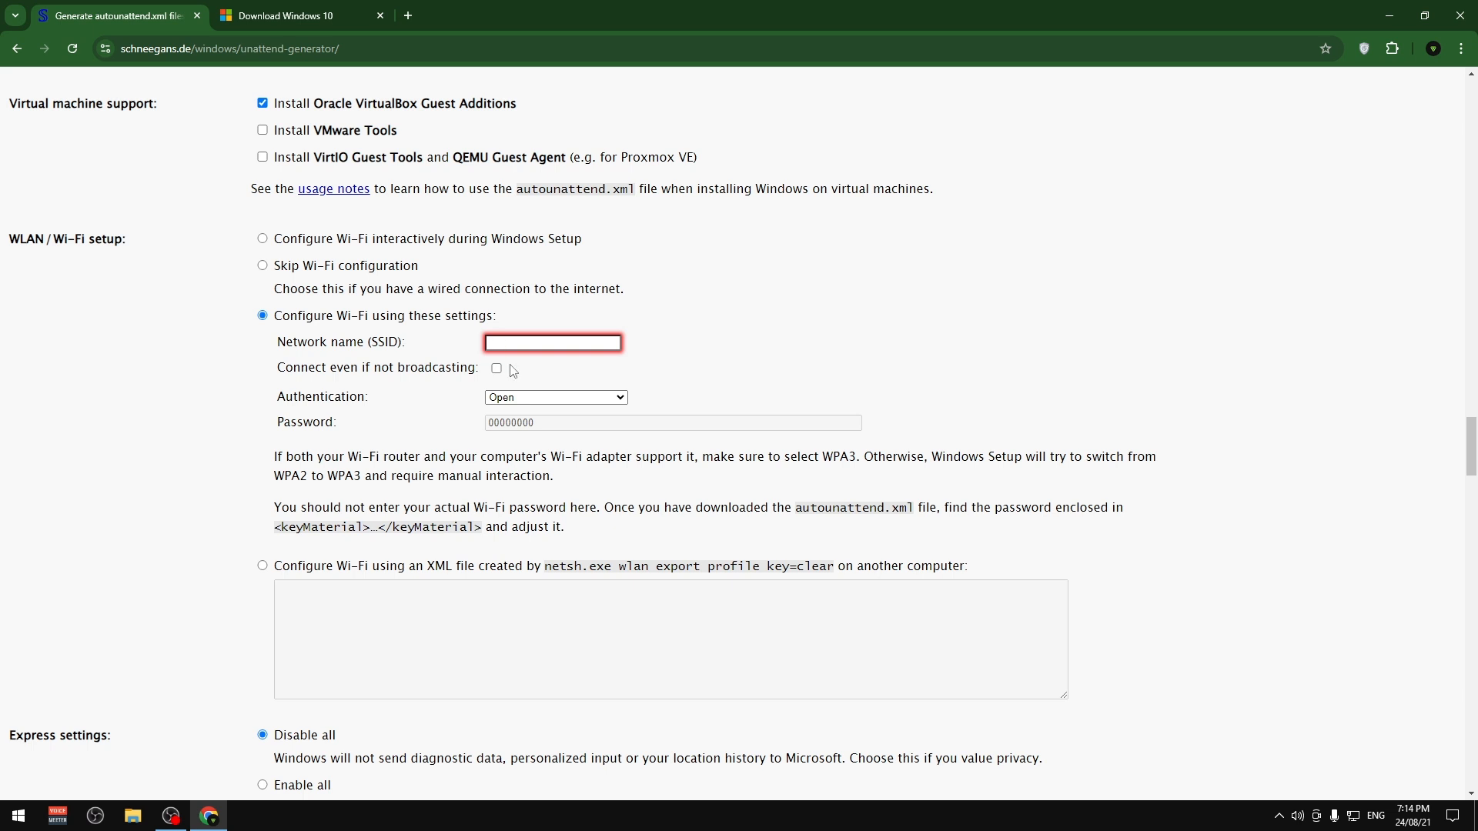
text(ds)
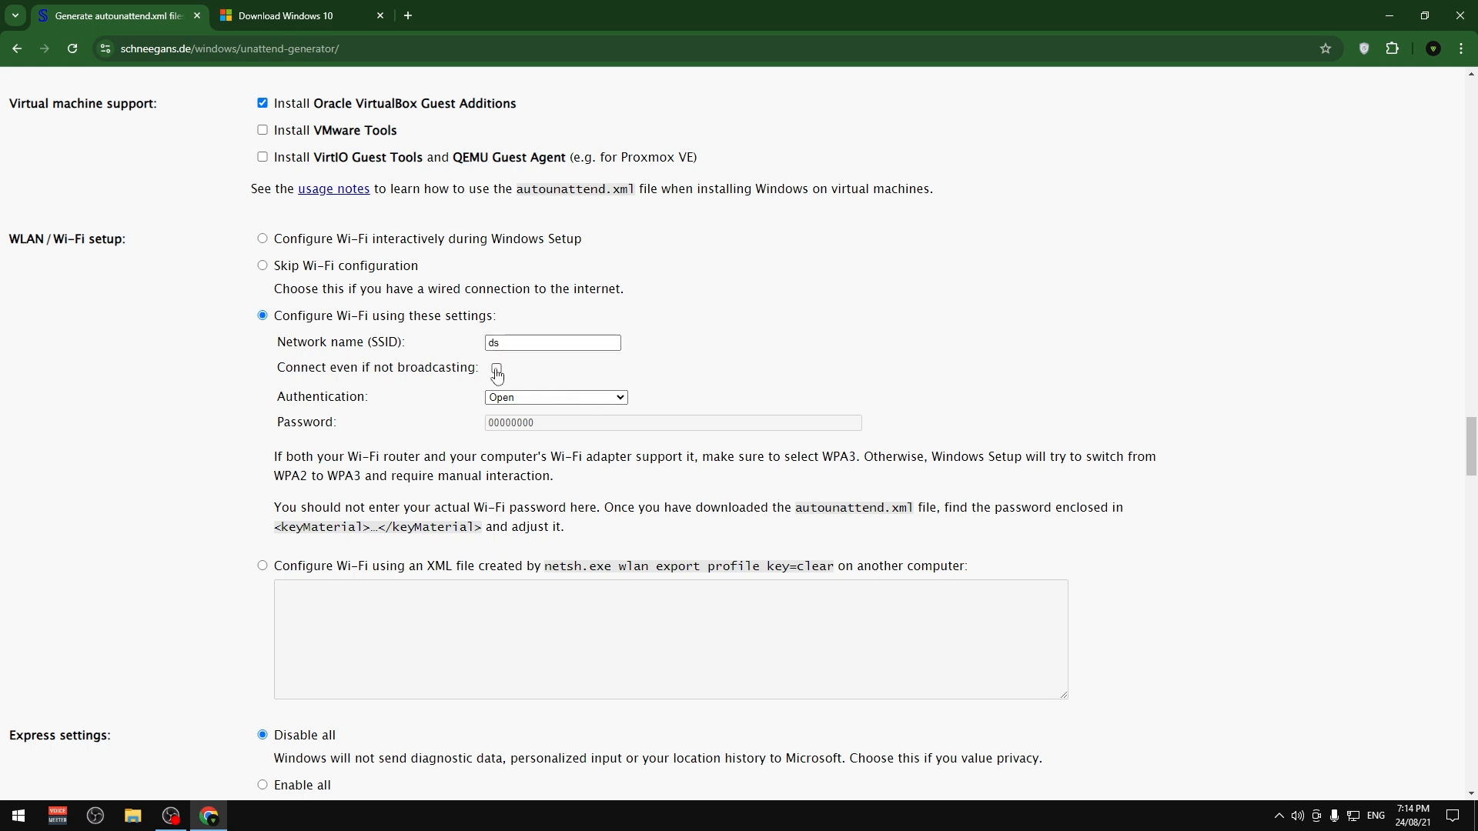
click(530, 398)
click(529, 424)
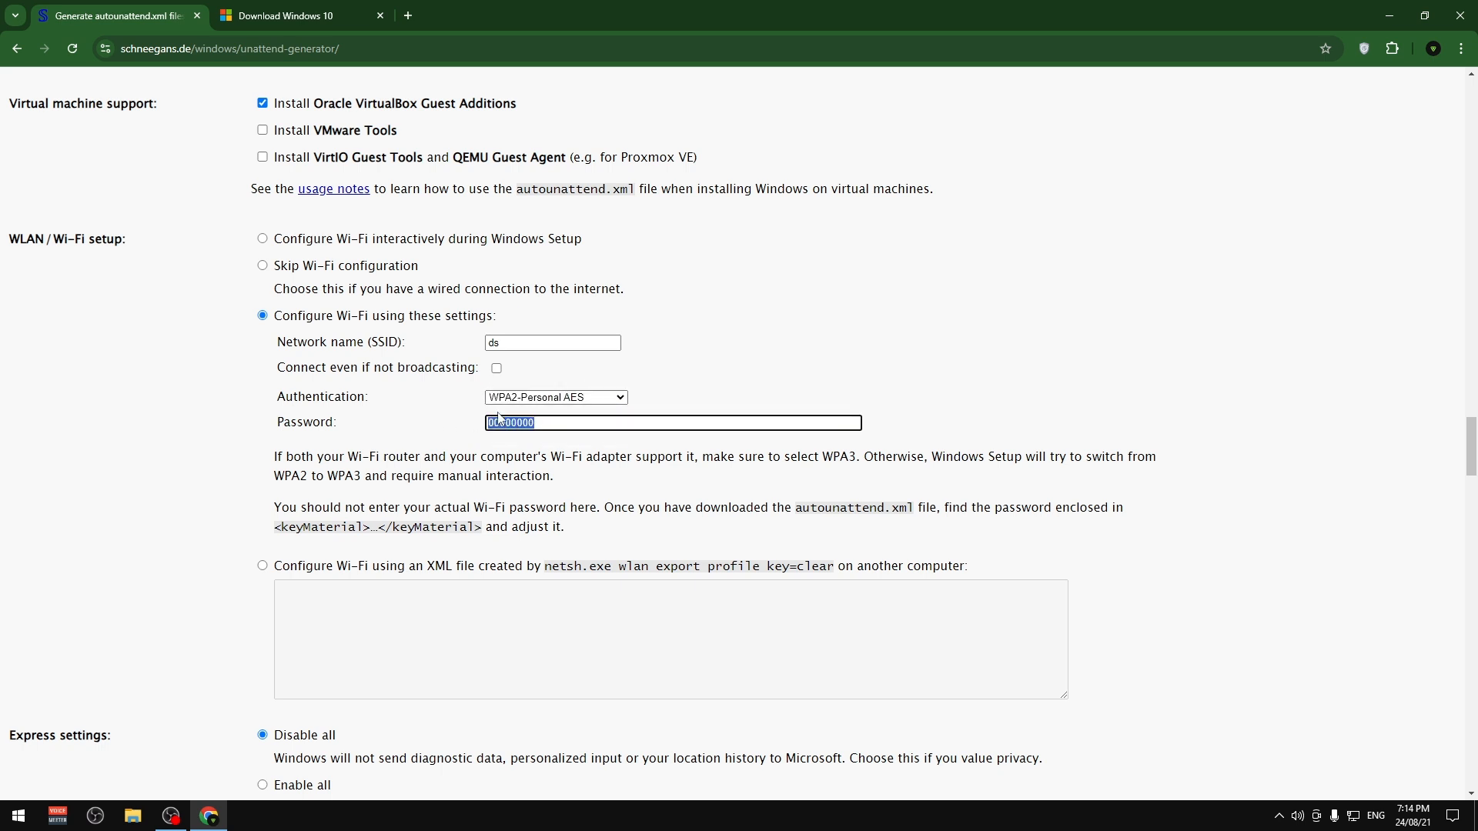
Step: Try WPA3-Personal AES as Wi-Fi authentication, return it to Open, and clear the network name
click(569, 397)
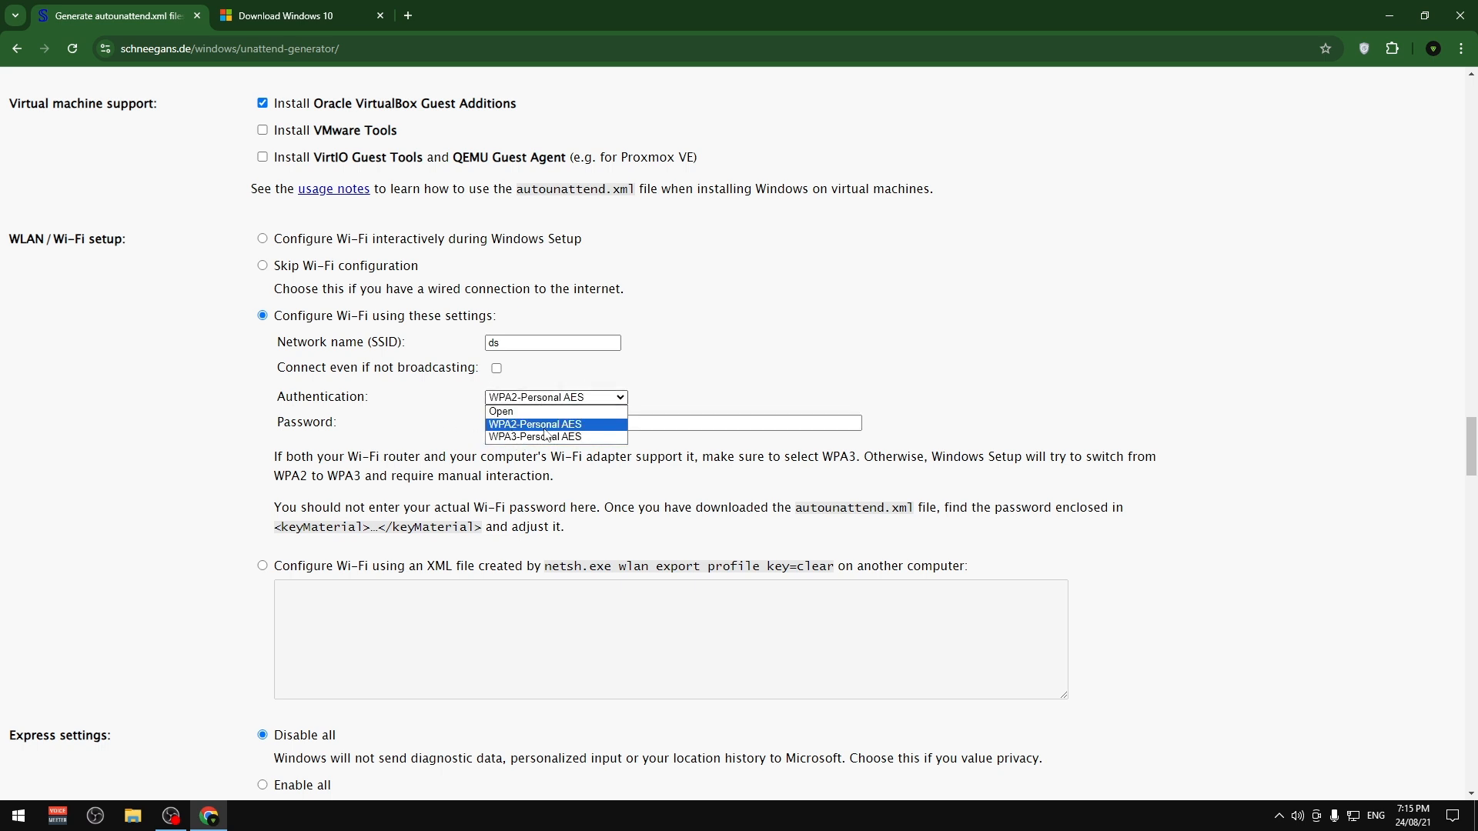
click(539, 437)
click(539, 397)
click(518, 414)
click(500, 348)
key(BackSpace)
key(BackSpace)
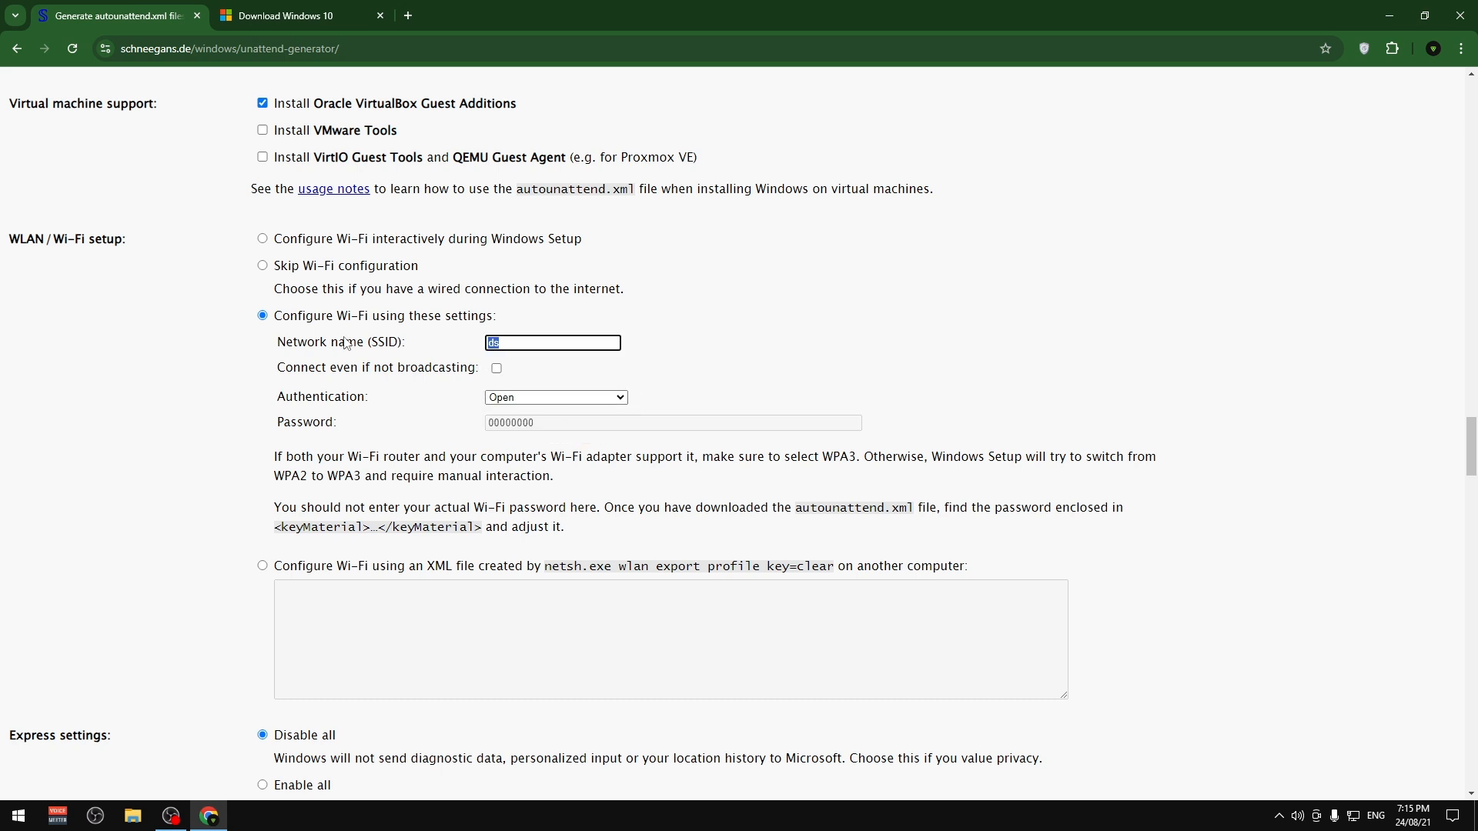
Step: Try the options to skip Wi-Fi or use predefined settings, and settle on configuring Wi-Fi interactively during Windows Setup
click(264, 268)
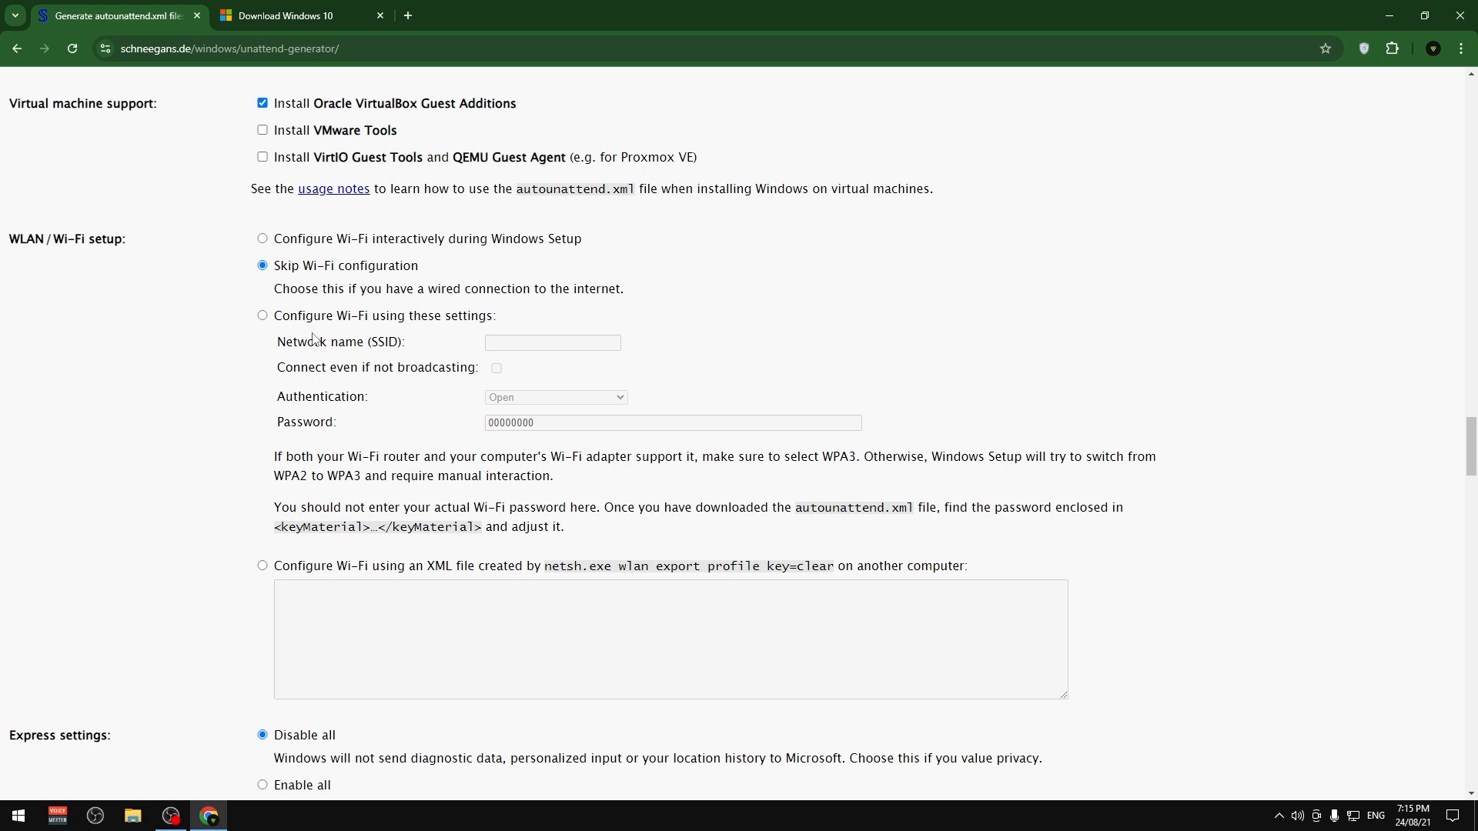
click(374, 243)
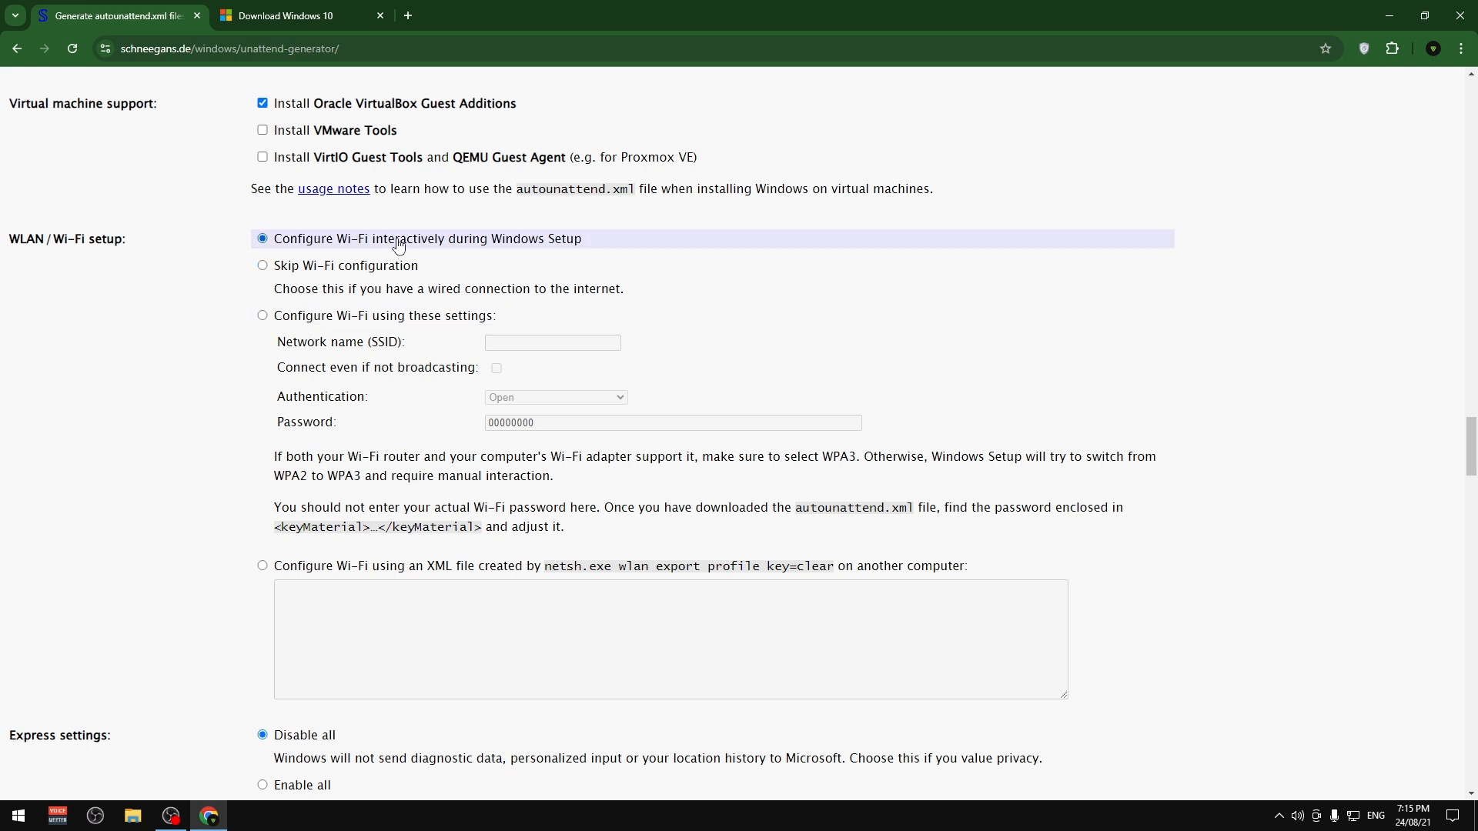
click(264, 318)
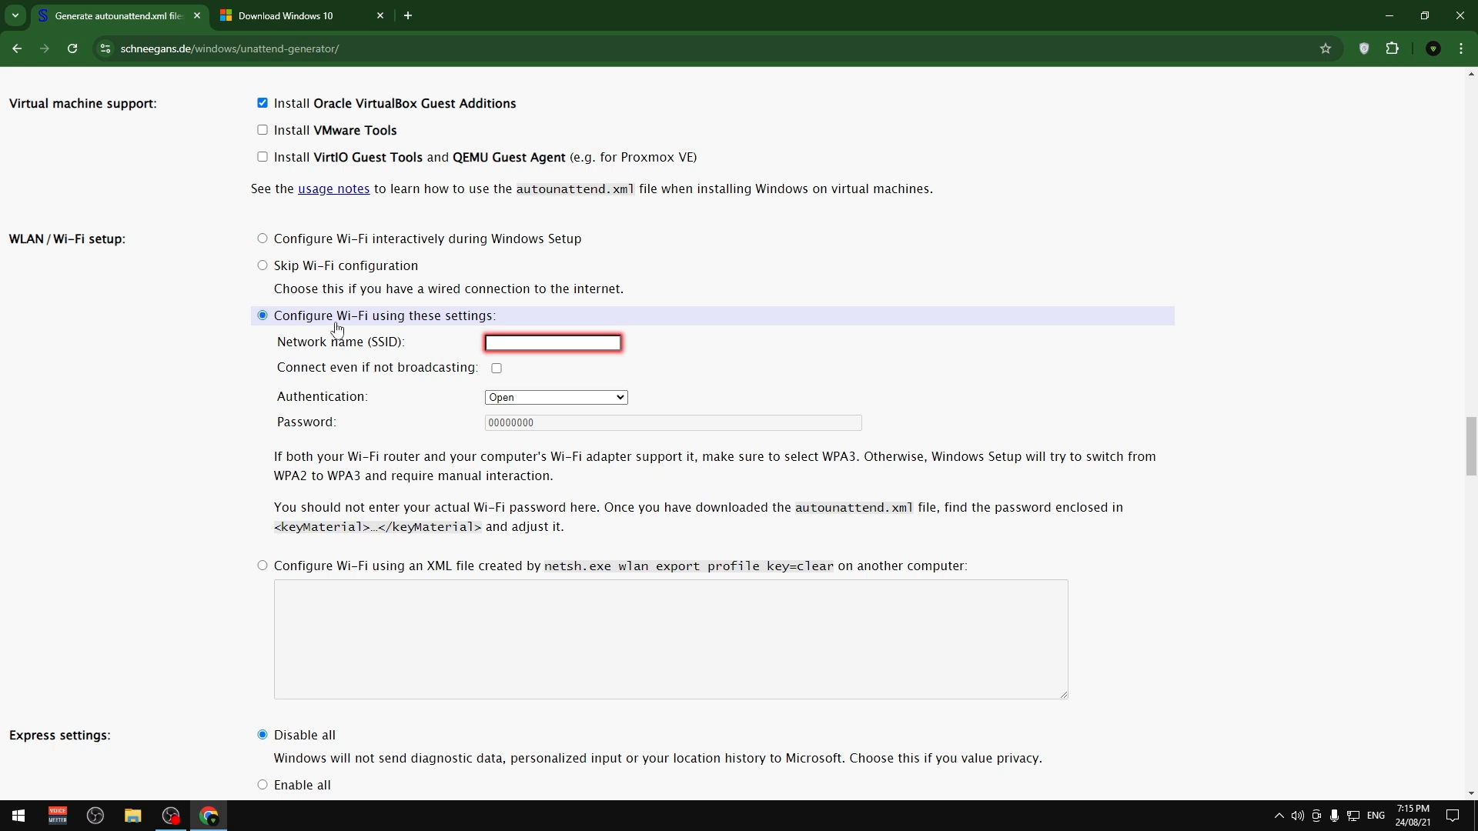
click(513, 343)
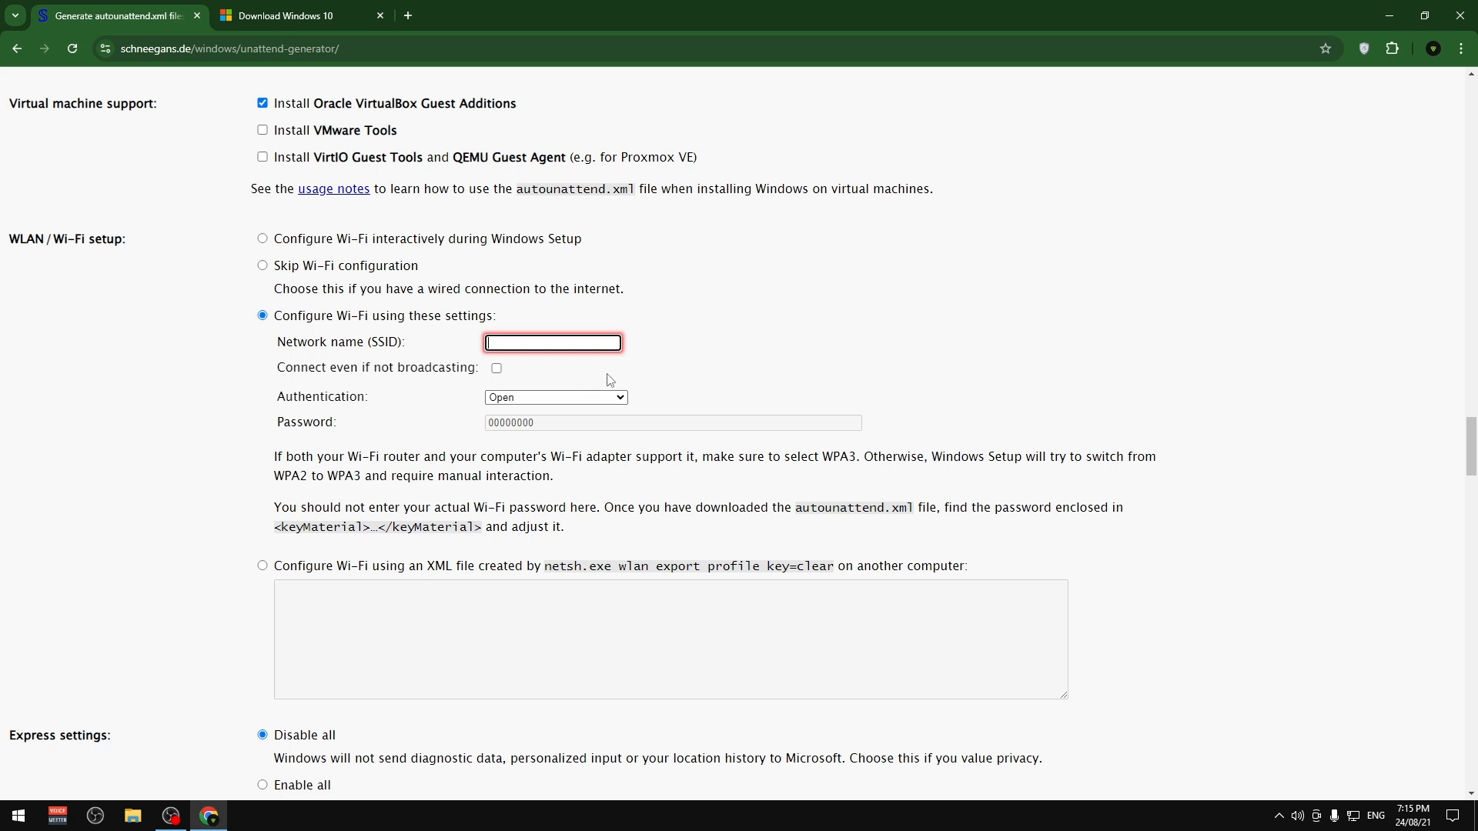
click(286, 240)
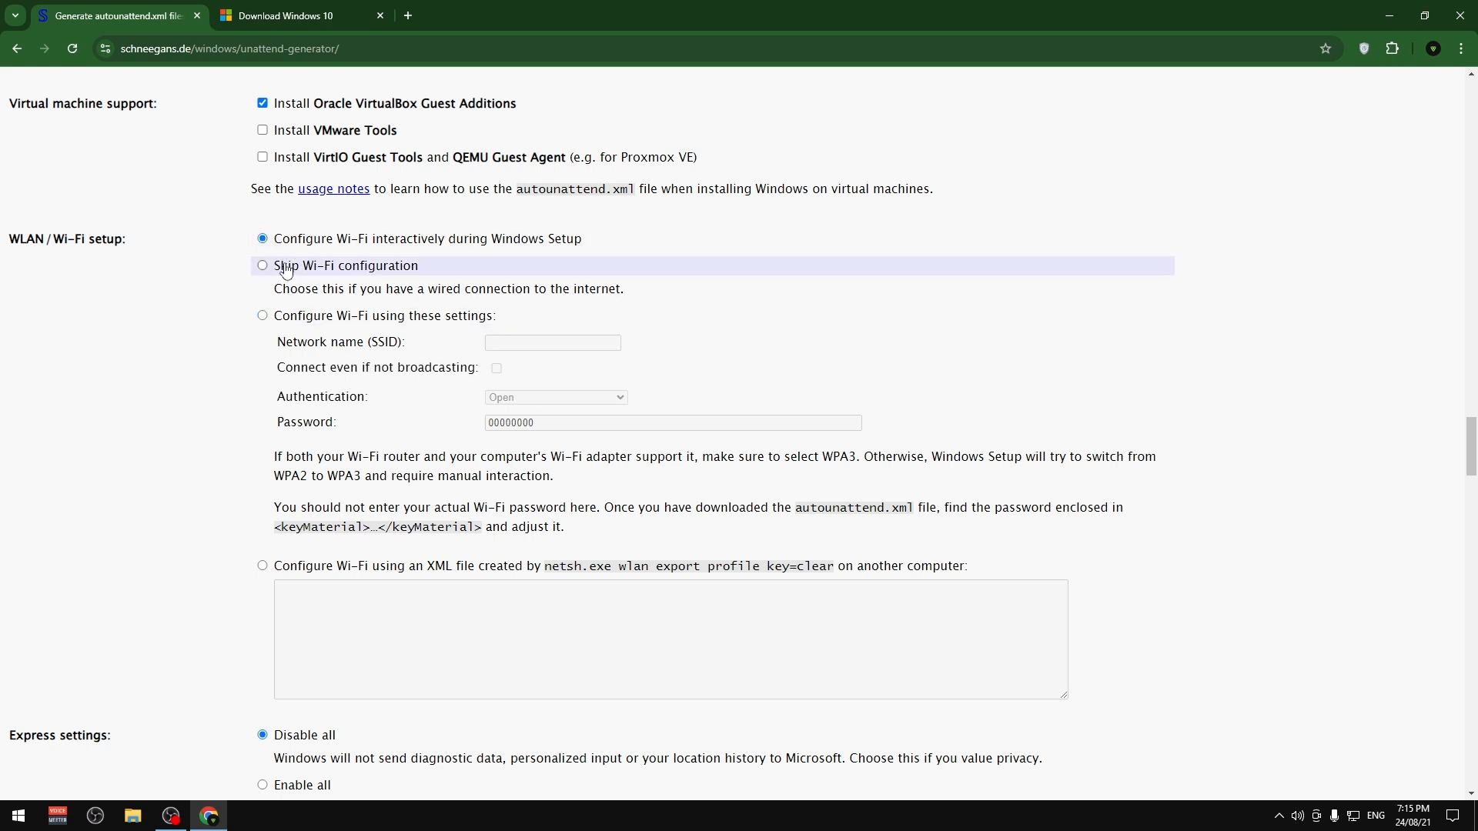
Step: Mark Copilot and OneDrive for removal in the bloatware list
click(1468, 489)
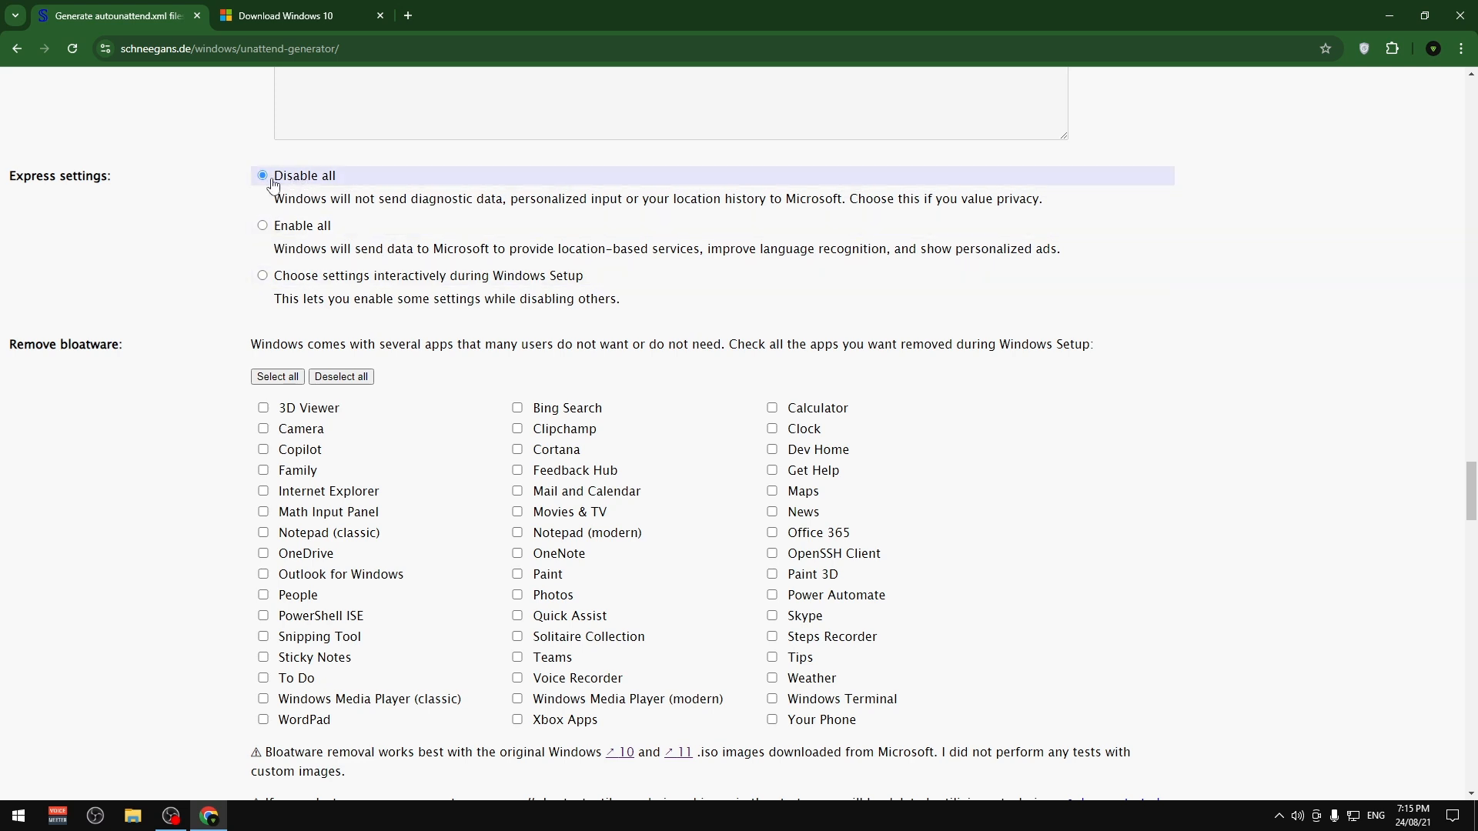
scroll(1436, 511, down, 1)
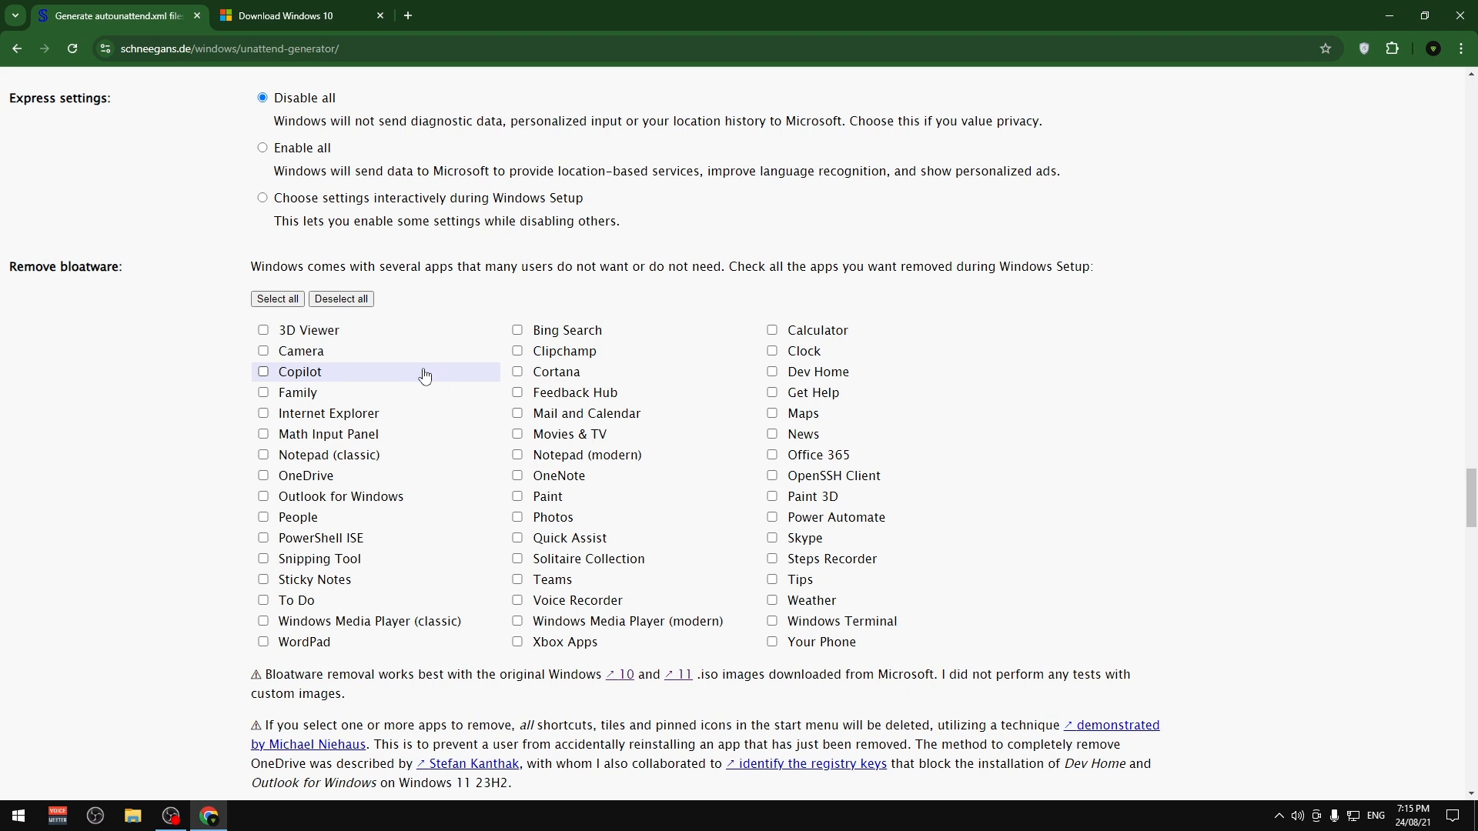
click(294, 381)
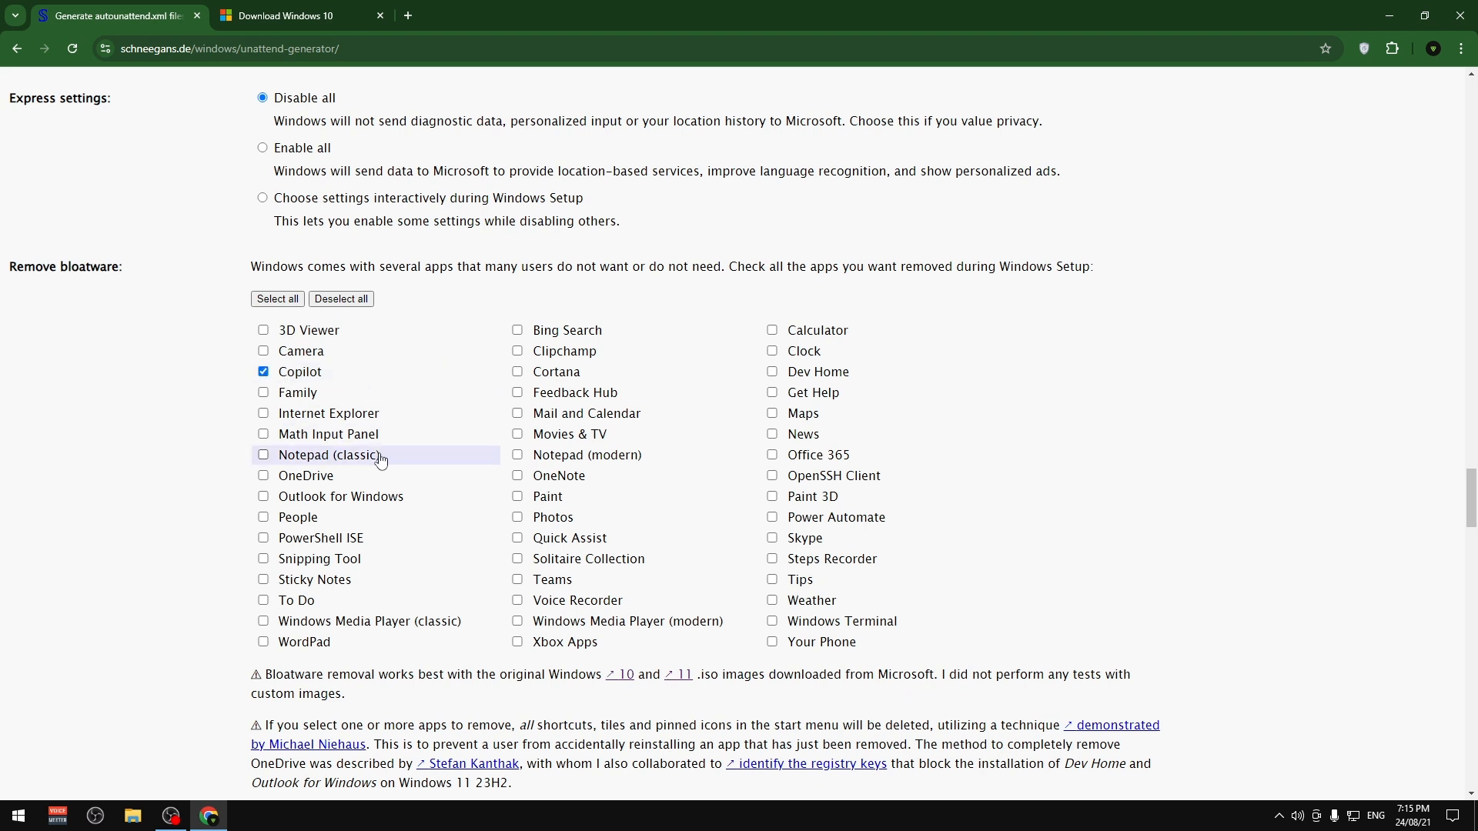
click(289, 479)
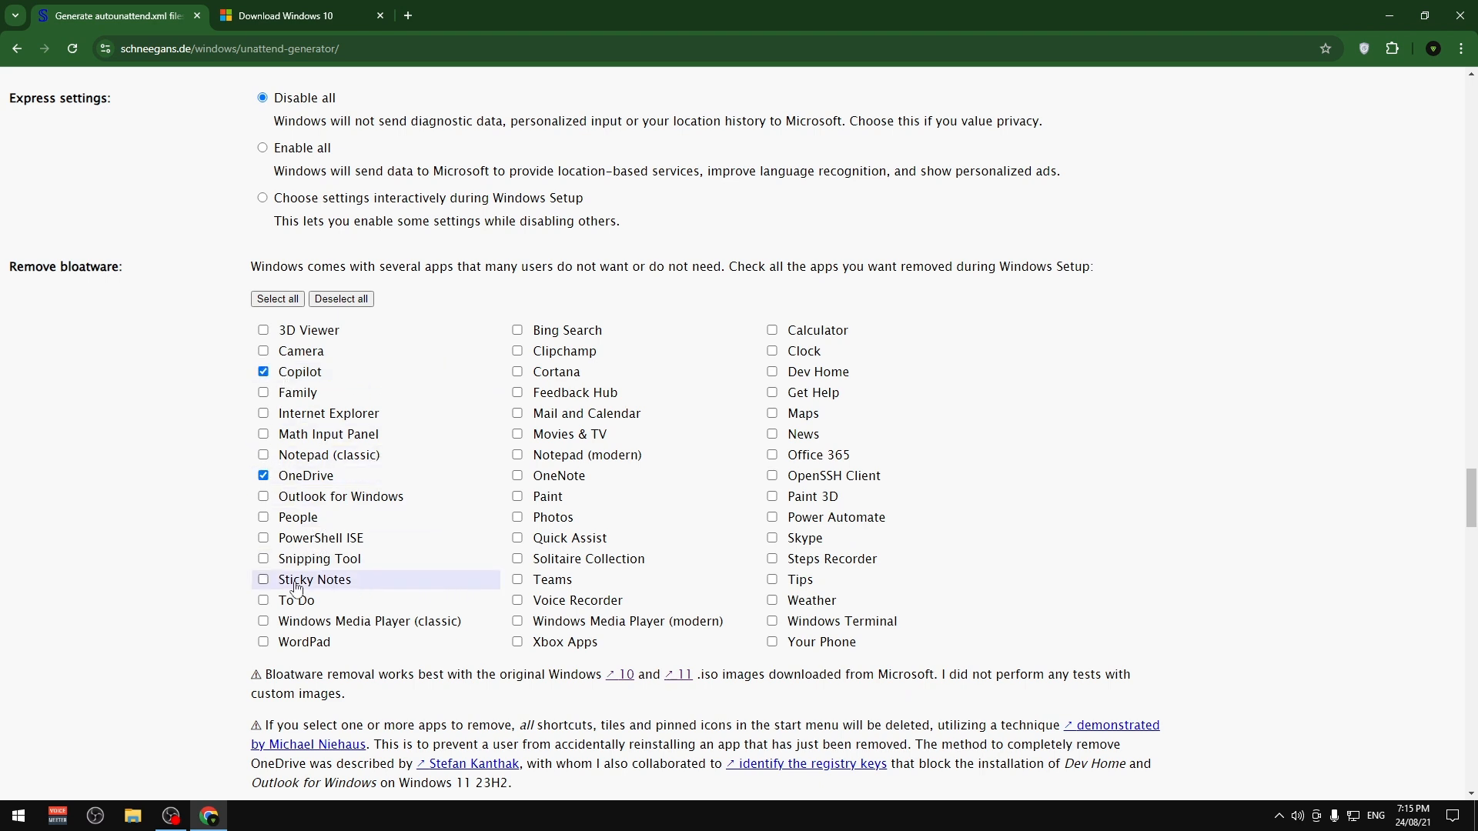
Step: Try marking Notepad (modern), Mail and Calendar, and Feedback Hub for removal in the bloatware list, and clear them again
click(539, 455)
click(539, 413)
click(539, 393)
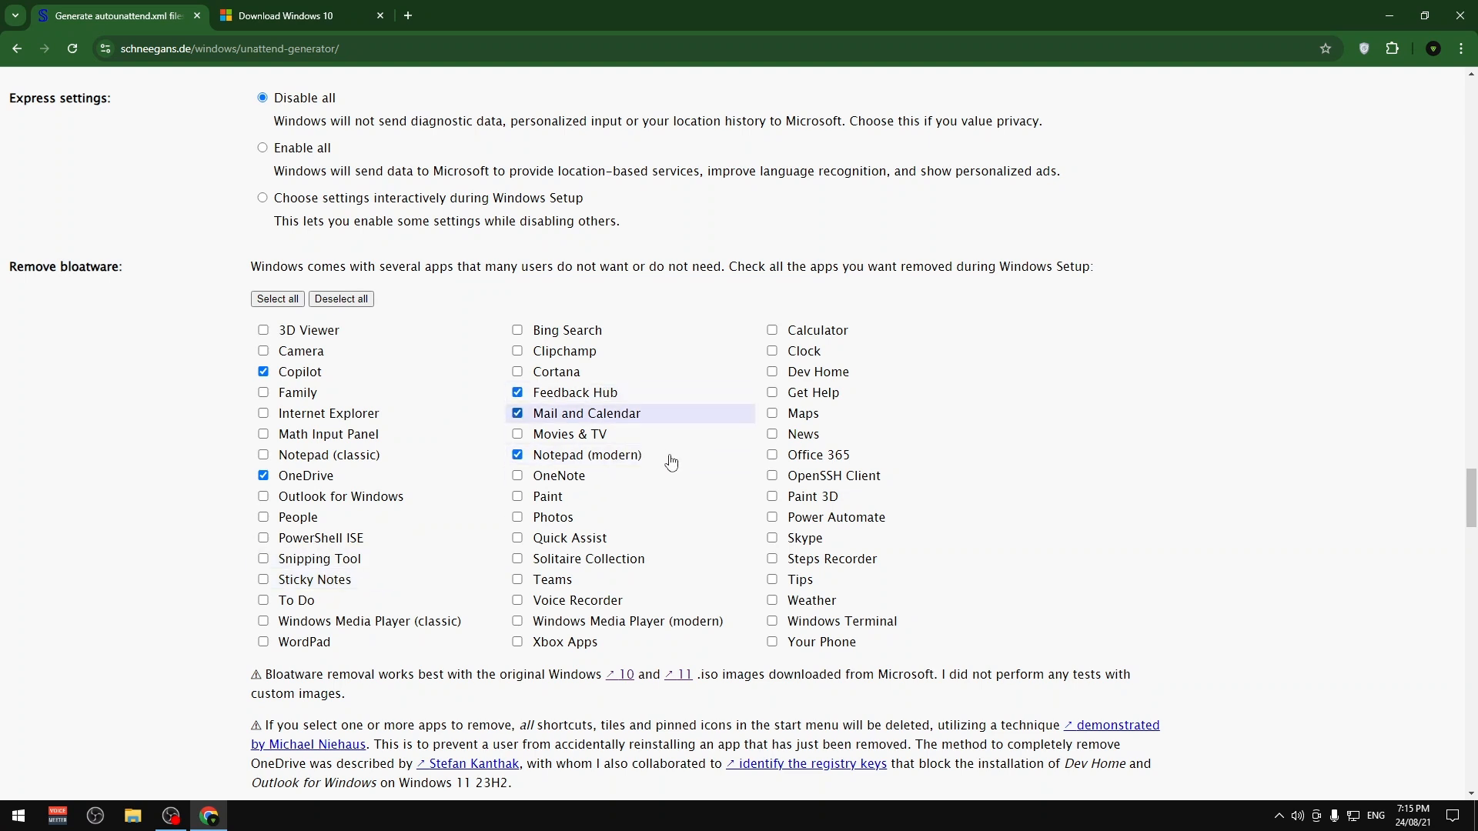
click(519, 394)
click(531, 414)
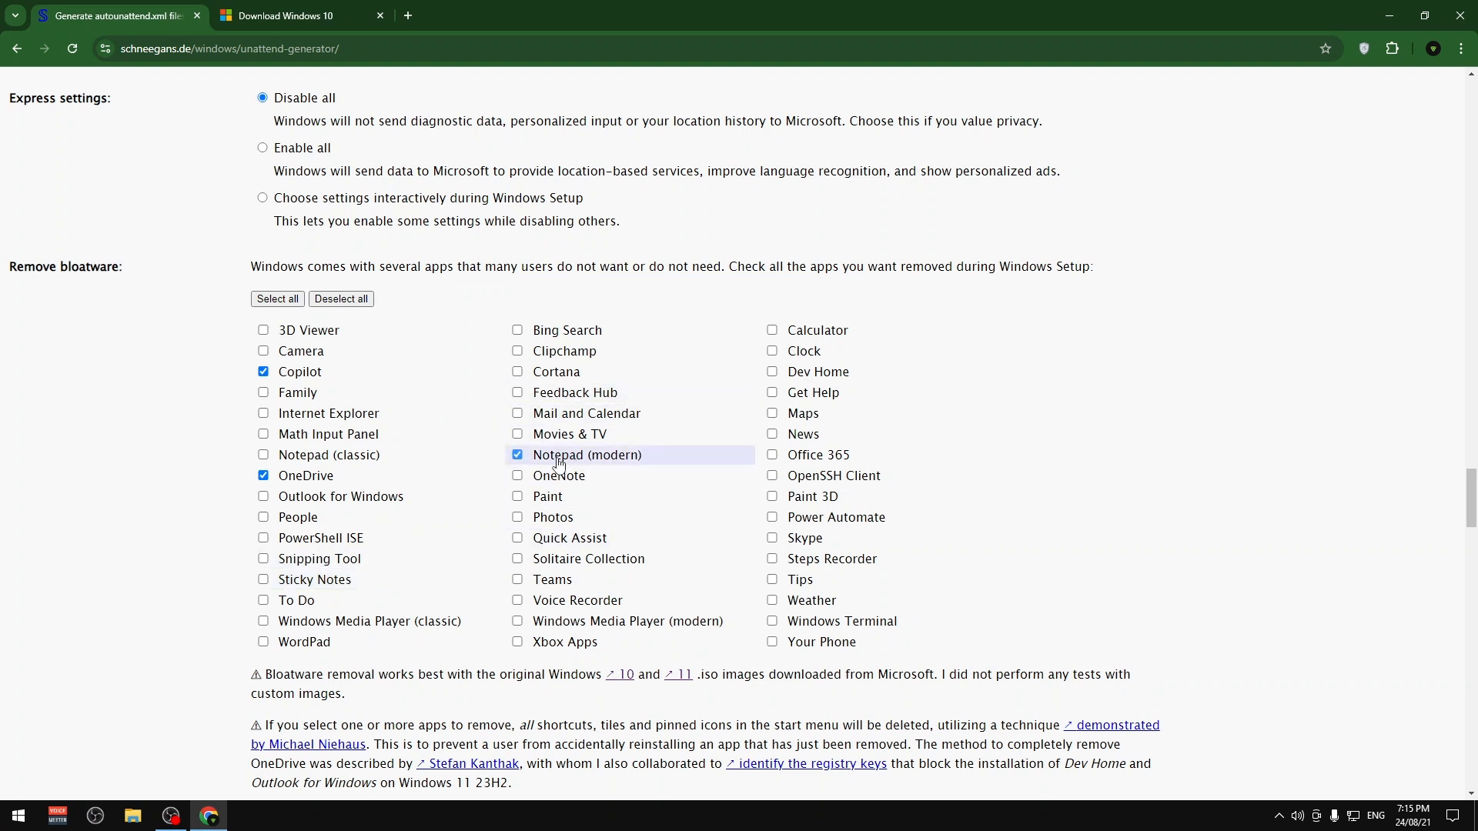
click(531, 455)
Step: Clear Copilot and OneDrive in the bloatware list, leaving no apps selected for removal
click(302, 372)
click(355, 455)
click(354, 496)
click(358, 476)
click(354, 455)
click(354, 496)
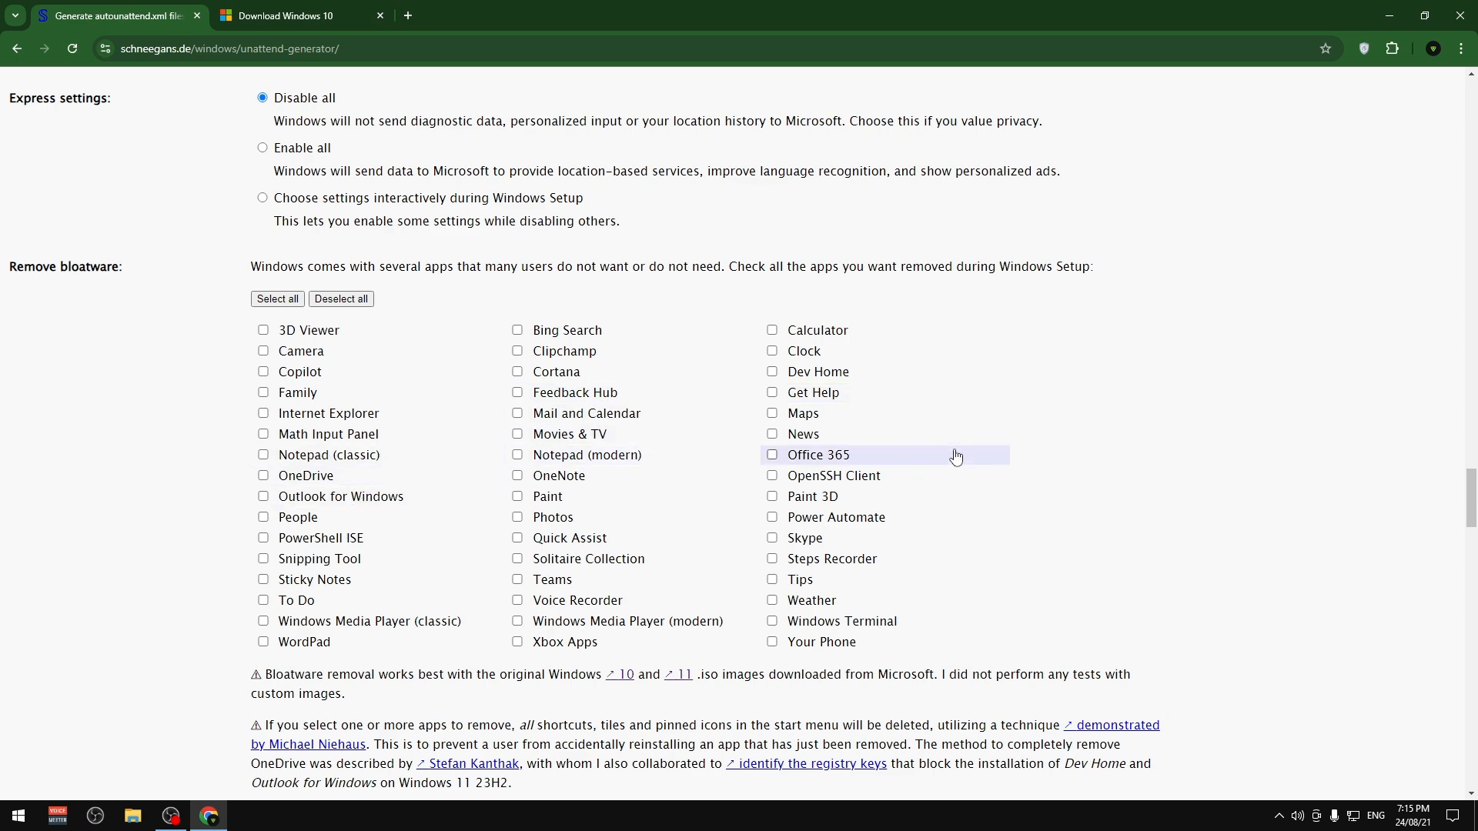
Step: Leave the custom scripts, WDAC policy and component placeholders at their defaults and download the answer file as autounattend.xml
drag(1473, 482, 1473, 530)
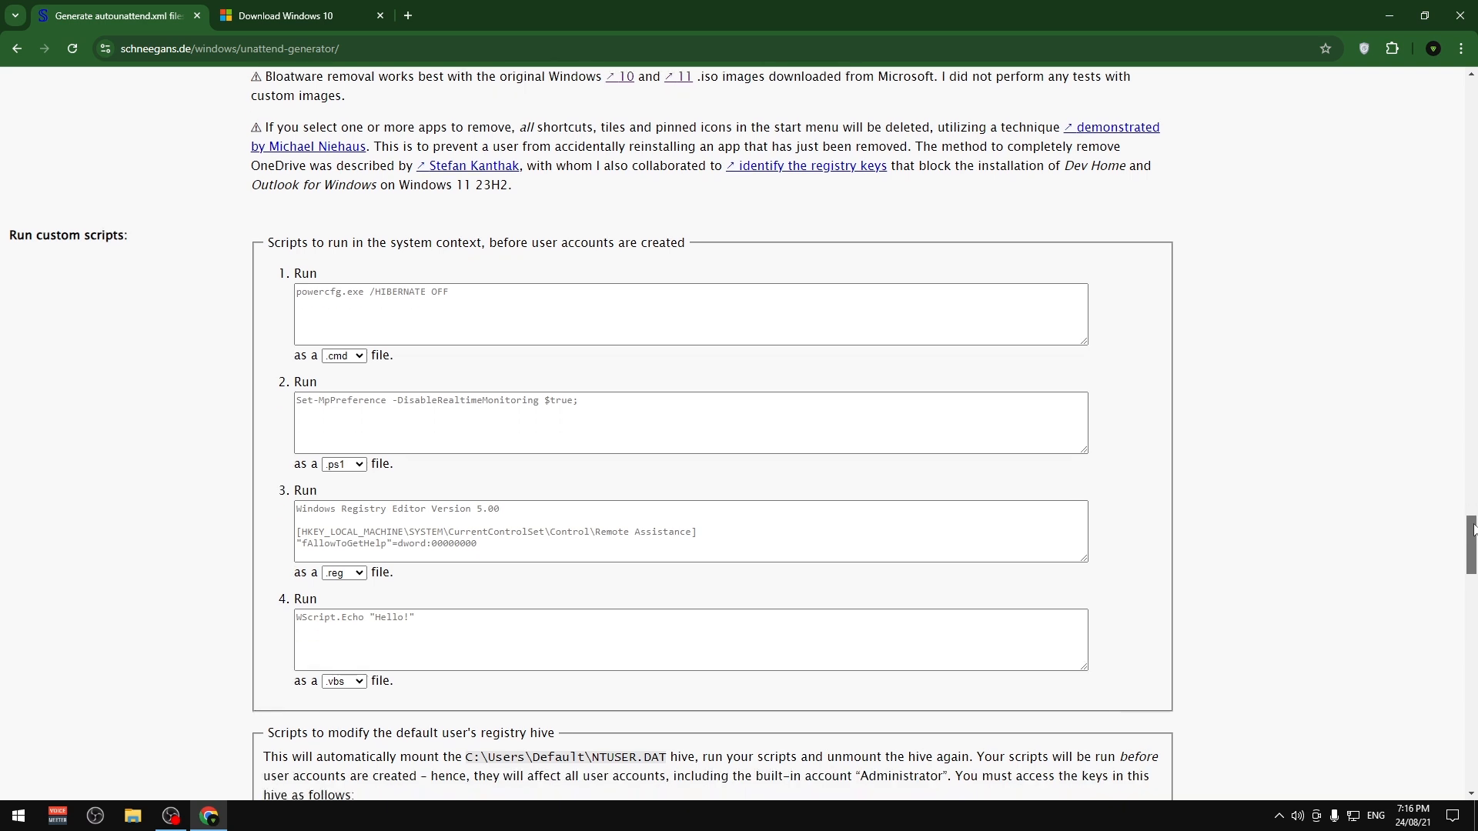
mouse_move(1473, 529)
mouse_down()
mouse_move(1472, 613)
mouse_move(1473, 530)
mouse_up()
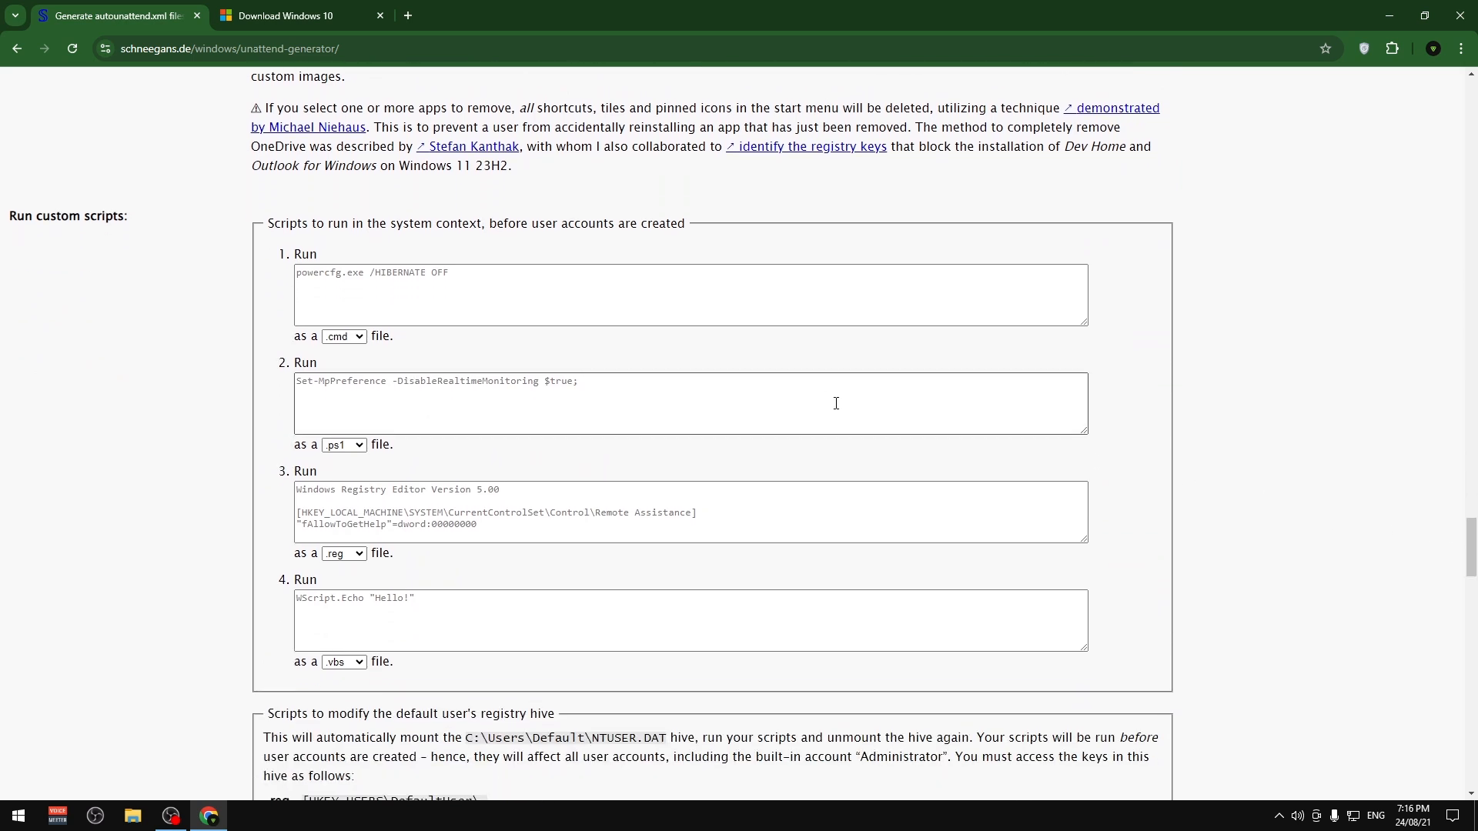
drag(1473, 535, 1475, 731)
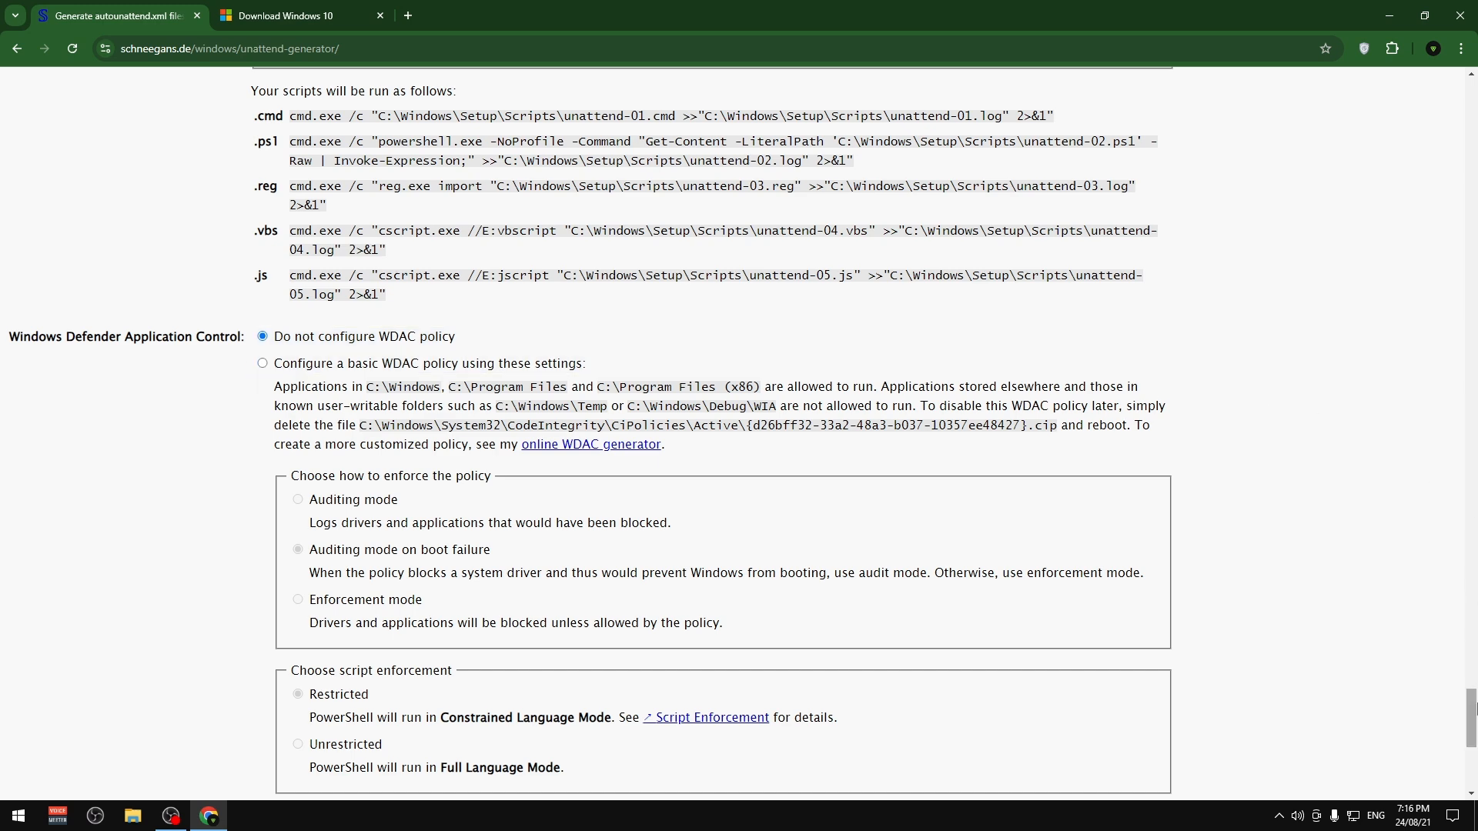
drag(1475, 712, 1475, 755)
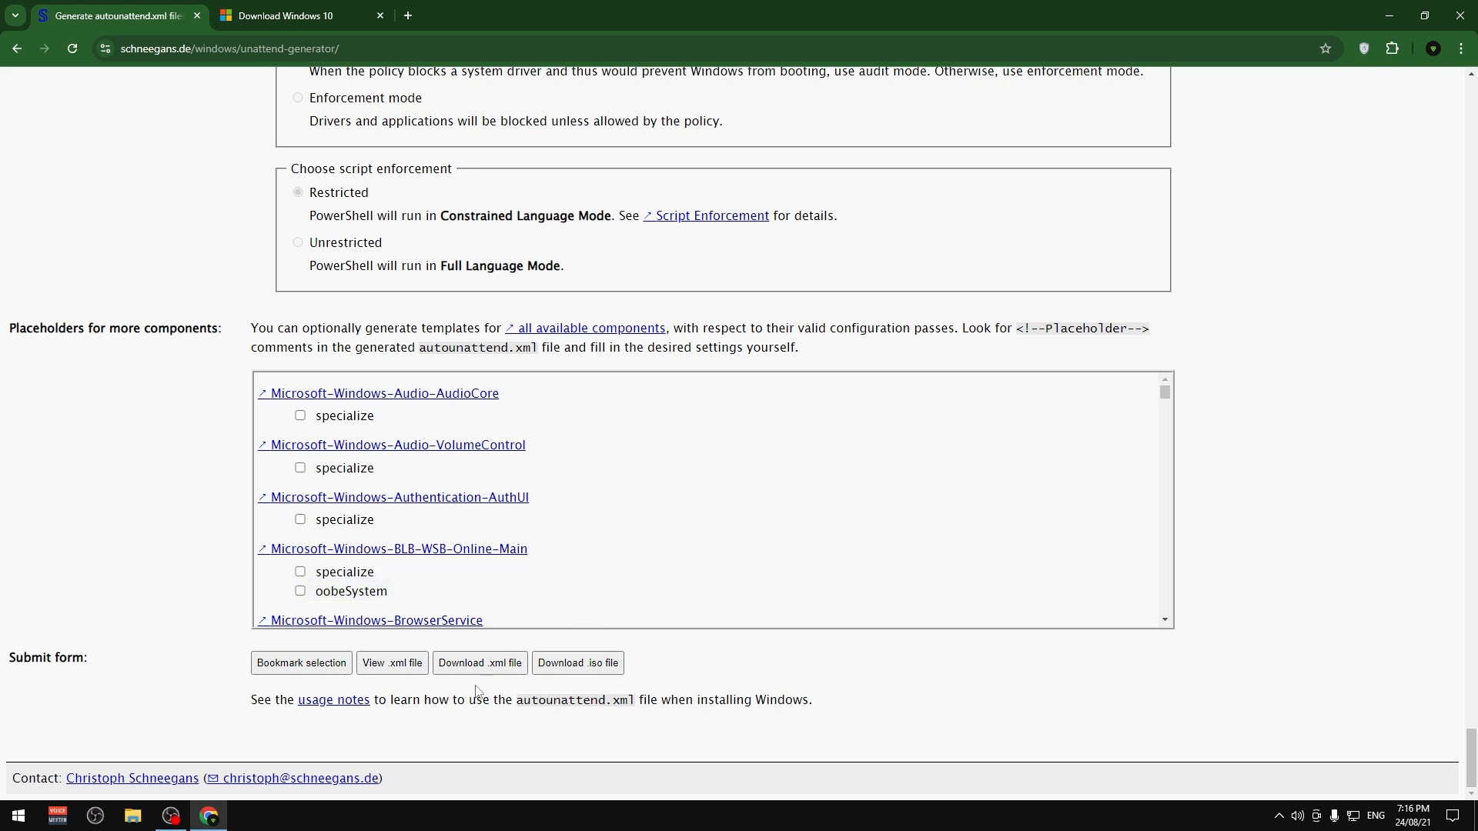
click(523, 664)
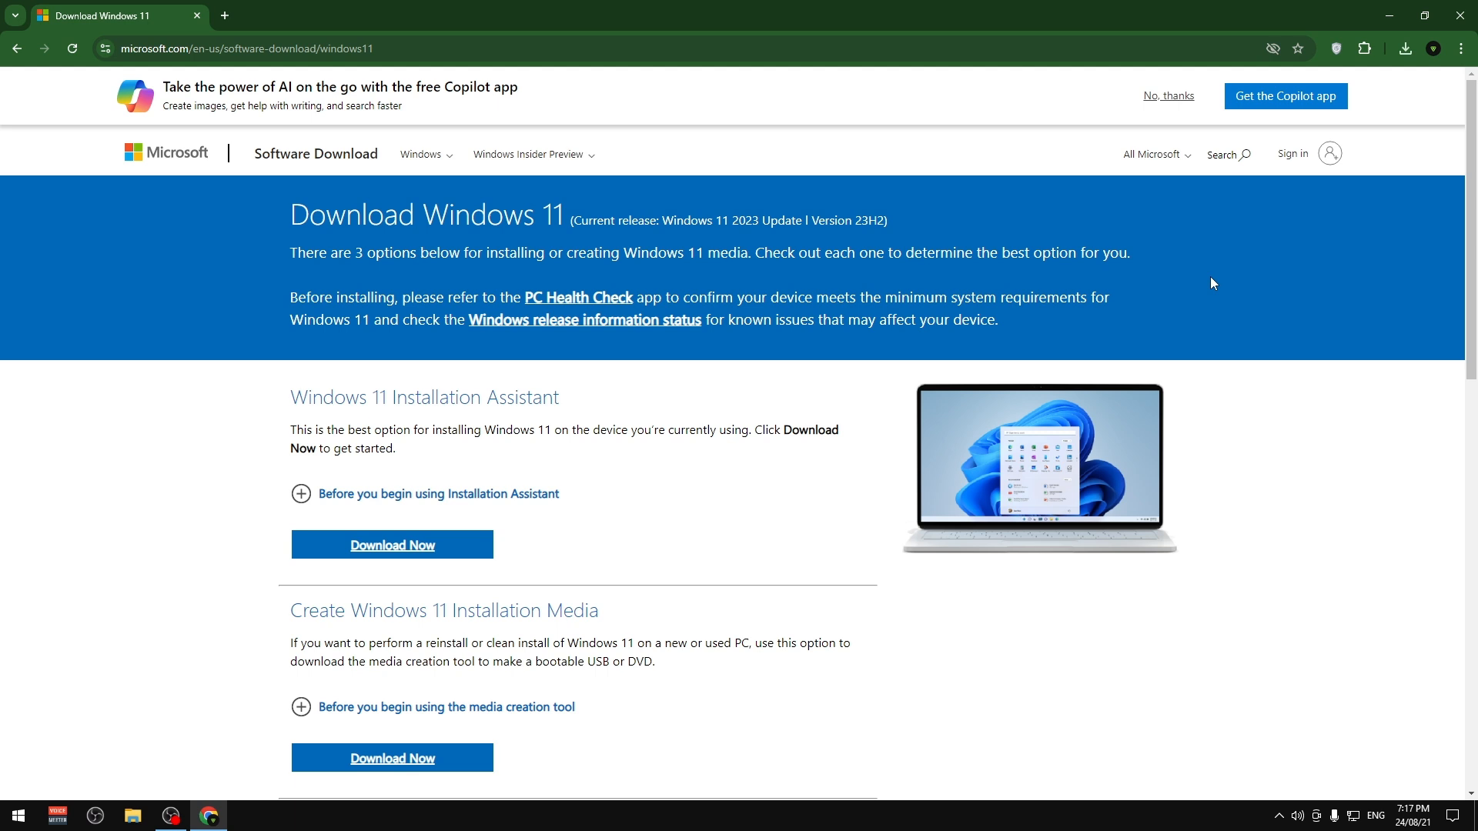
Step: Download the Windows 11 media creation tool from Microsoft's download page and save it in the Downloads folder
scroll(1469, 229, down, 3)
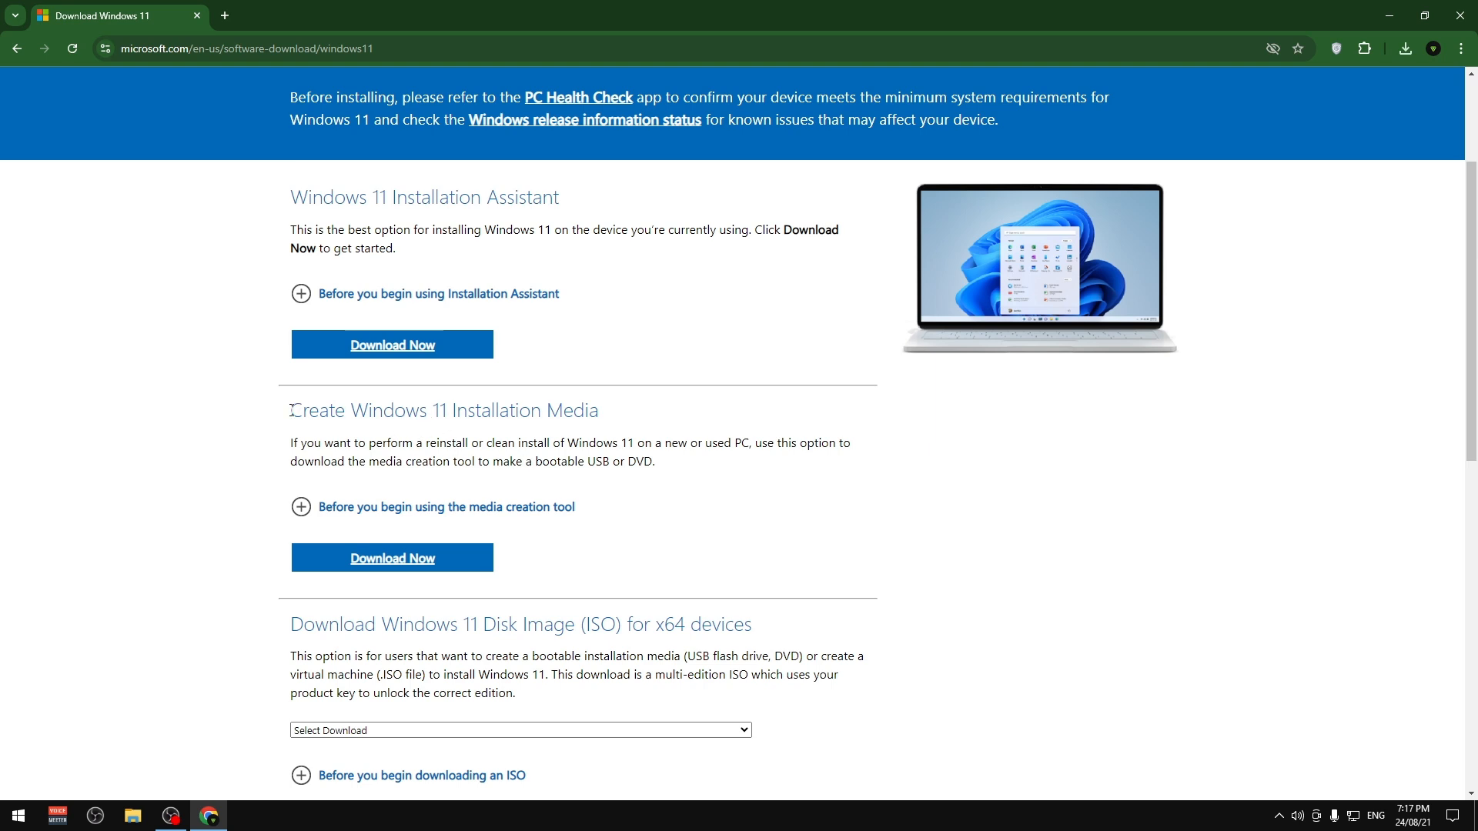
drag(293, 410, 708, 443)
click(633, 540)
drag(291, 442, 642, 479)
click(604, 511)
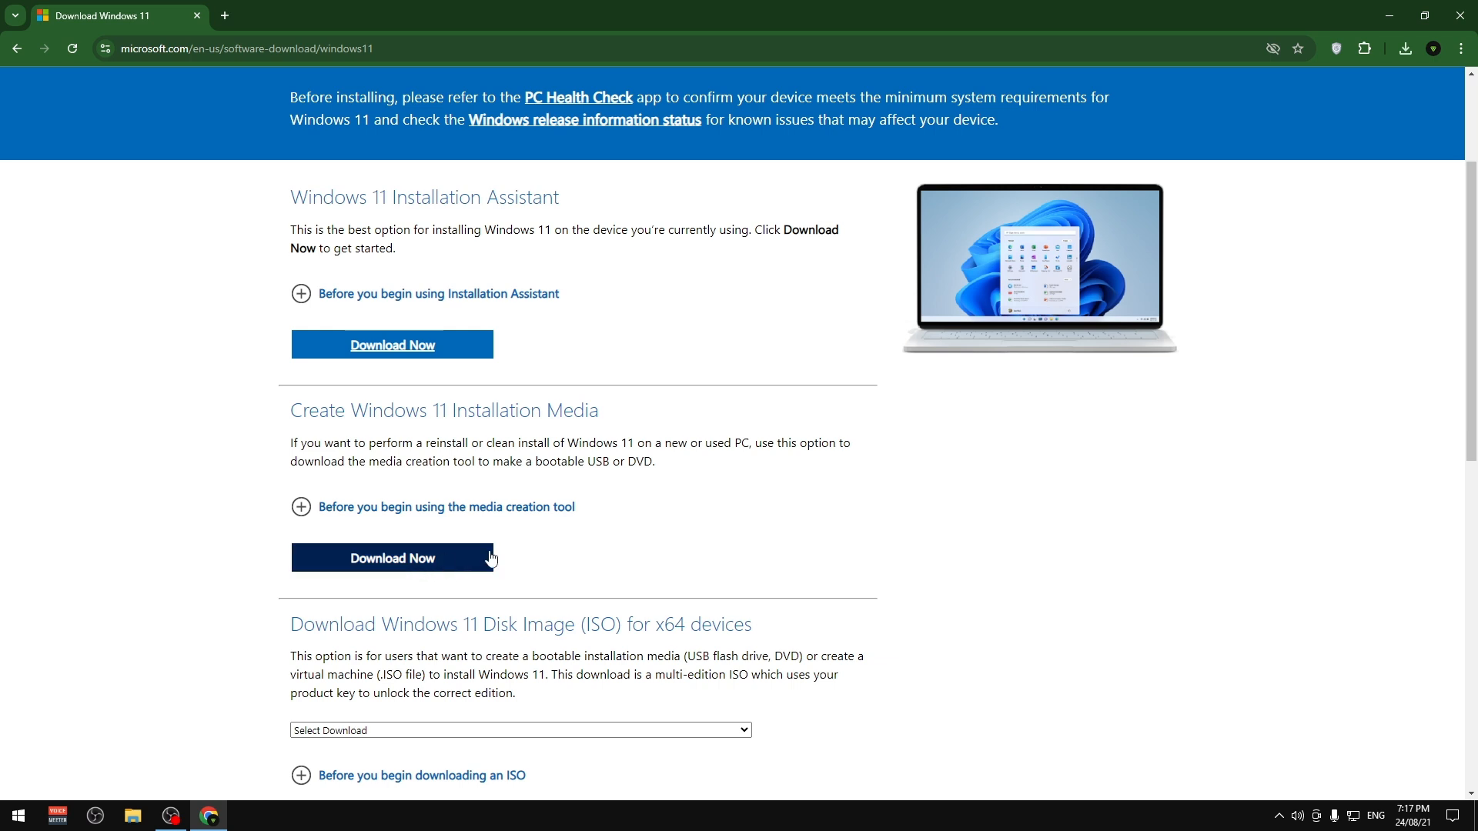
click(446, 555)
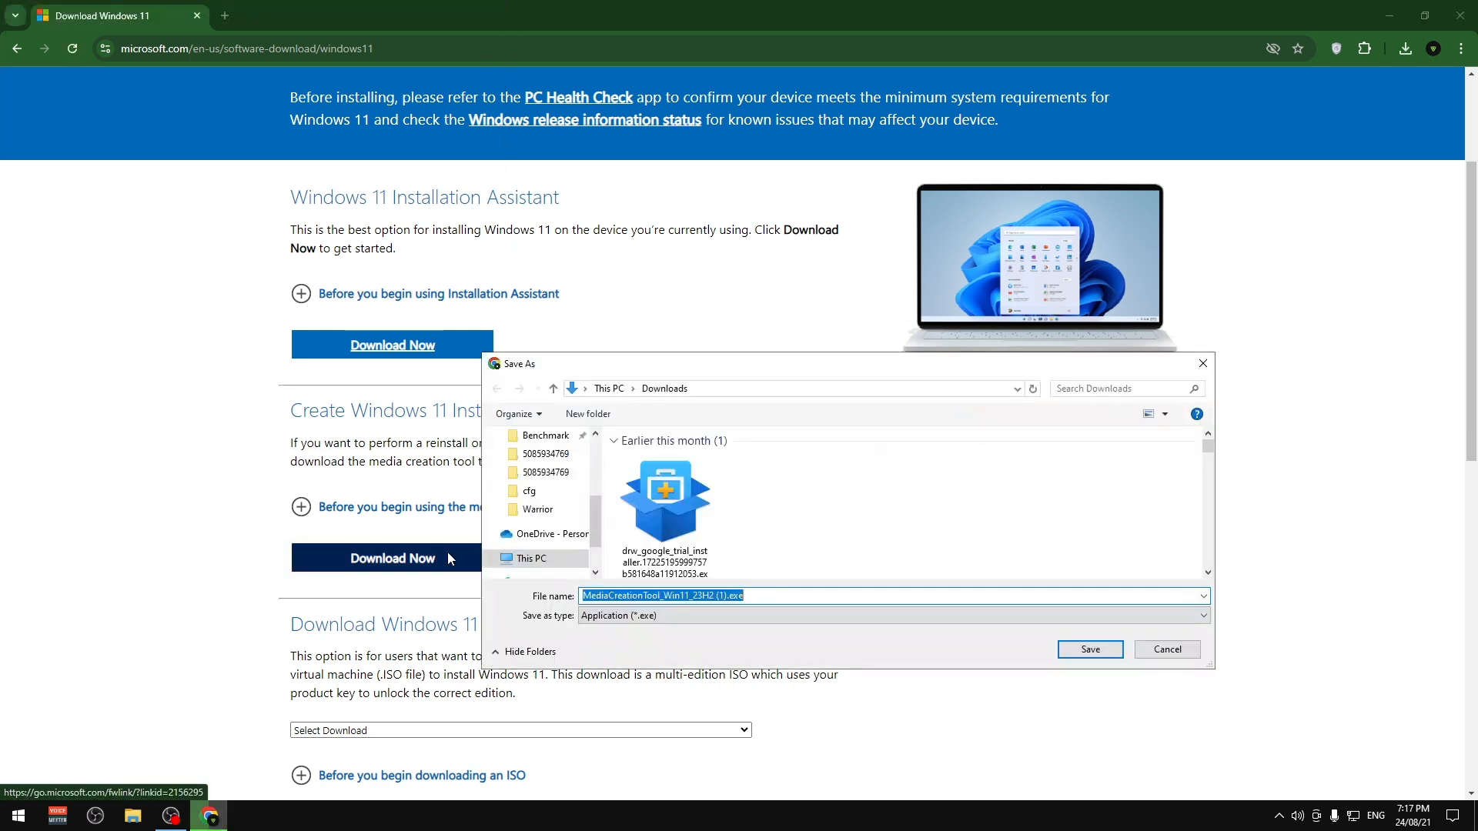
click(1113, 651)
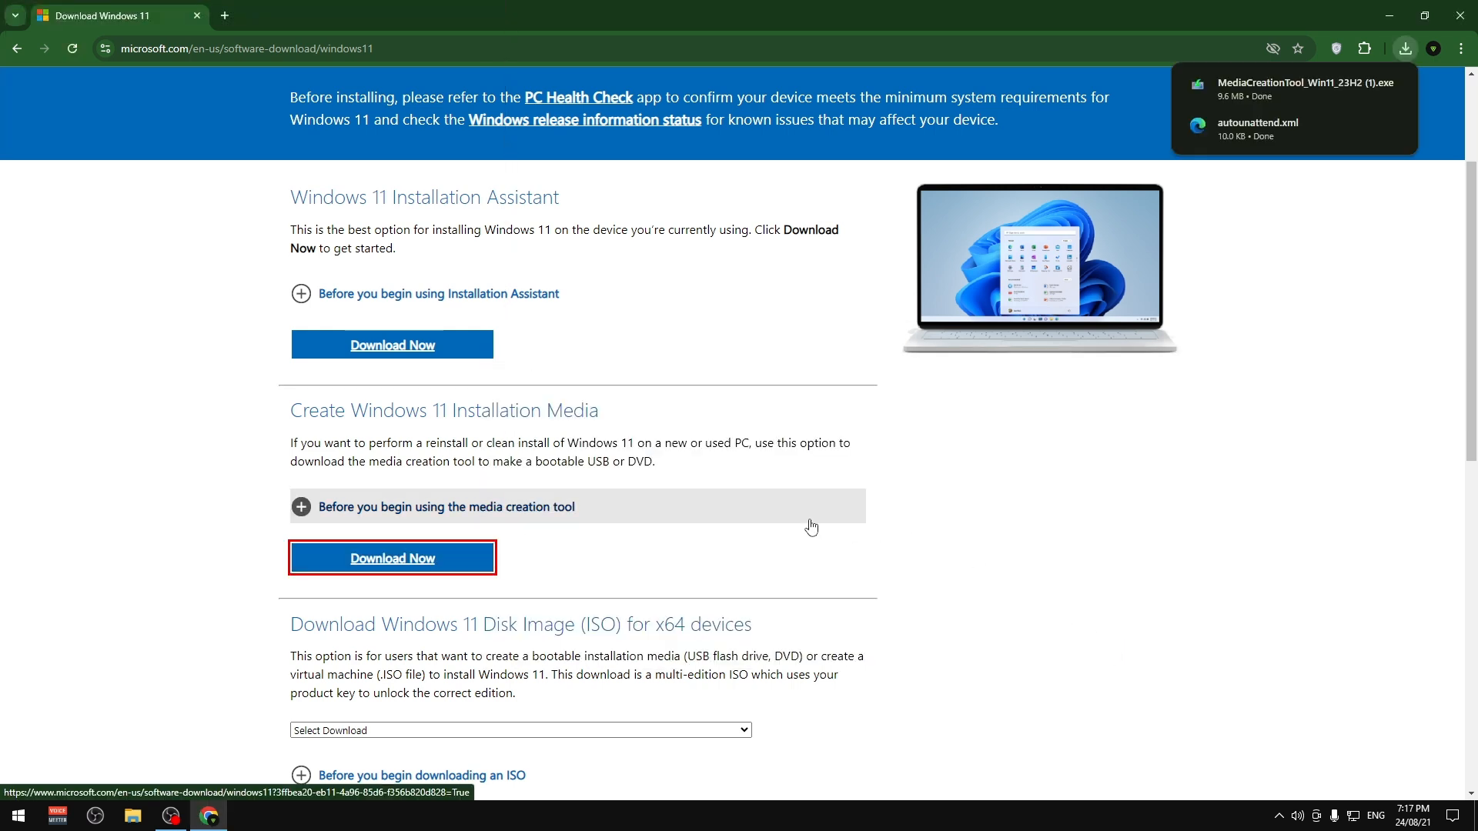
Step: Run the downloaded Windows 11 media creation tool and accept its license terms
mouse_move(1307, 93)
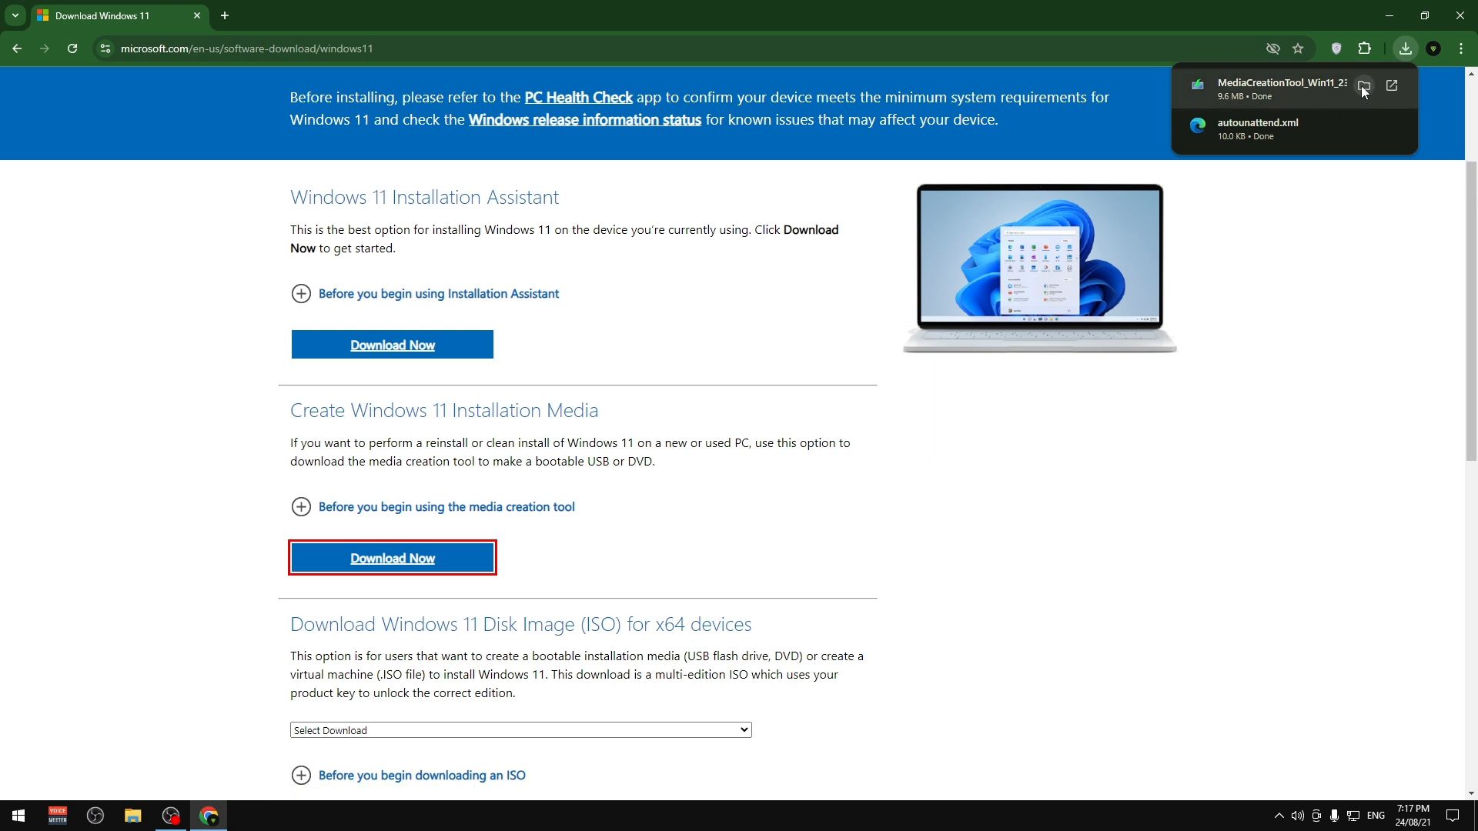
click(1318, 94)
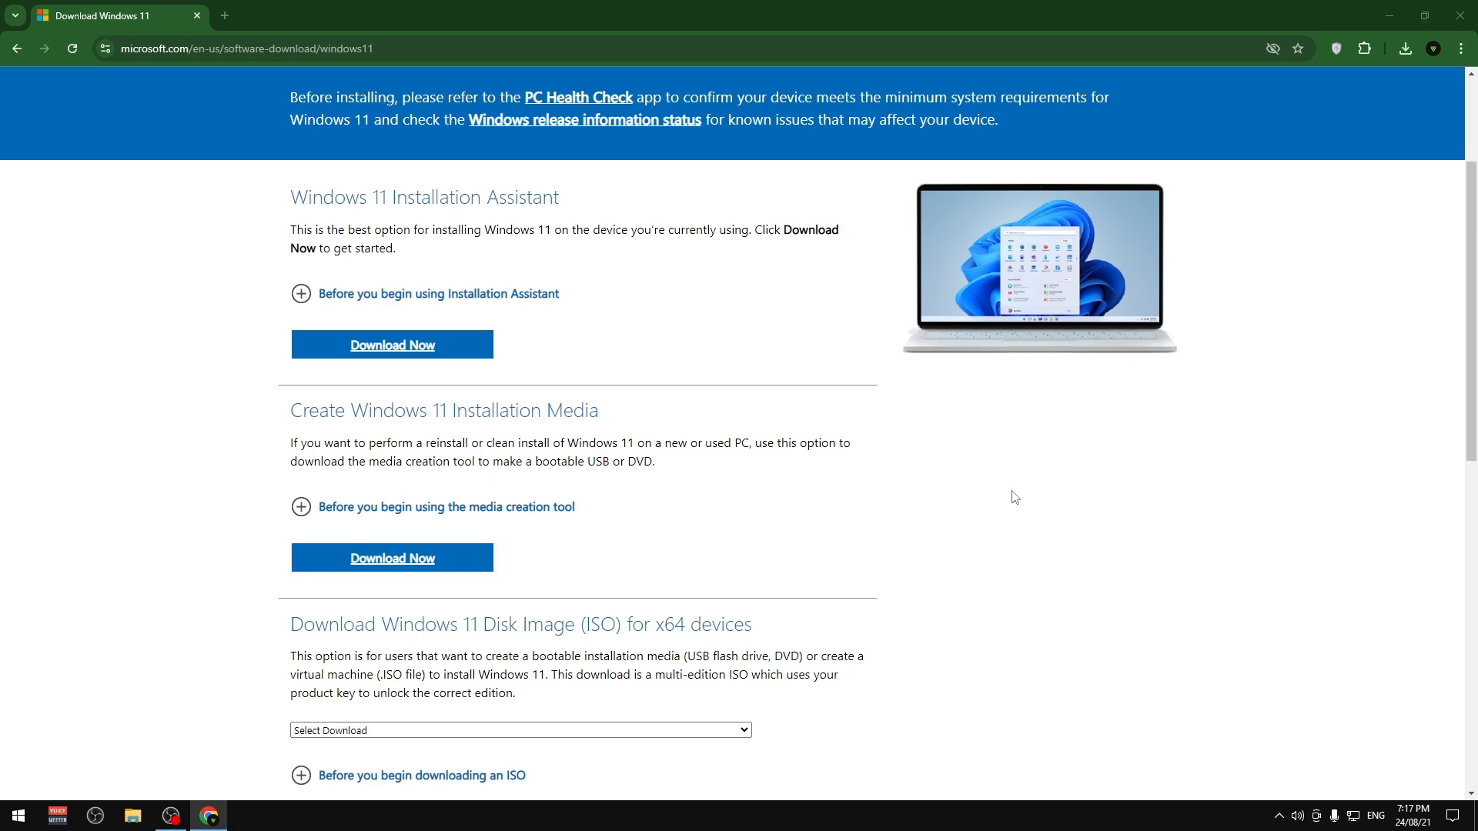
click(170, 816)
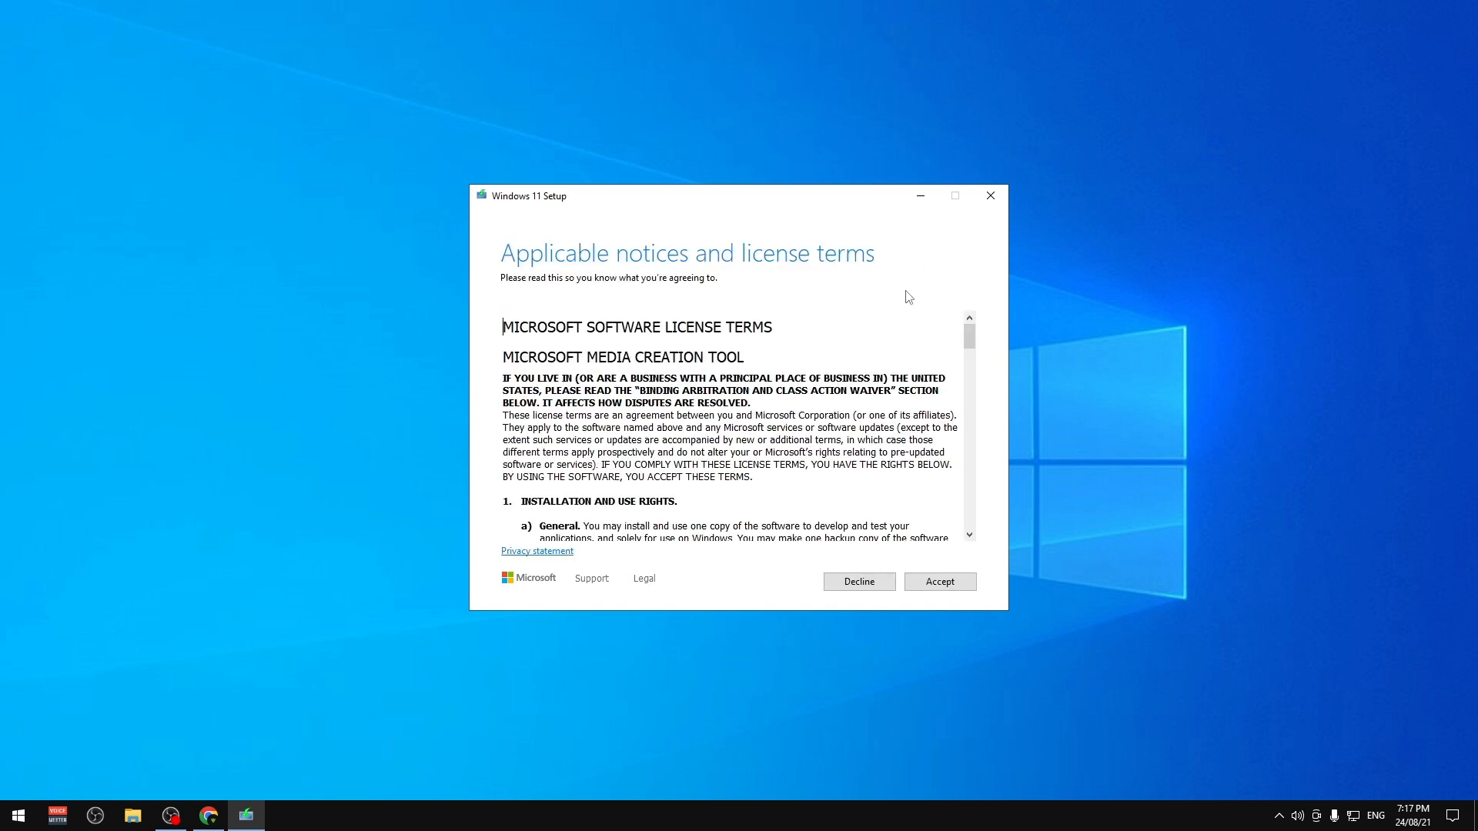
click(949, 582)
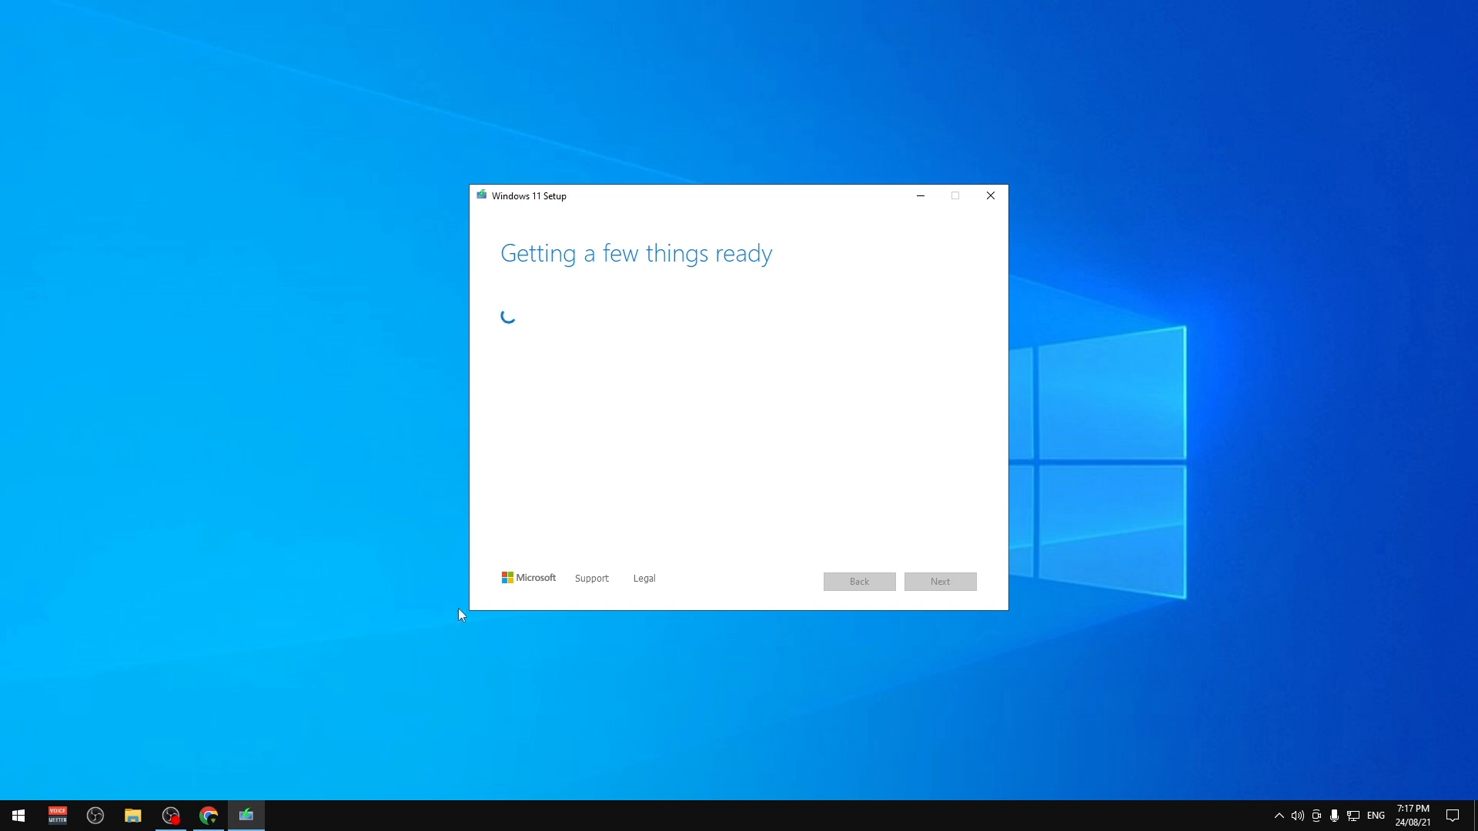
click(171, 820)
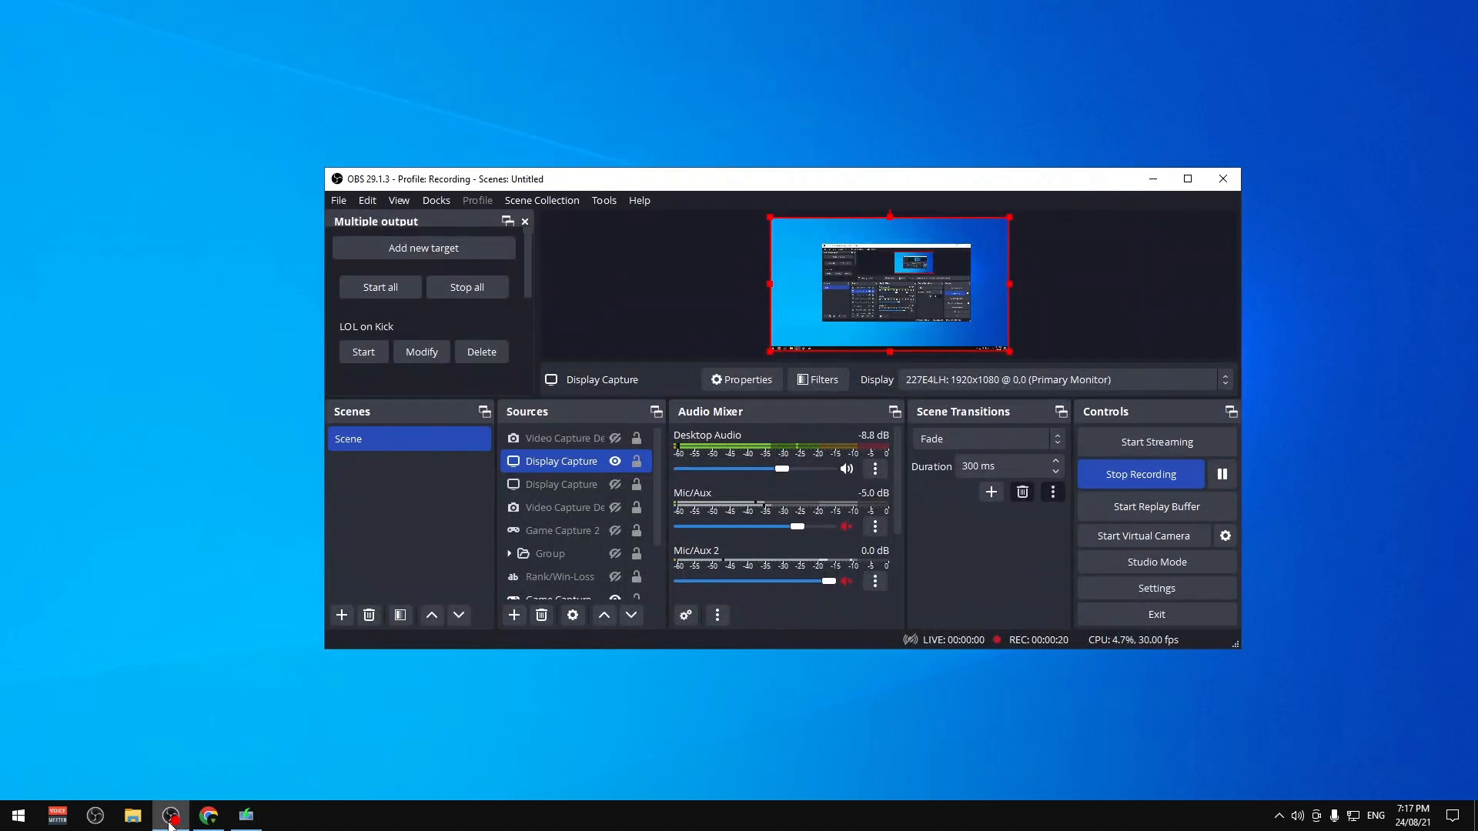
click(171, 824)
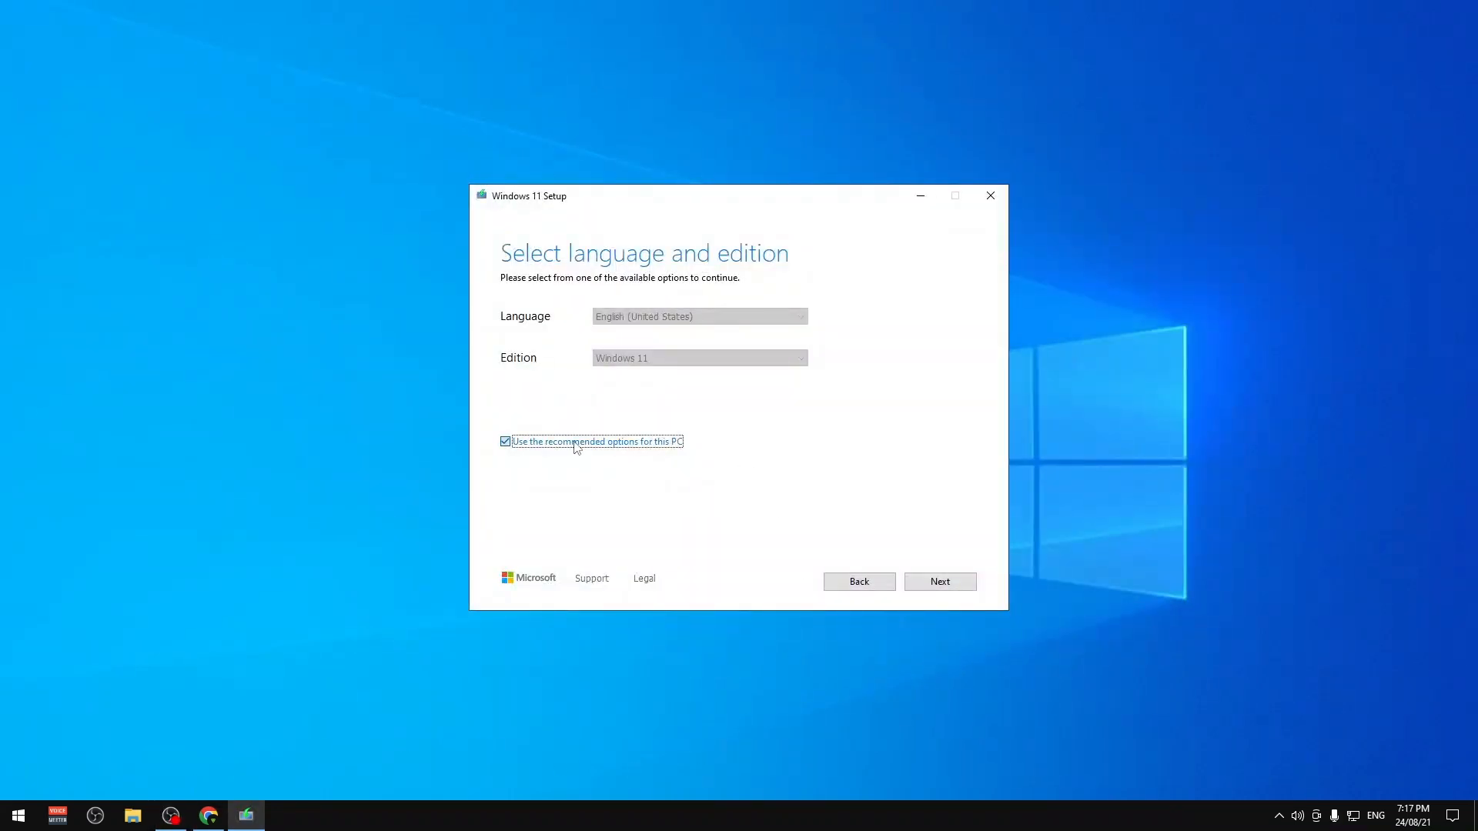
Step: Turn off the recommended options for this PC, keep English (United States) and Windows 11, and continue to the media choice
click(574, 442)
click(662, 358)
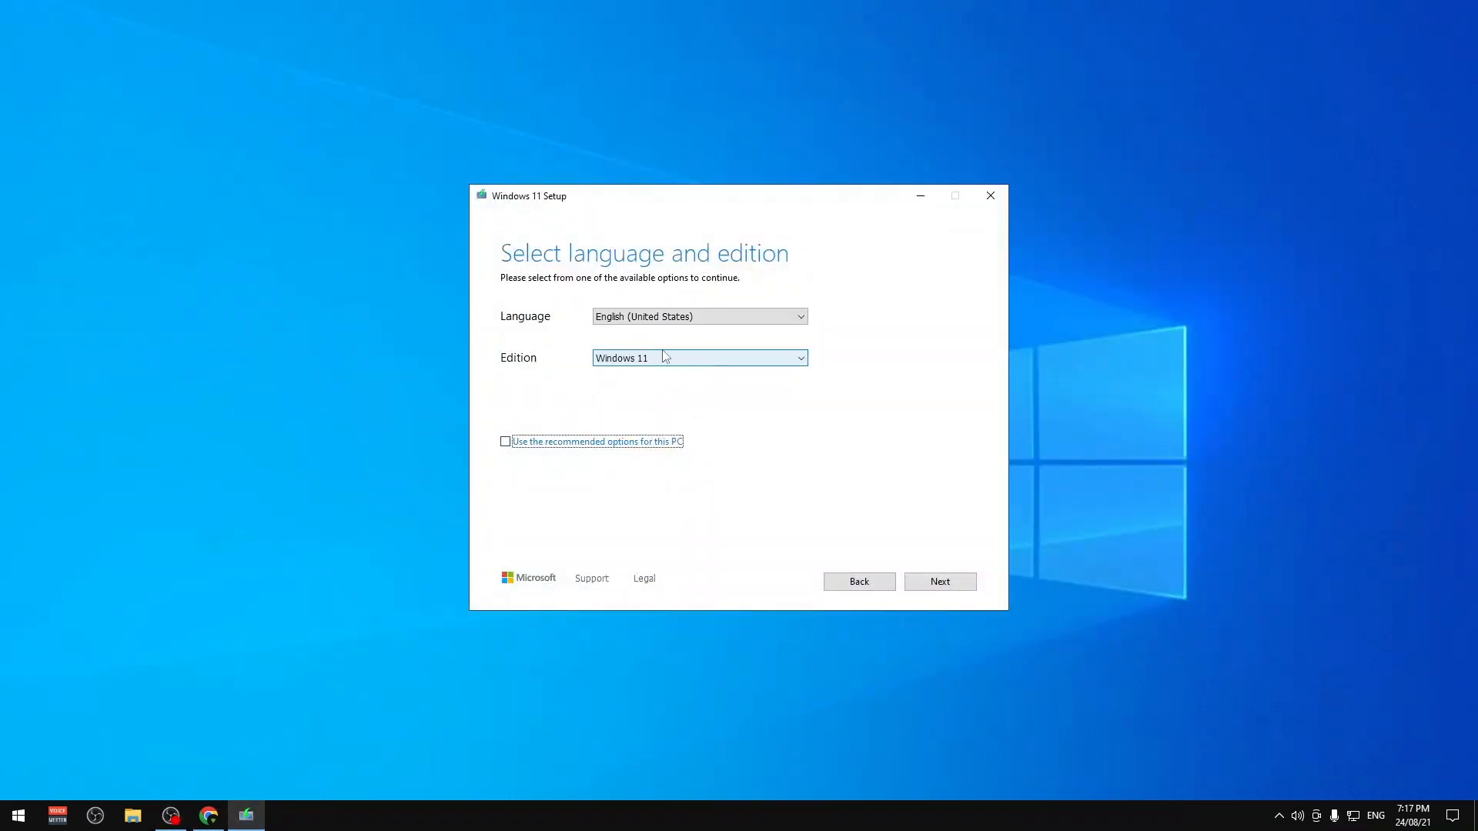
click(660, 358)
click(662, 317)
click(654, 317)
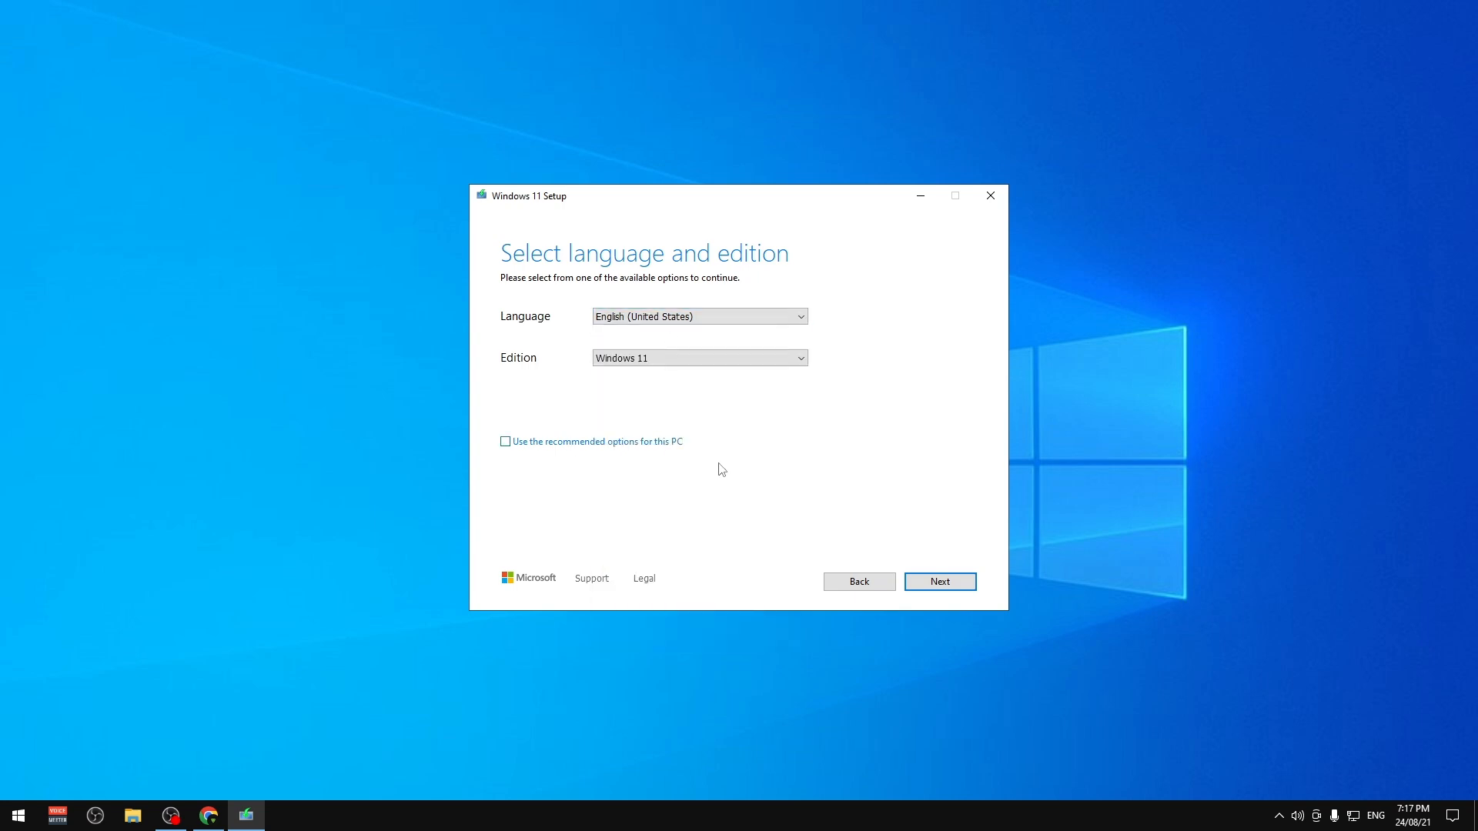
click(597, 443)
click(616, 441)
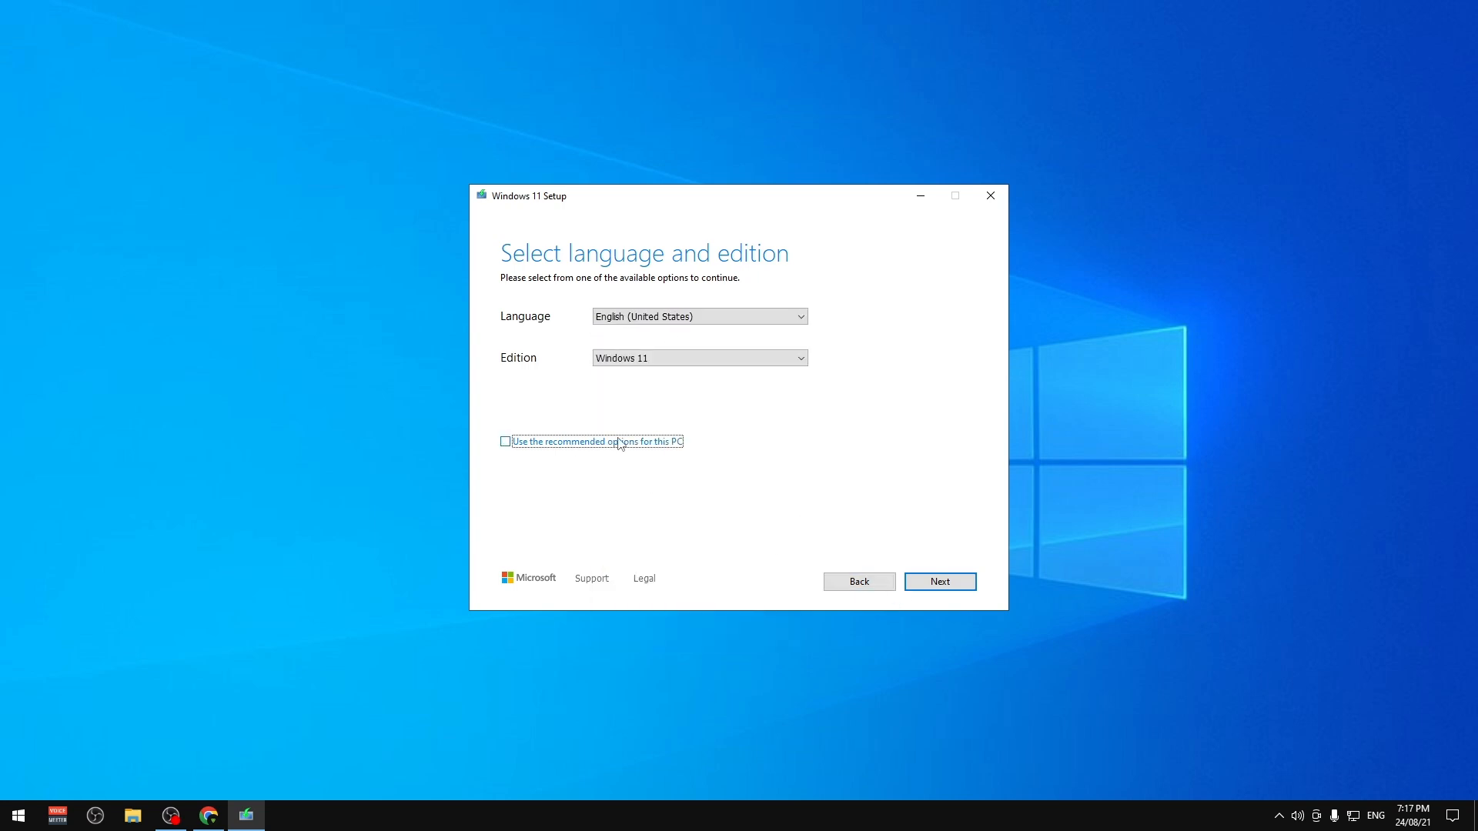
click(940, 581)
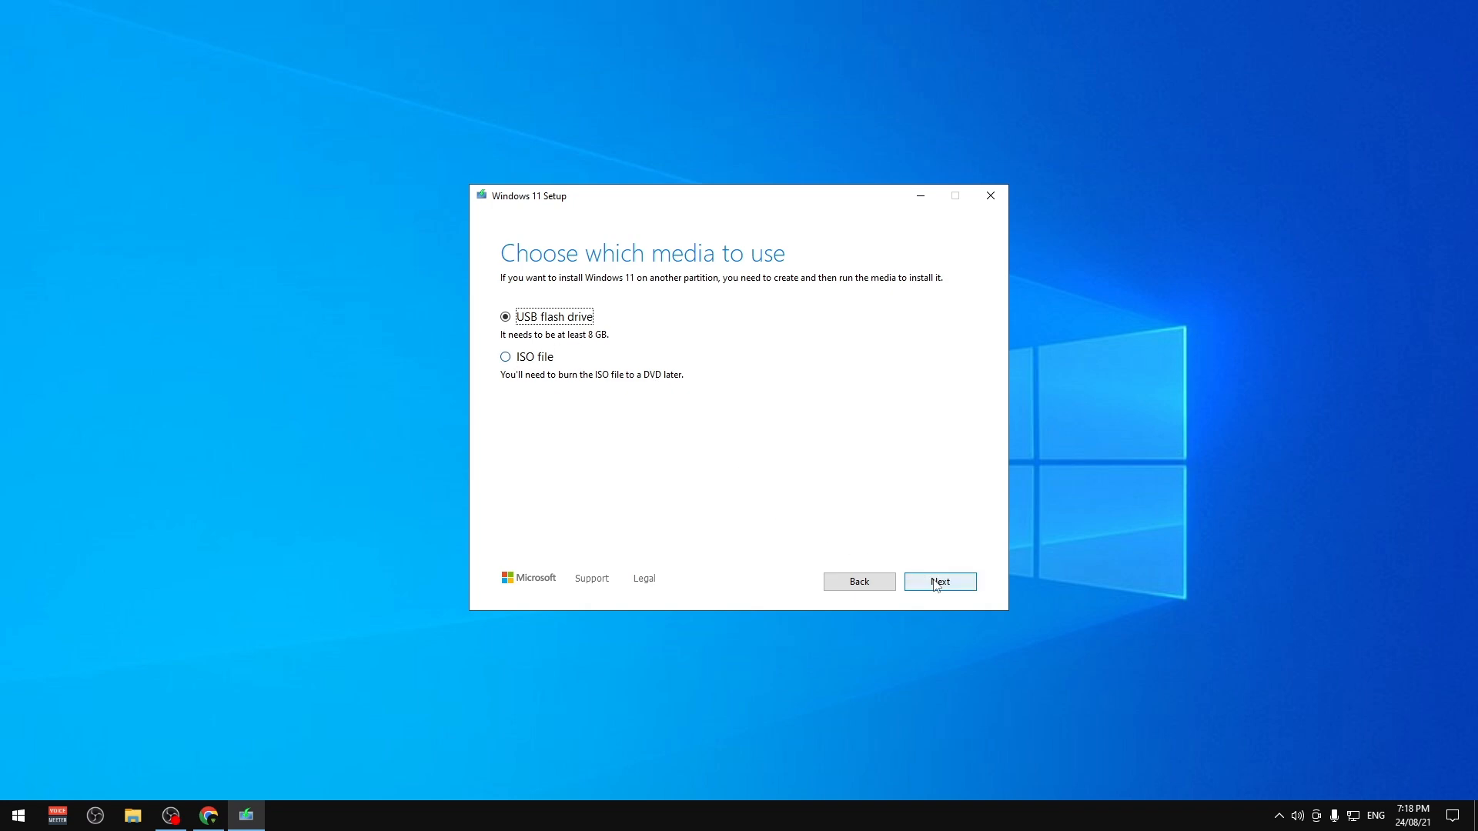
Step: Go back to the language and edition page, view the available languages, and continue with English (United States)
click(855, 578)
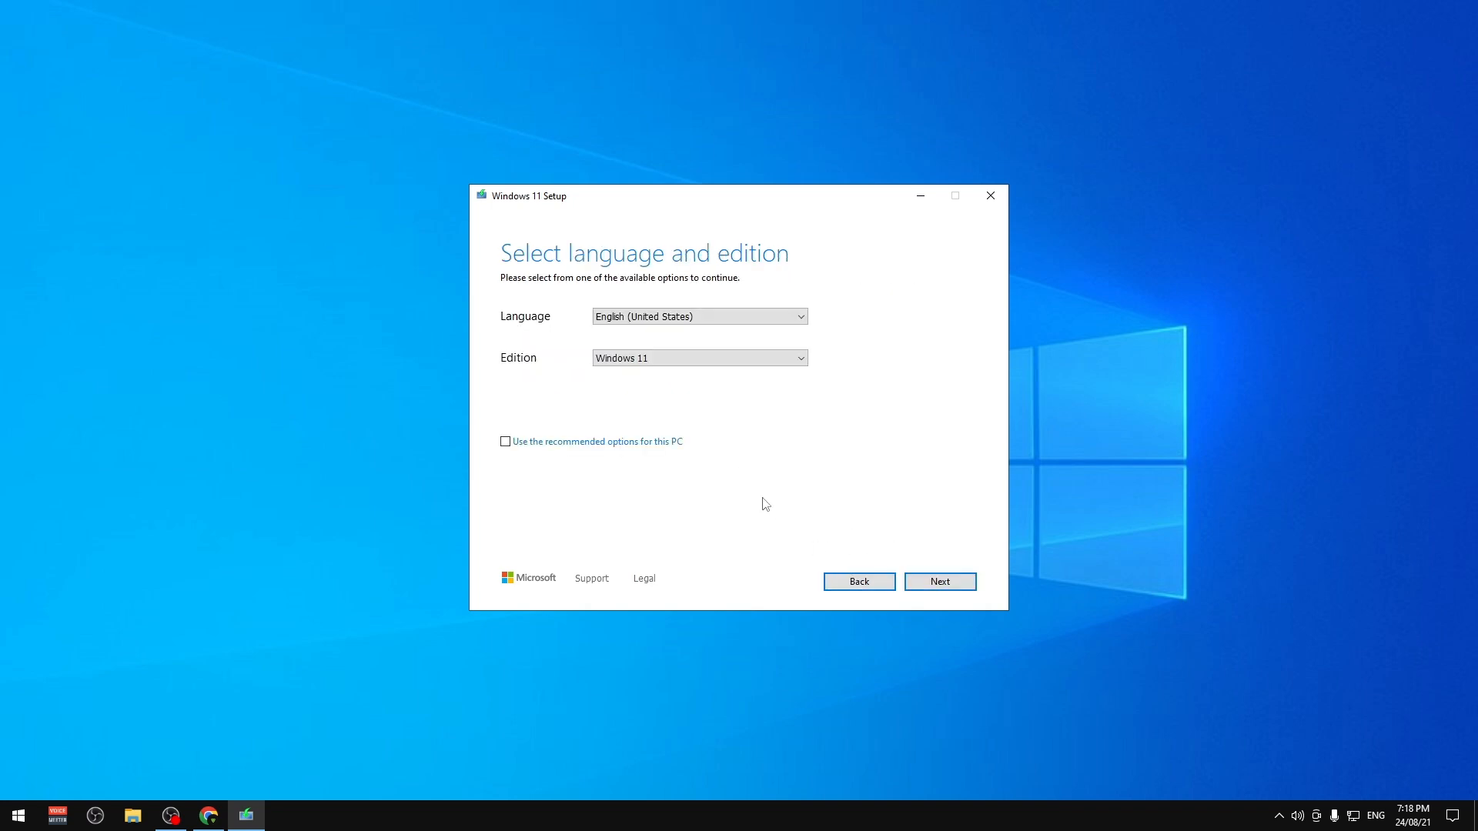
click(677, 317)
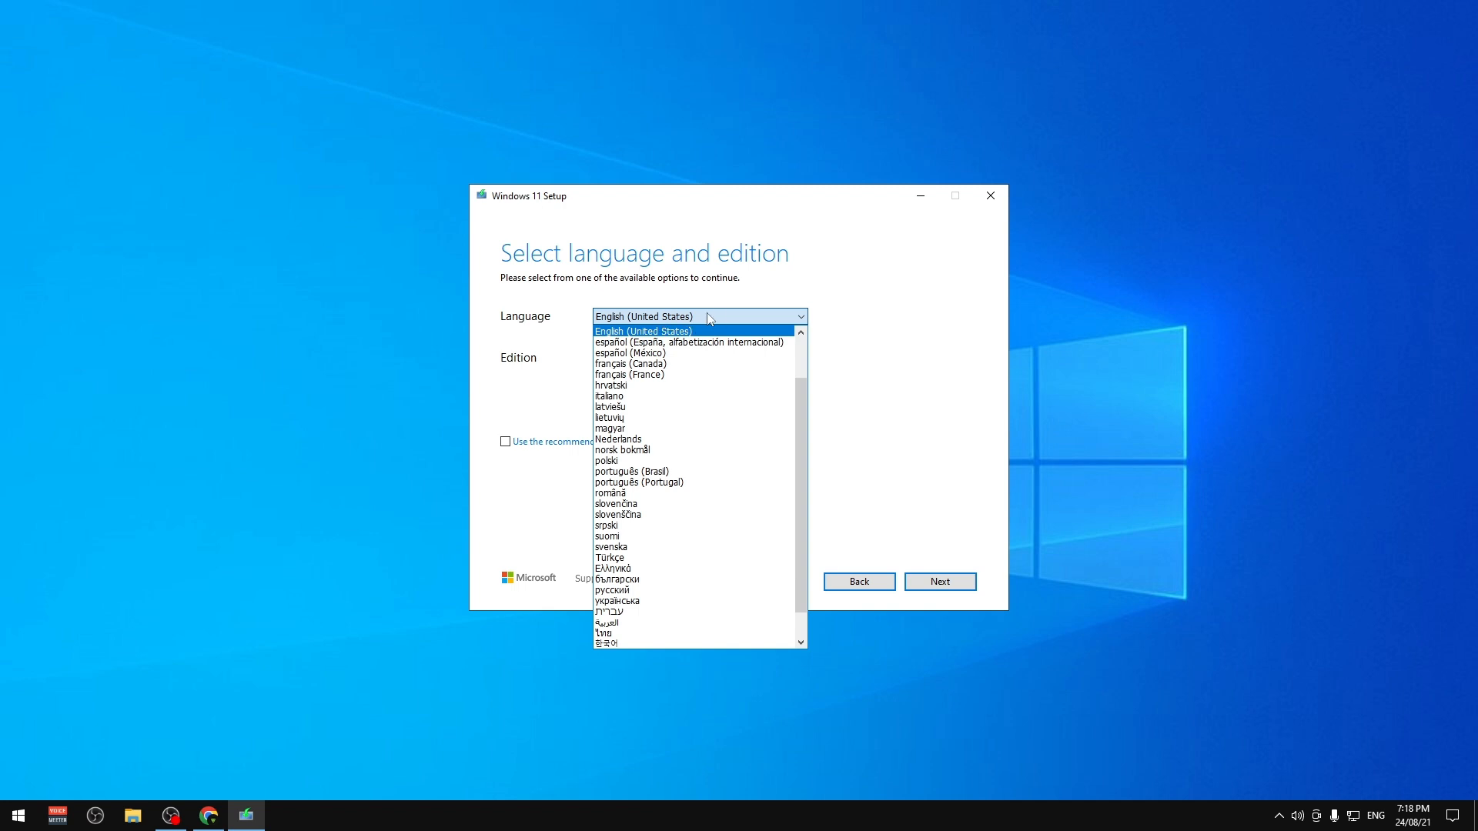
click(708, 319)
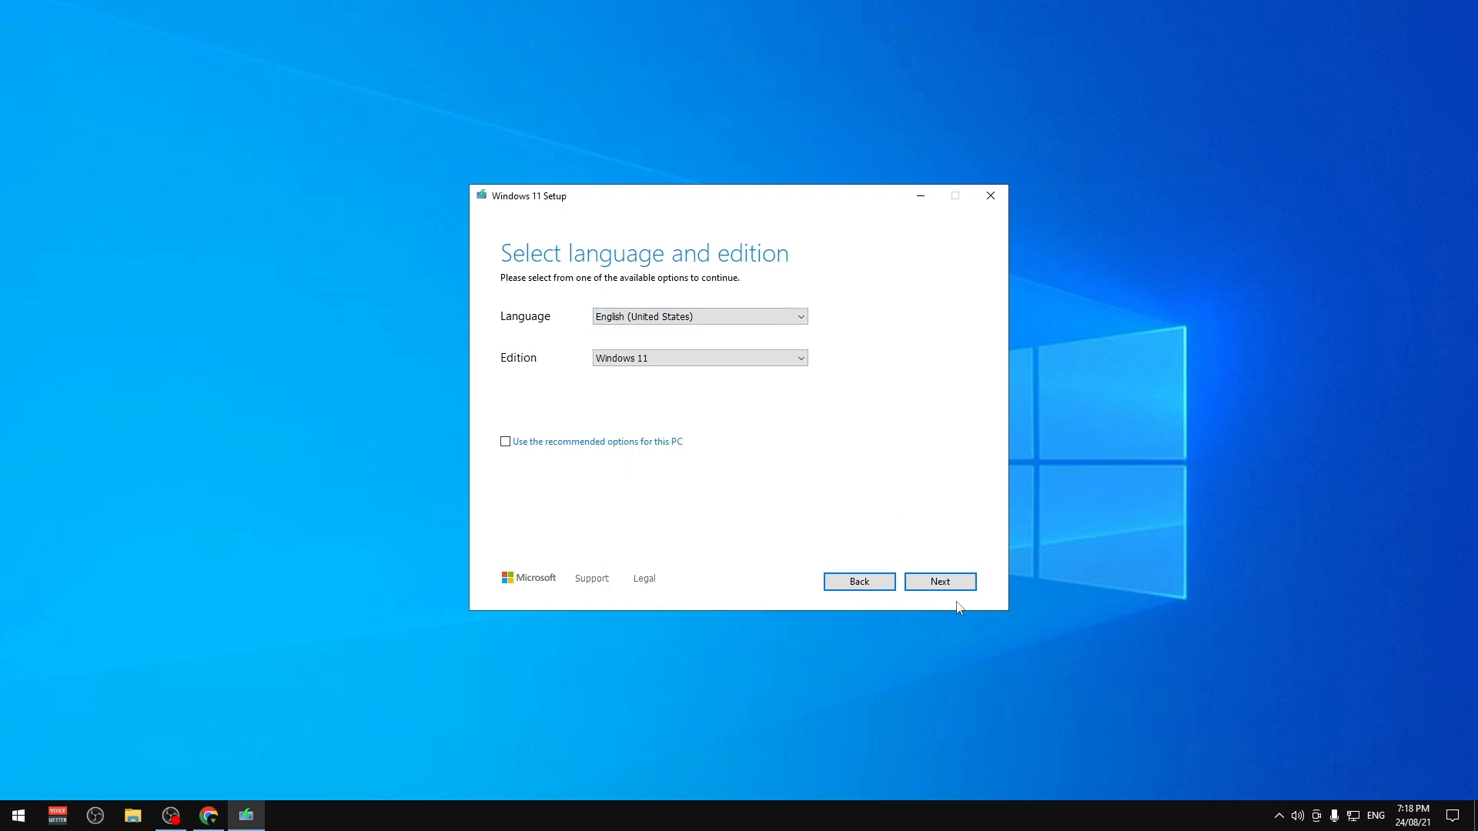
click(945, 583)
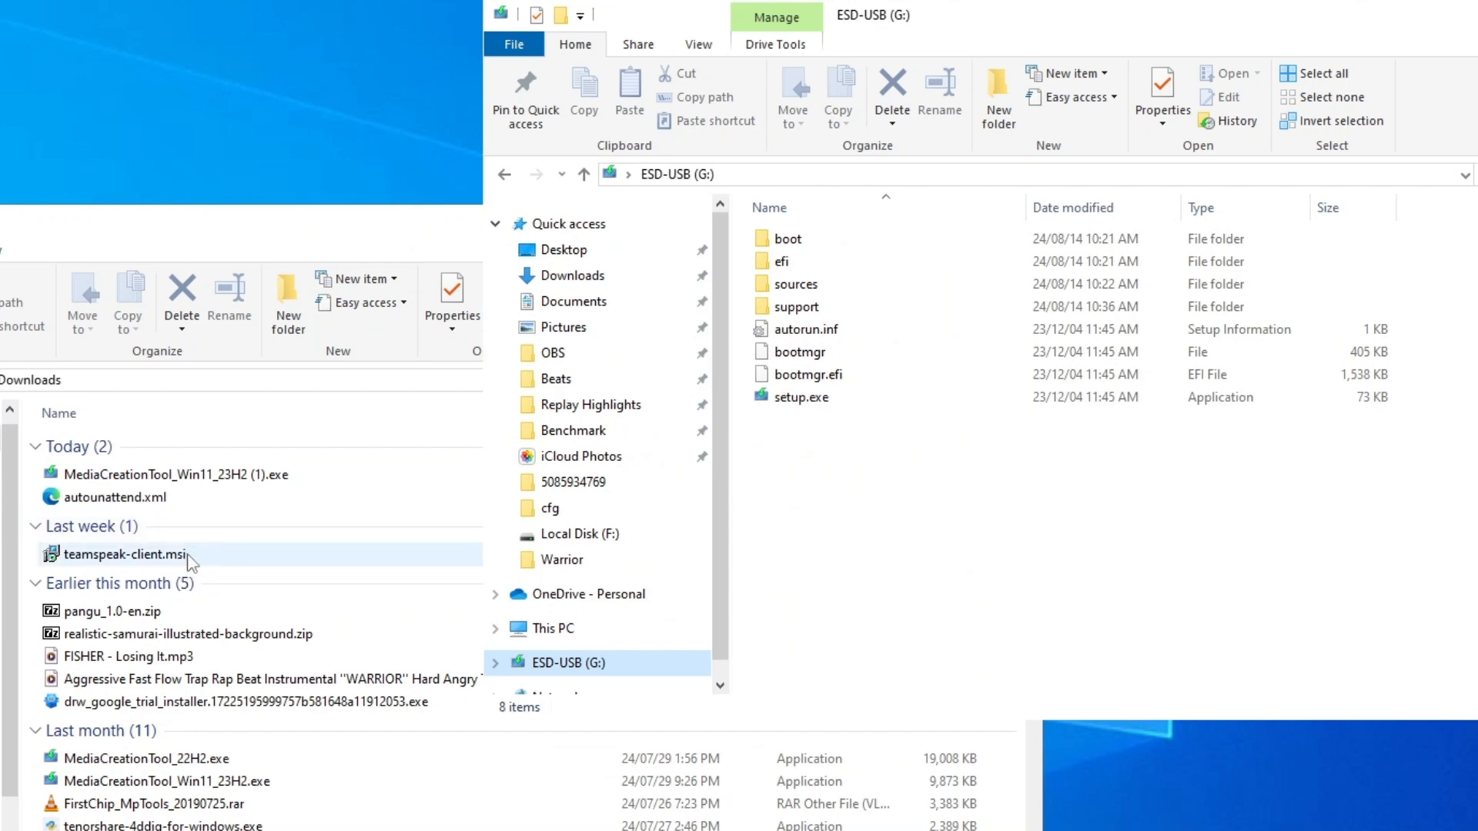
Step: Arrange the Downloads and ESD-USB (G:) windows side by side and examine the installation files on the USB drive
drag(671, 24, 747, 19)
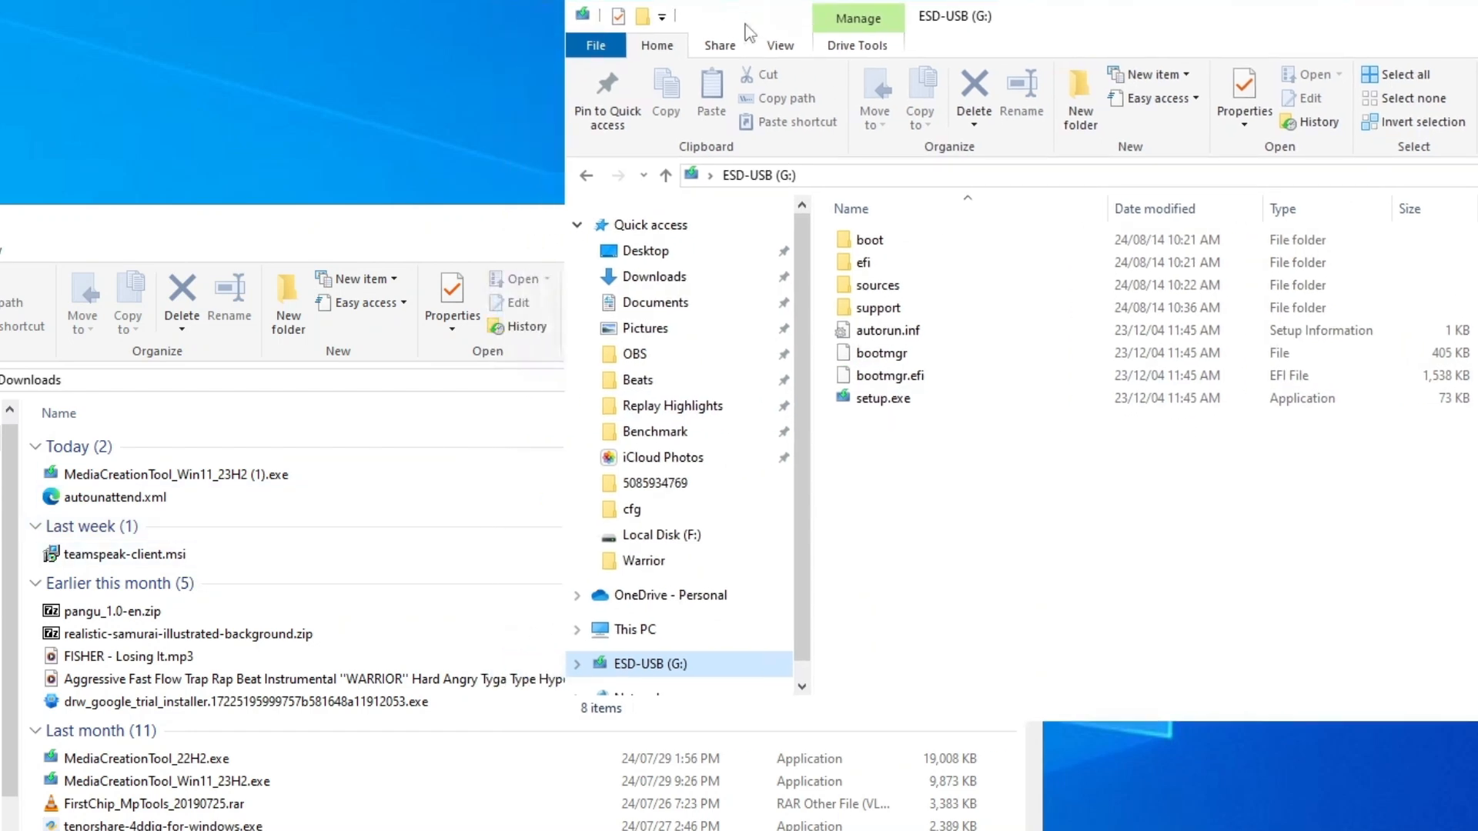
drag(16, 227, 0, 167)
click(1066, 548)
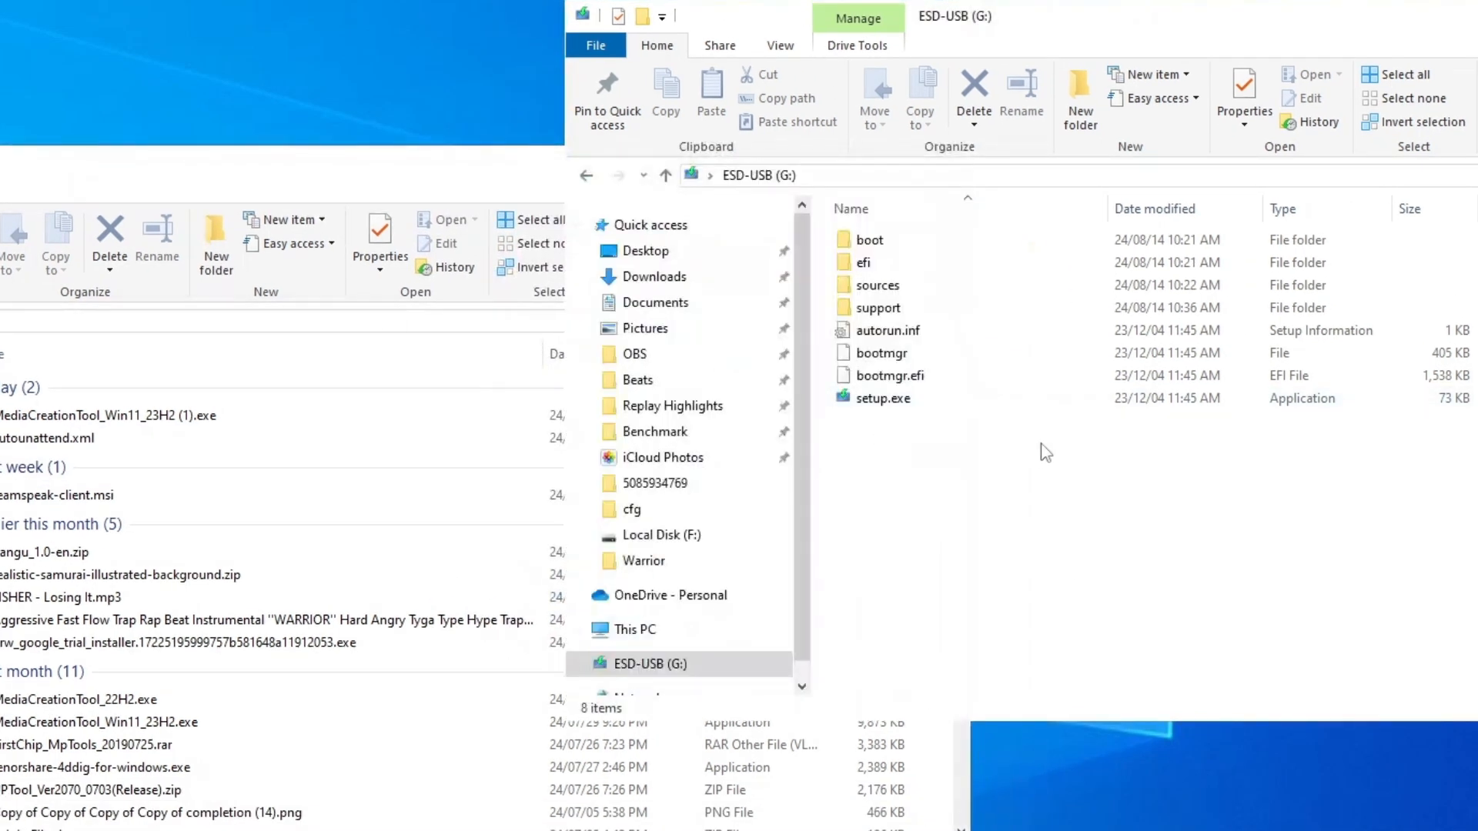
drag(1022, 468, 762, 154)
drag(1091, 532, 851, 212)
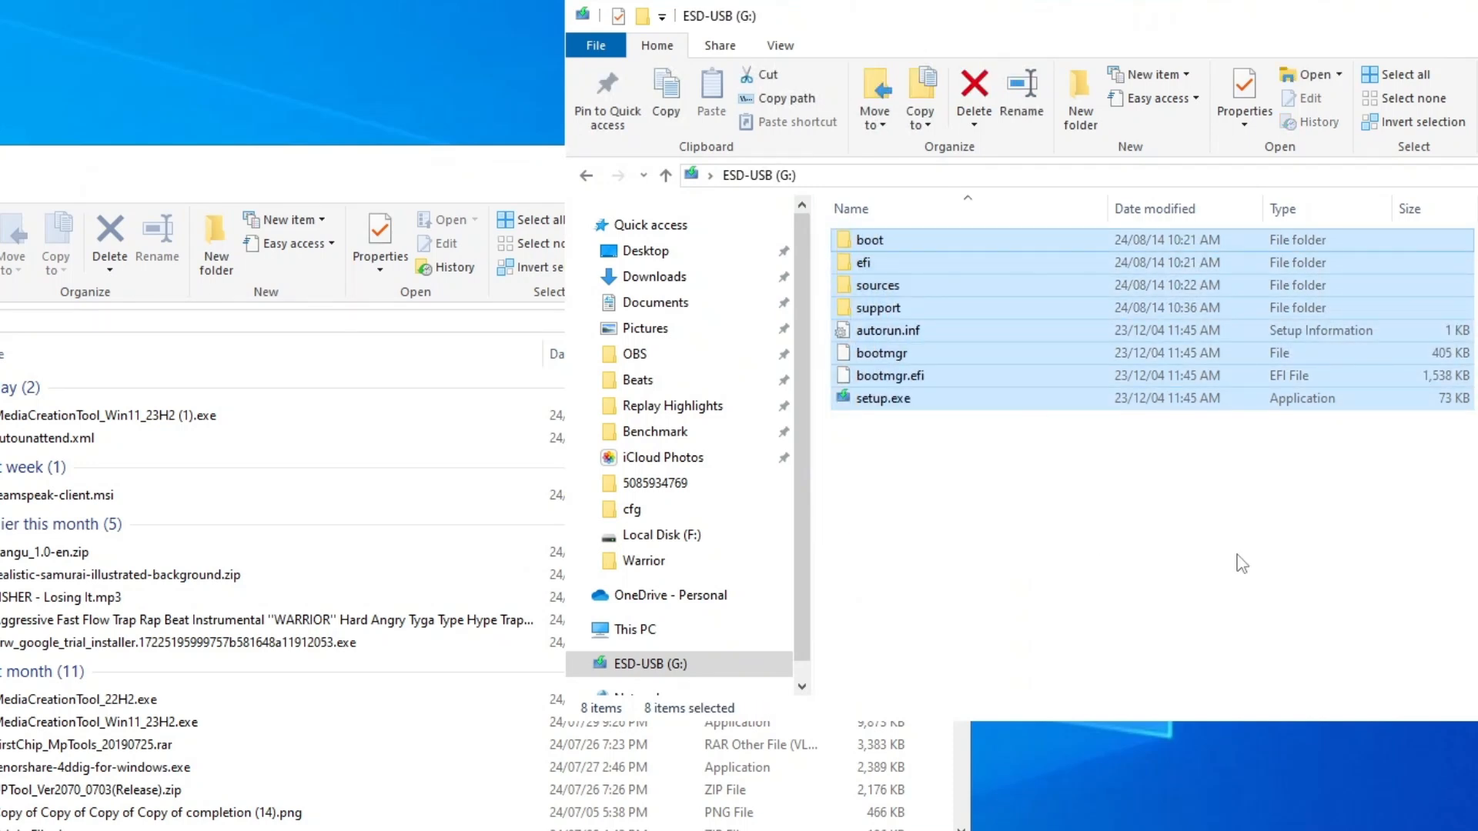
drag(1240, 558, 868, 234)
drag(1141, 524, 860, 225)
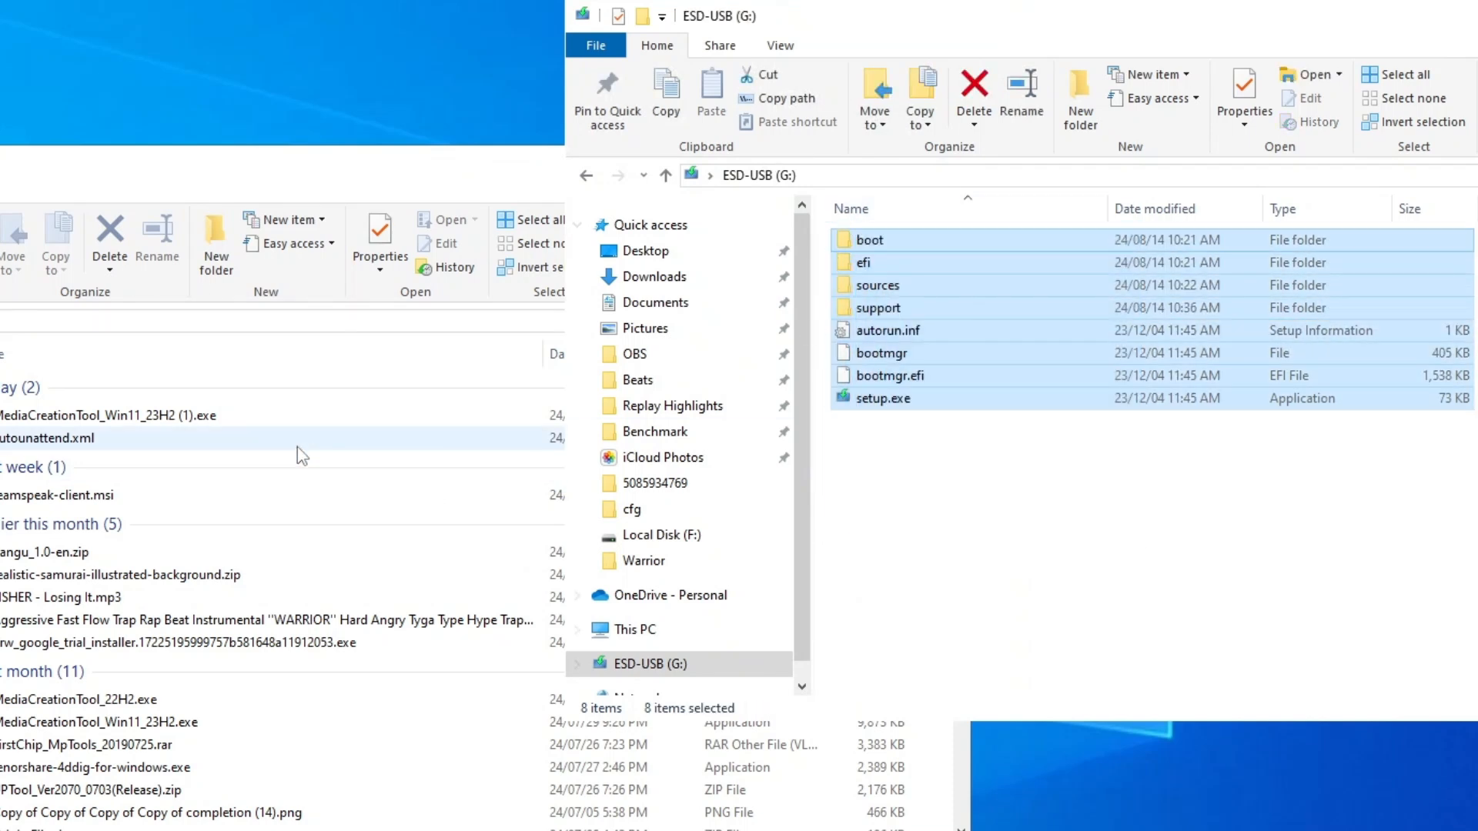
Step: Copy autounattend.xml from the Downloads folder to the root of the ESD-USB (G:) drive
click(142, 439)
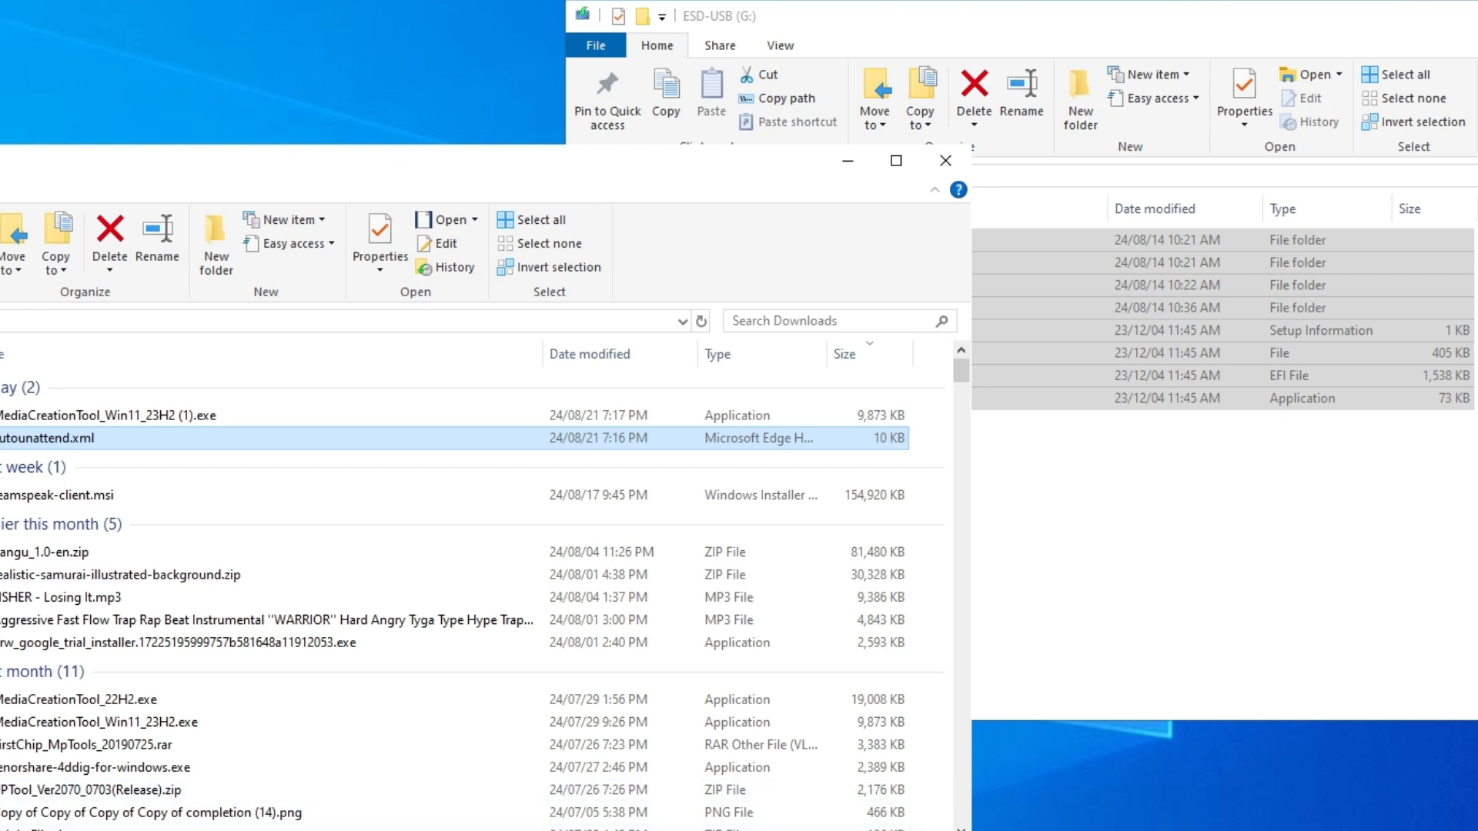
drag(972, 830, 467, 499)
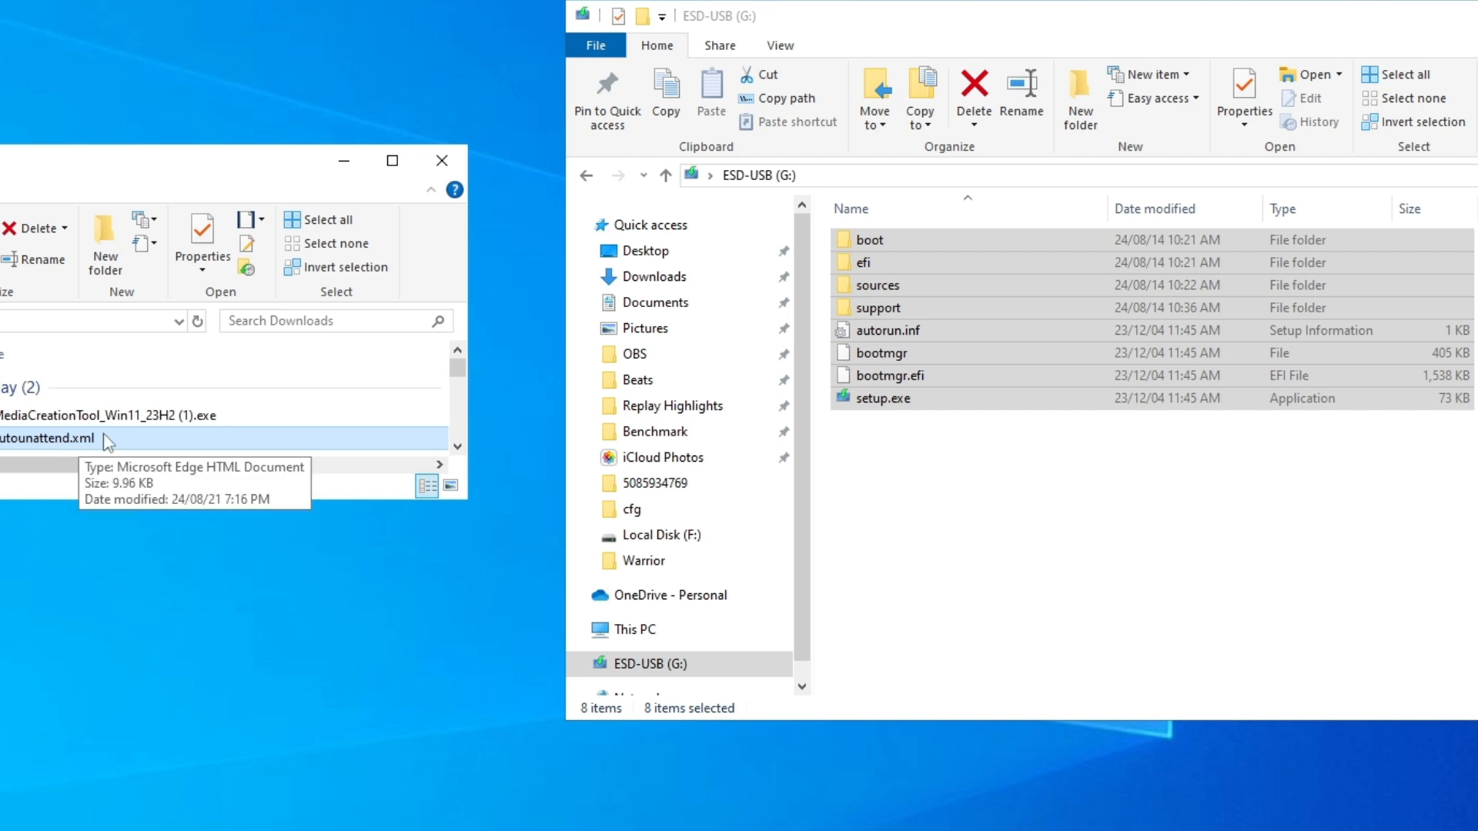
drag(104, 445, 346, 362)
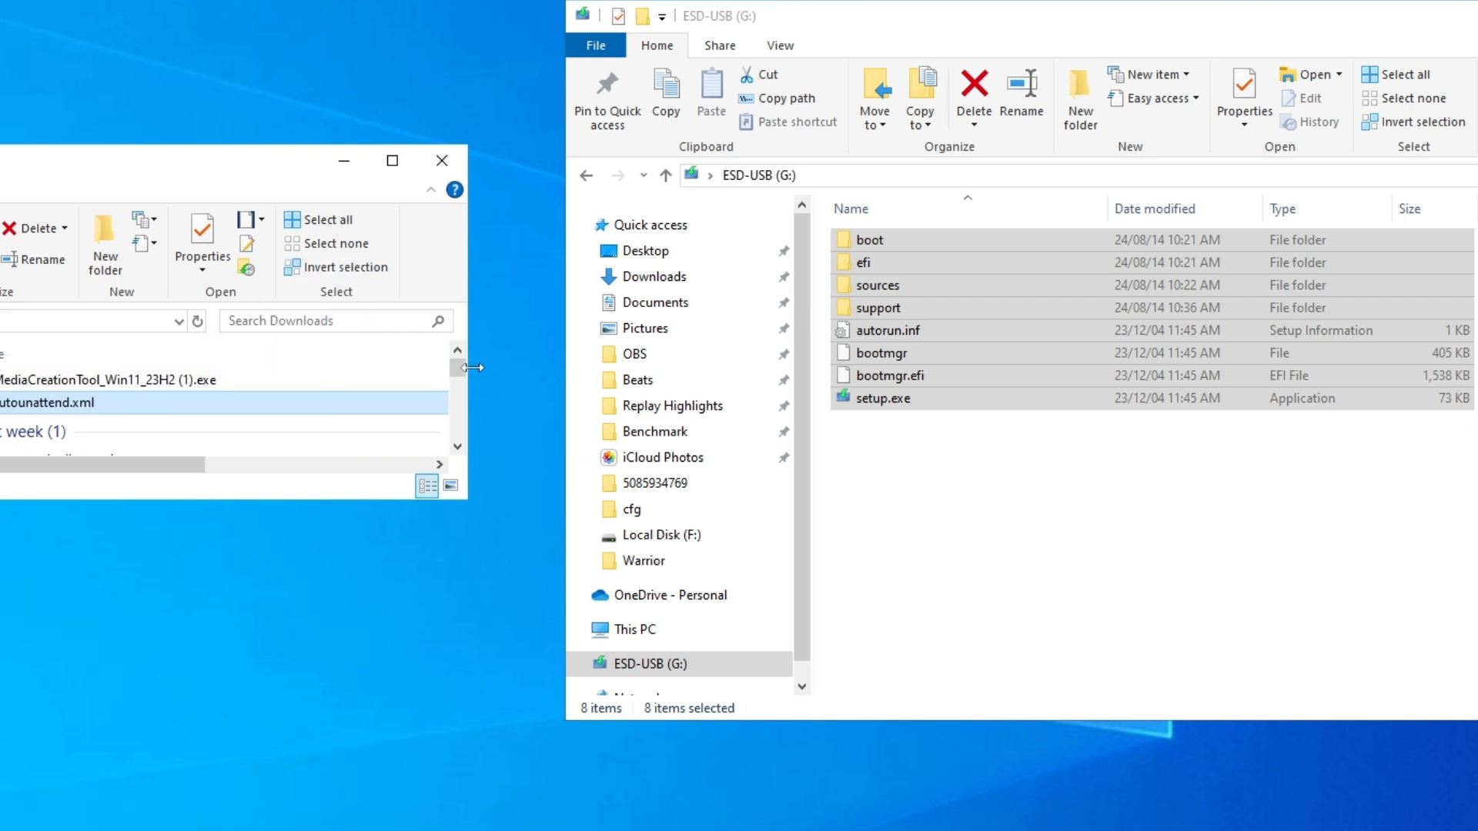
click(941, 524)
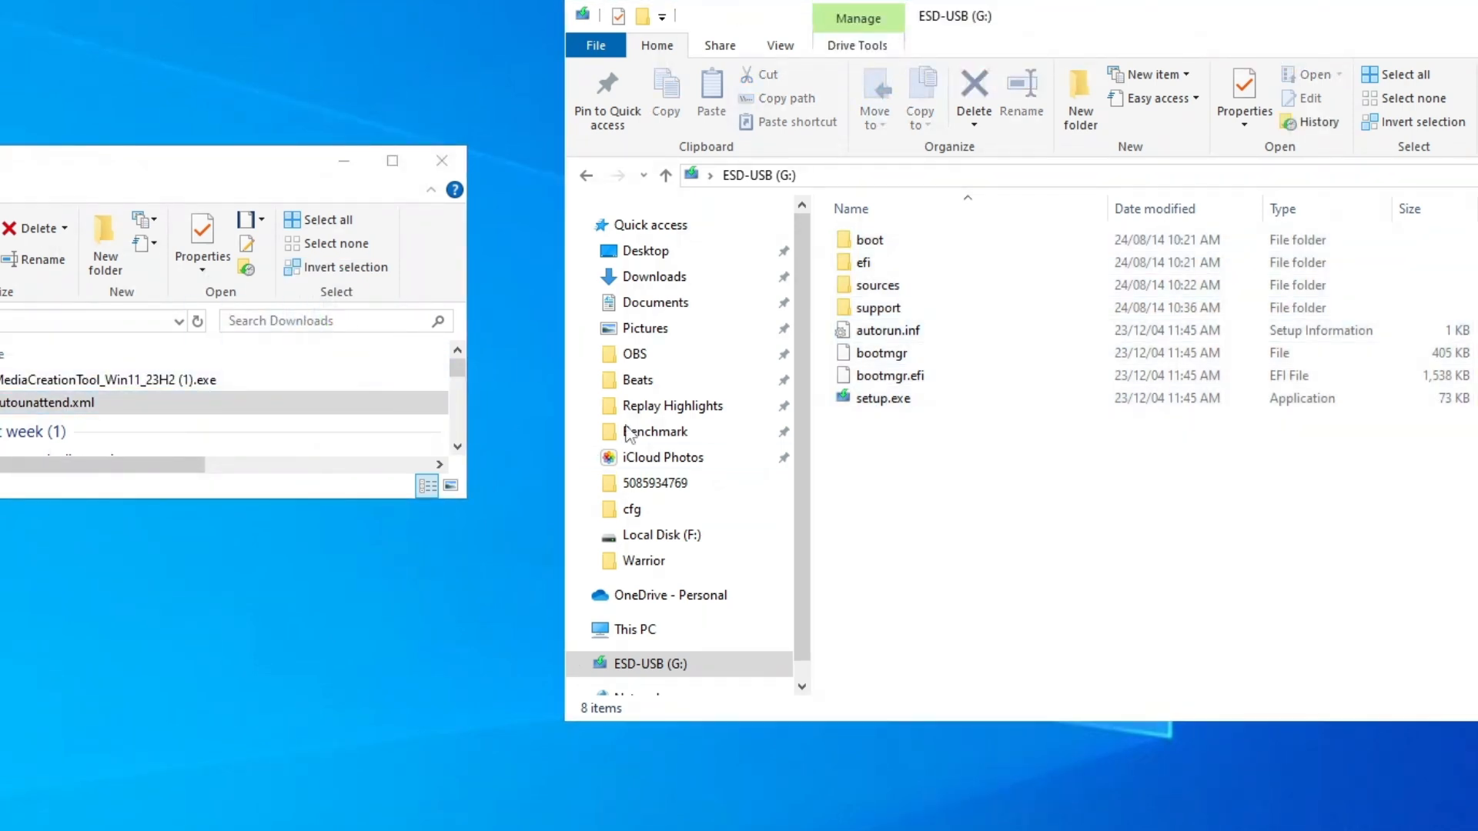
key(ctrl+v)
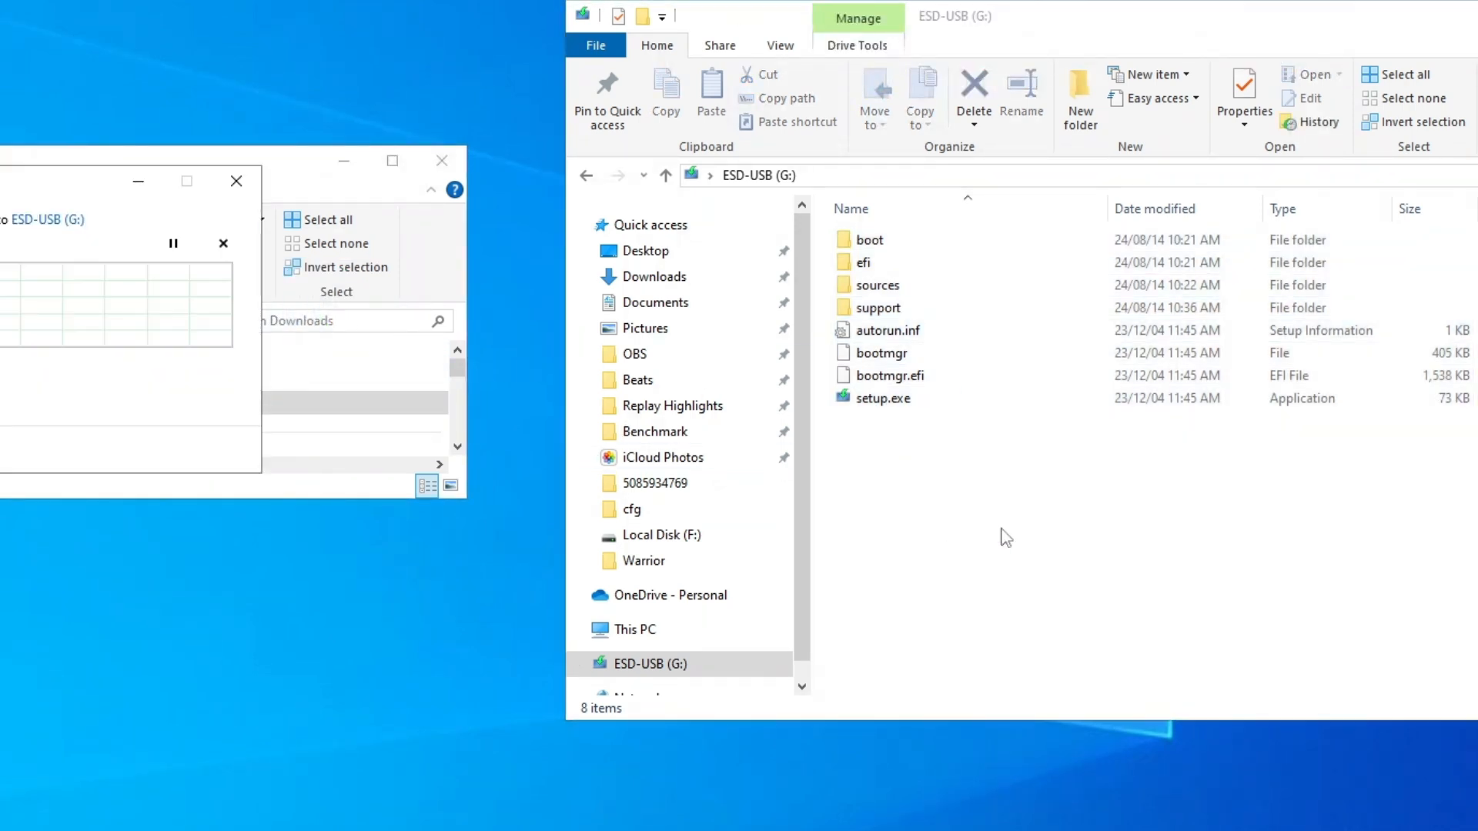